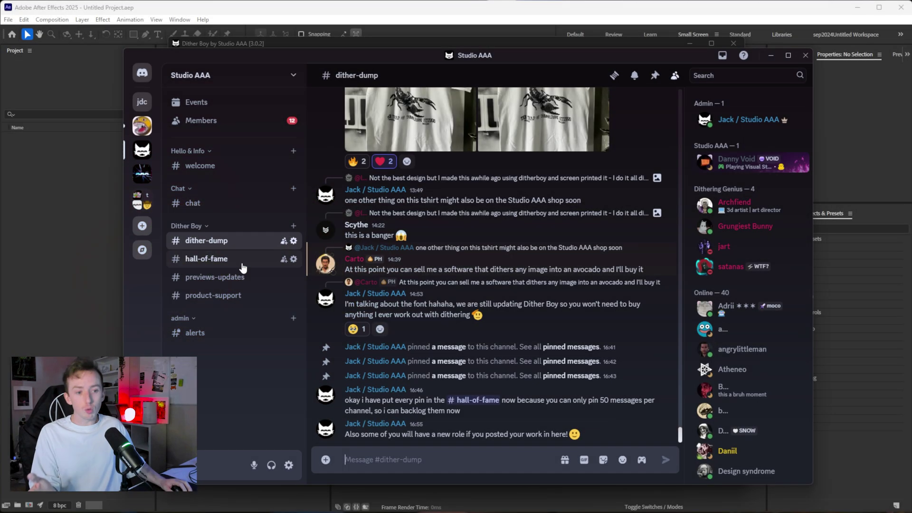
# Step: Open the Studio AAA Discord server from Dither Boy's Extras menu, landing on dither-dump
pyautogui.click(499, 43)
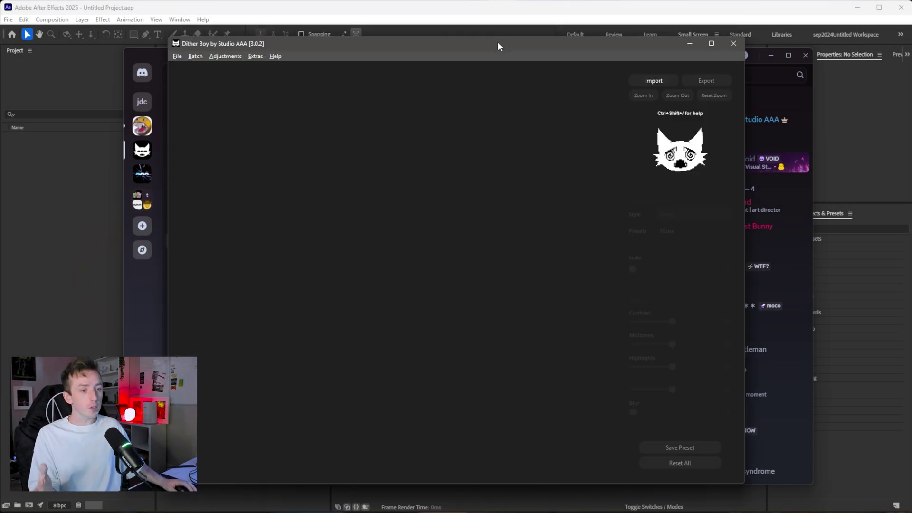
pyautogui.click(255, 57)
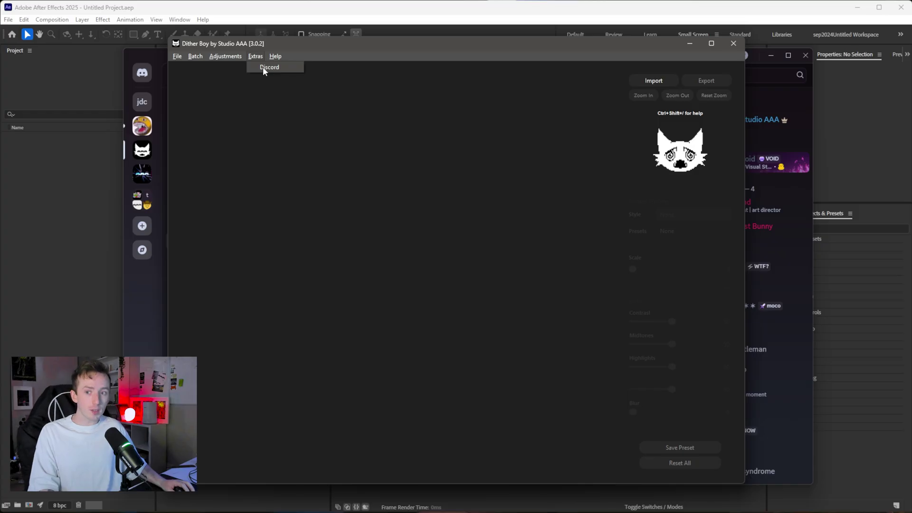
pyautogui.click(273, 67)
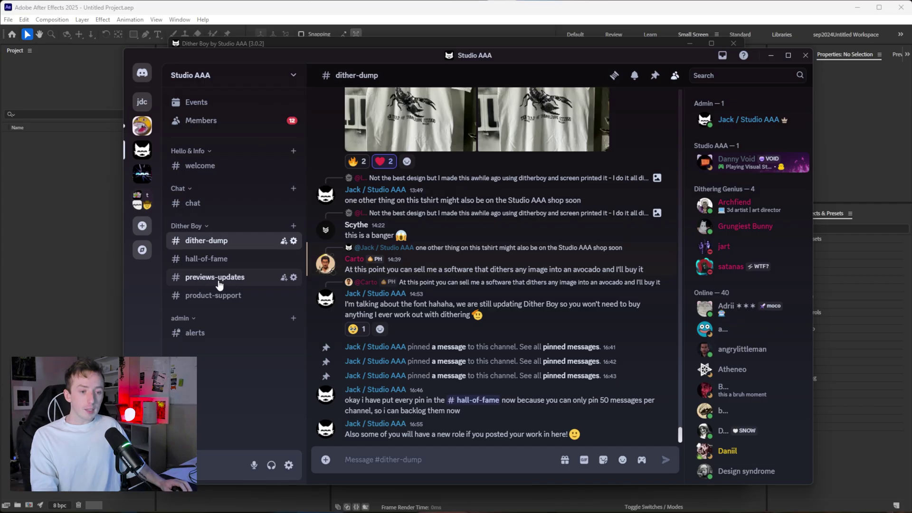
# Step: Browse the posts in the previews-updates channel, then minimize Discord
pyautogui.click(202, 284)
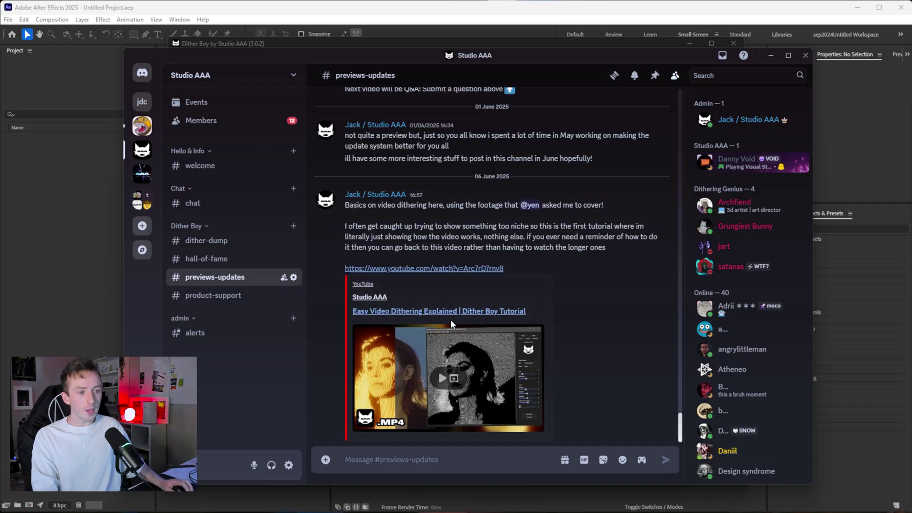
pyautogui.scroll(15, 489, 313)
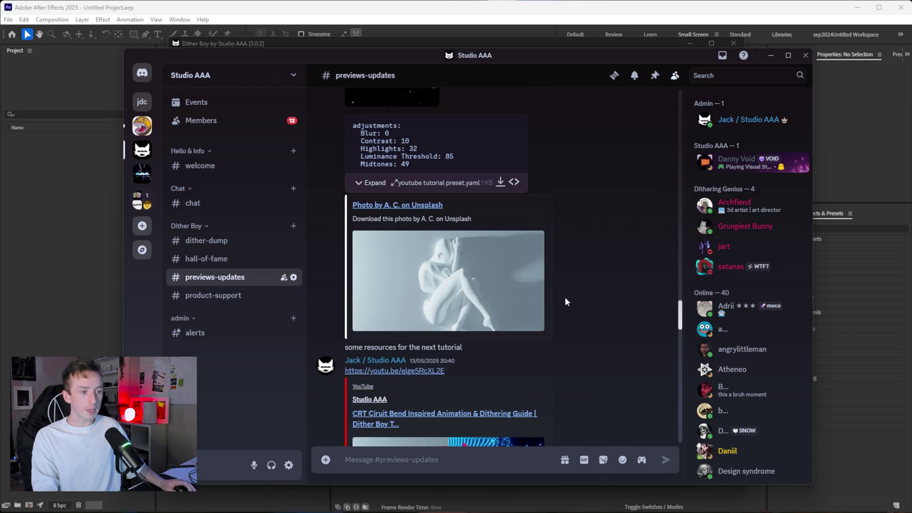
pyautogui.scroll(6, 522, 297)
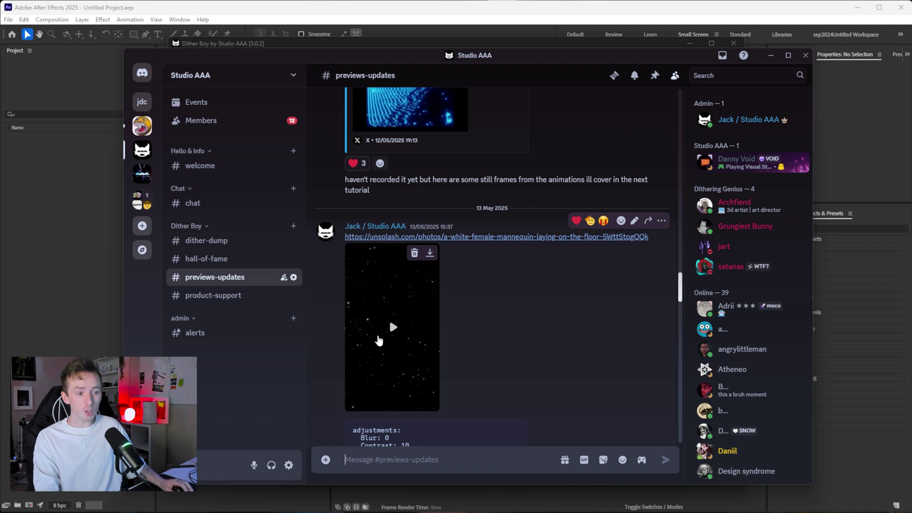
pyautogui.scroll(-3, 427, 314)
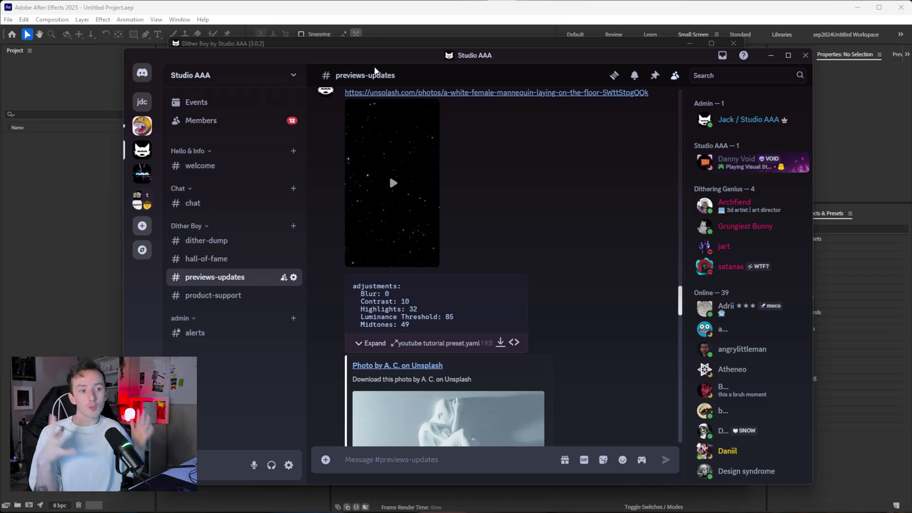
pyautogui.scroll(-6, 468, 167)
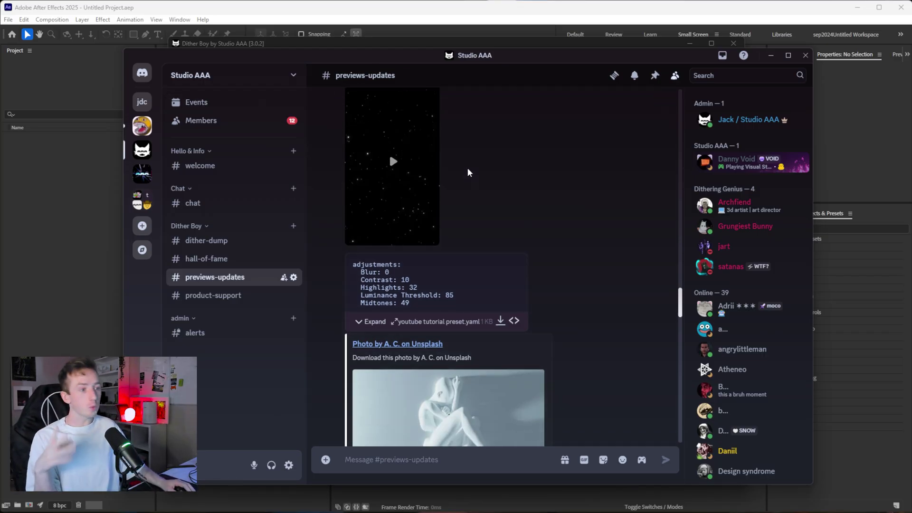
pyautogui.scroll(-8, 468, 169)
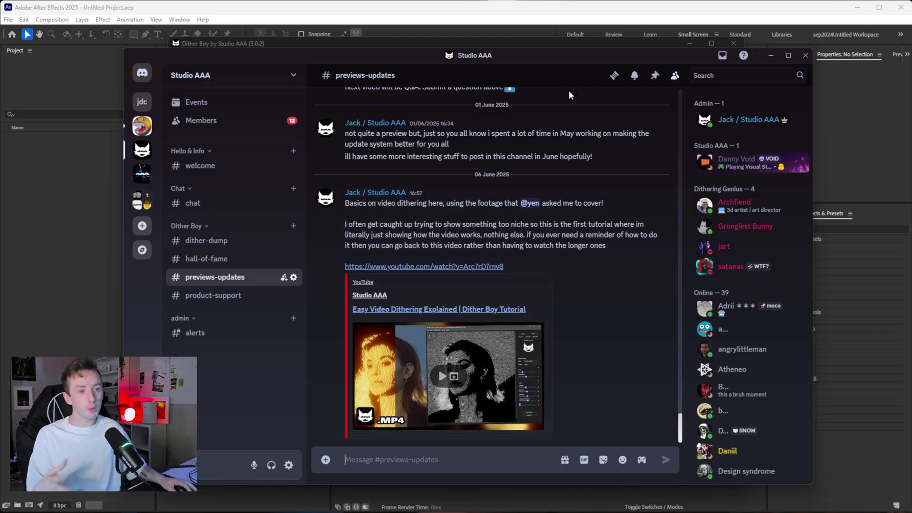
pyautogui.click(769, 57)
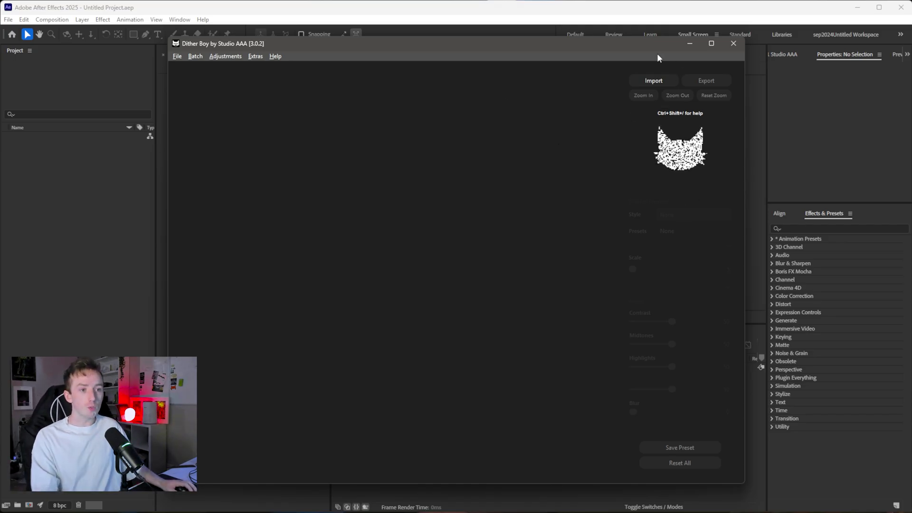
# Step: Create Comp 1 at 2160 × 2700 px, 24 fps, with a 0:00:10:00 duration
pyautogui.click(488, 18)
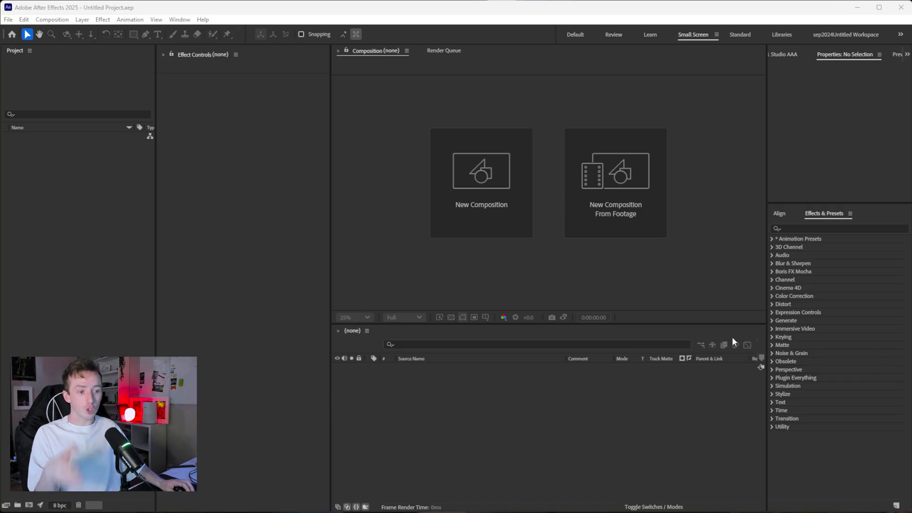
pyautogui.moveTo(654, 324); pyautogui.dragTo(636, 417)
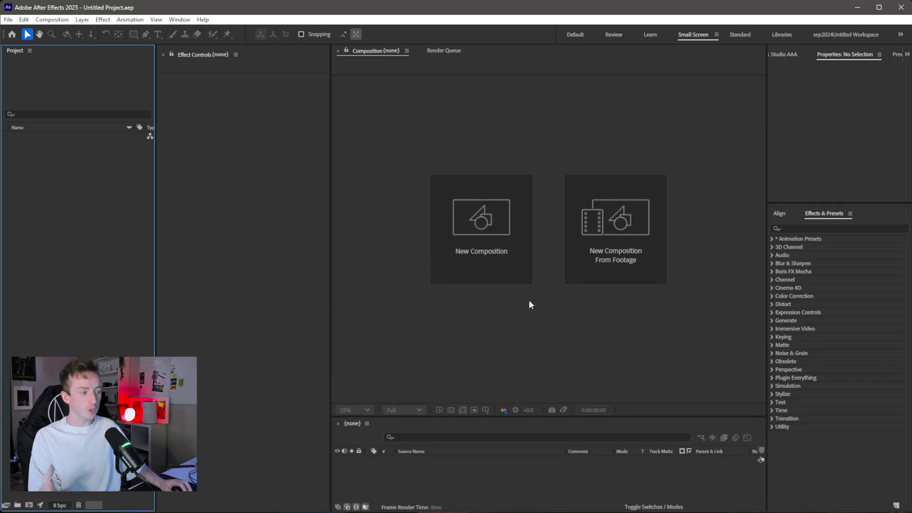
pyautogui.click(500, 263)
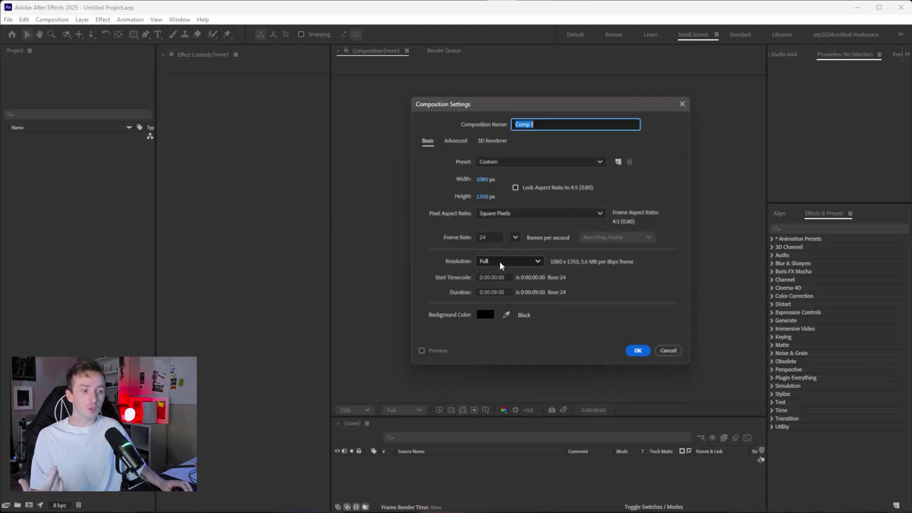
pyautogui.click(483, 179)
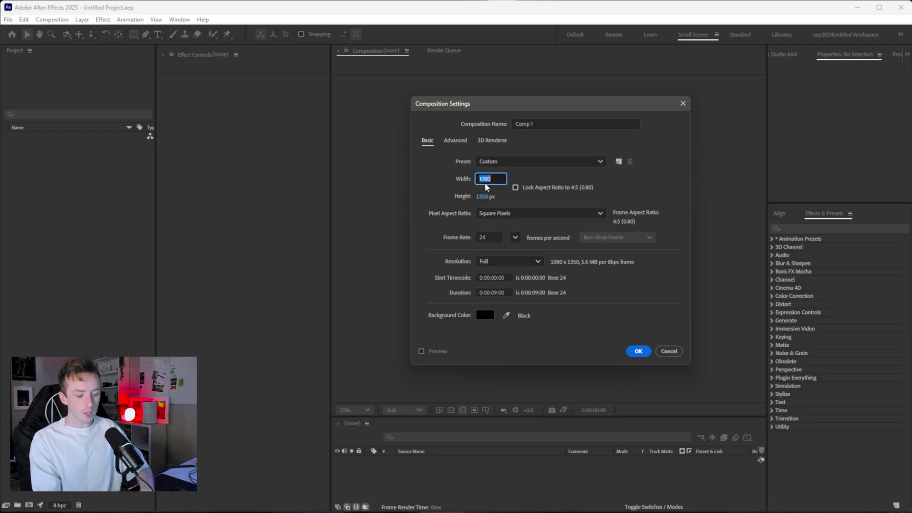
pyautogui.write('2160')
pyautogui.press('Tab')
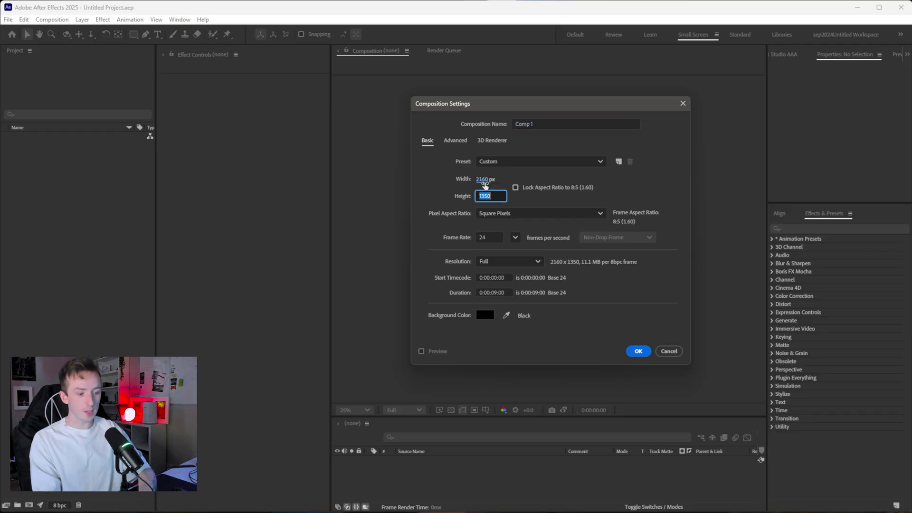
pyautogui.write('2700')
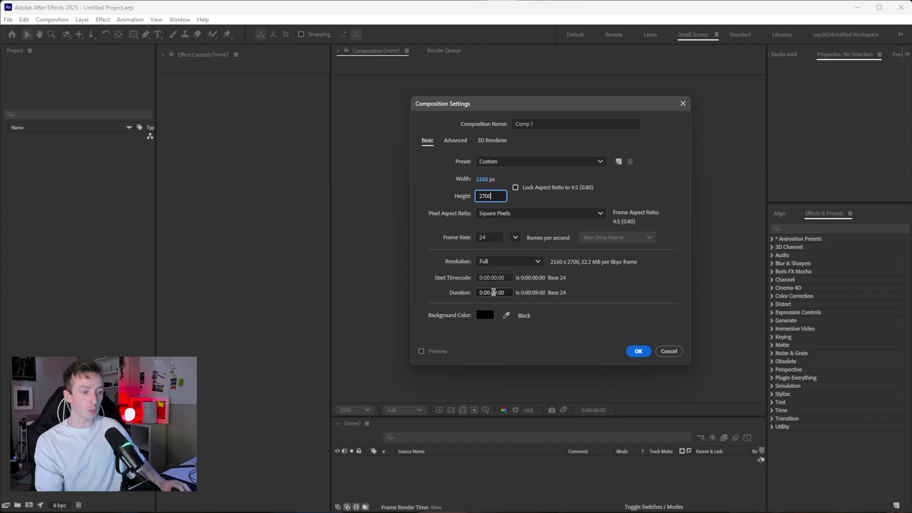
pyautogui.click(494, 292)
pyautogui.write('1000')
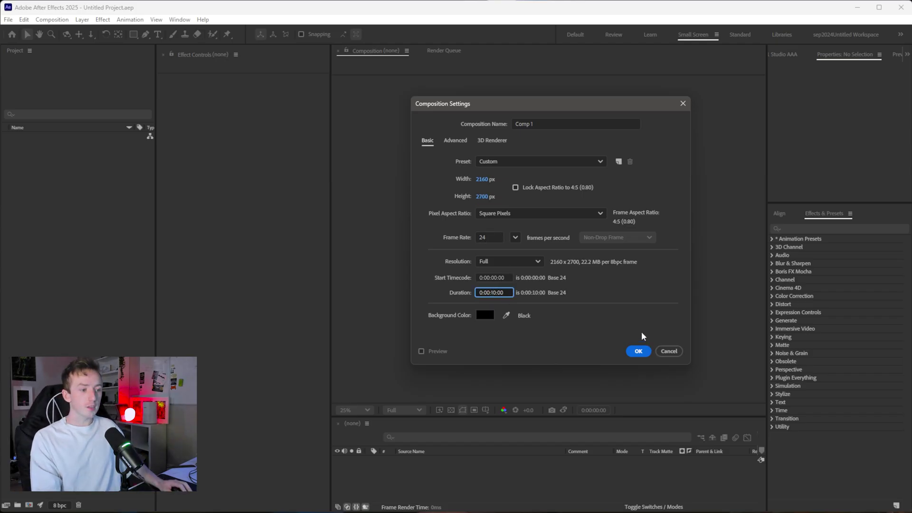
pyautogui.click(639, 352)
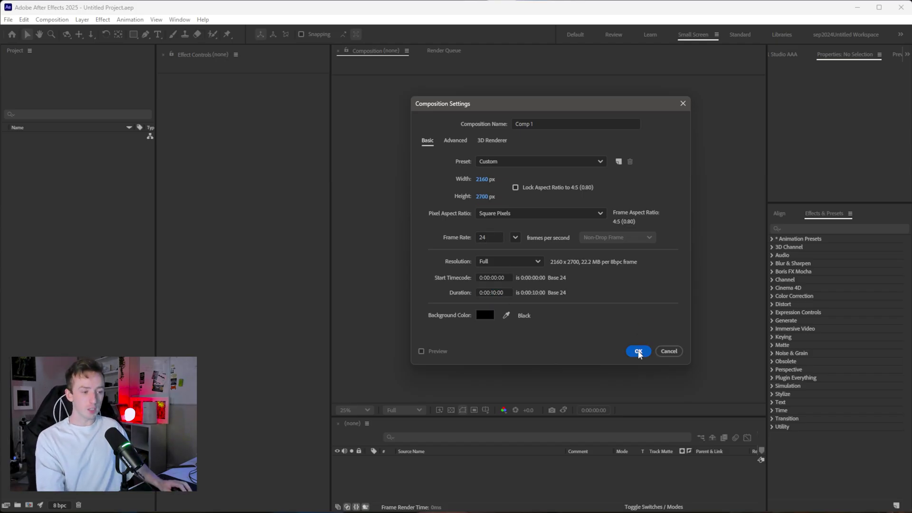
# Step: Import the face photo, add it to Comp 1 and scale it to 66%
pyautogui.moveTo(661, 417); pyautogui.dragTo(665, 447)
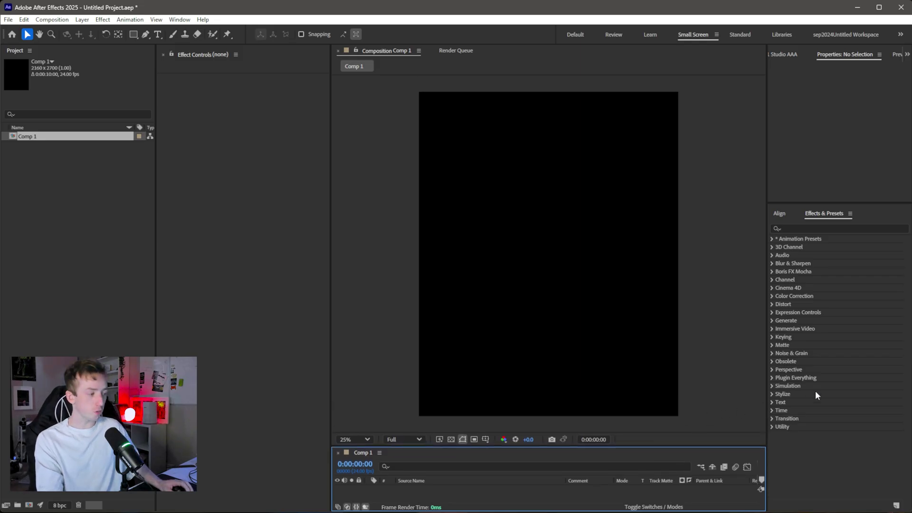
pyautogui.moveTo(3, 122); pyautogui.dragTo(45, 150)
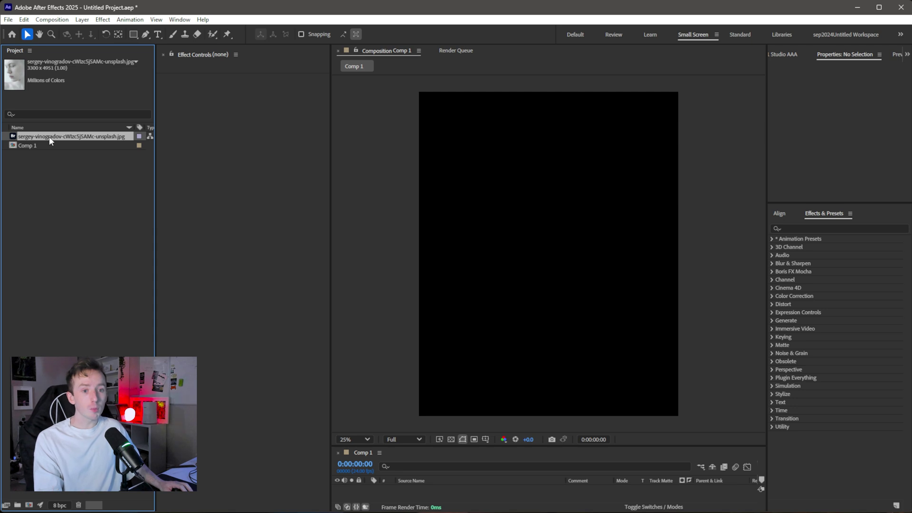
pyautogui.moveTo(47, 135); pyautogui.dragTo(604, 246)
pyautogui.click(846, 97)
pyautogui.write('66')
pyautogui.press('Return')
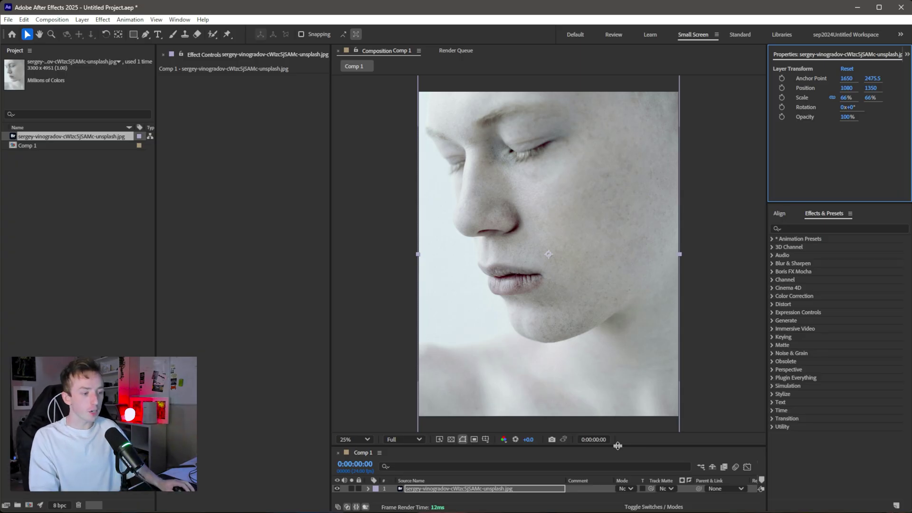
# Step: Enlarge the timeline and viewer panels and preview the comp playback
pyautogui.moveTo(618, 445); pyautogui.dragTo(7, 328)
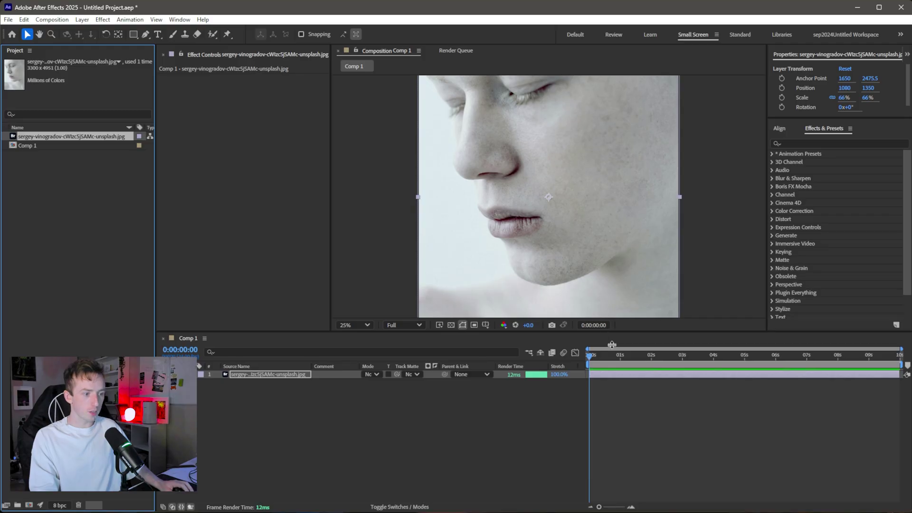
pyautogui.moveTo(609, 331); pyautogui.dragTo(484, 394)
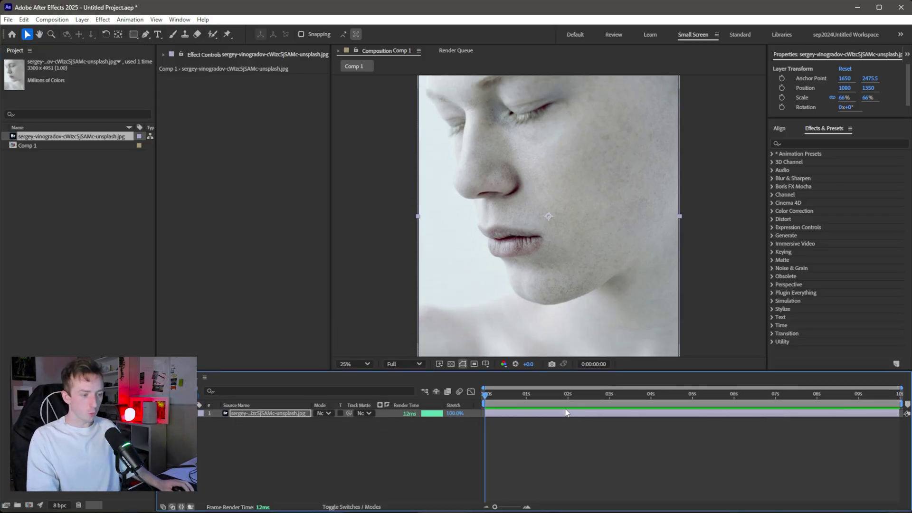
pyautogui.click(522, 403)
pyautogui.moveTo(630, 372); pyautogui.dragTo(627, 434)
pyautogui.press('space')
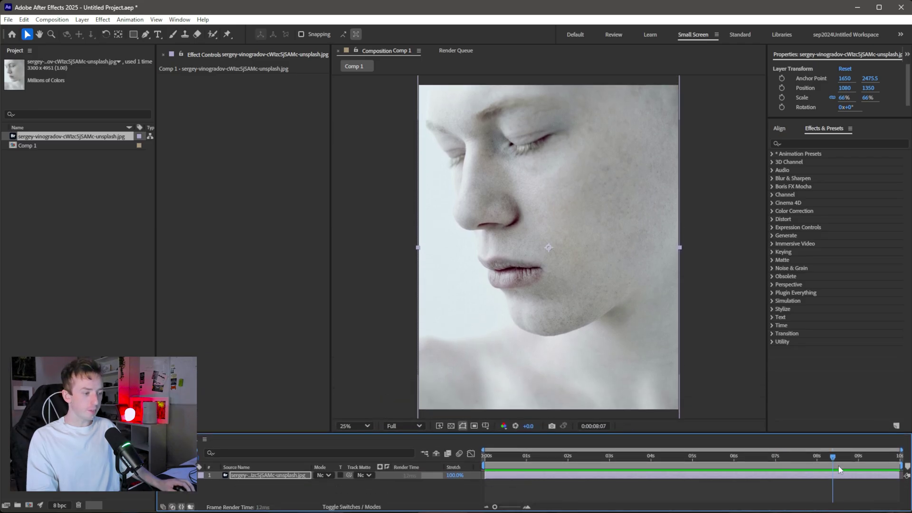
pyautogui.press('Home')
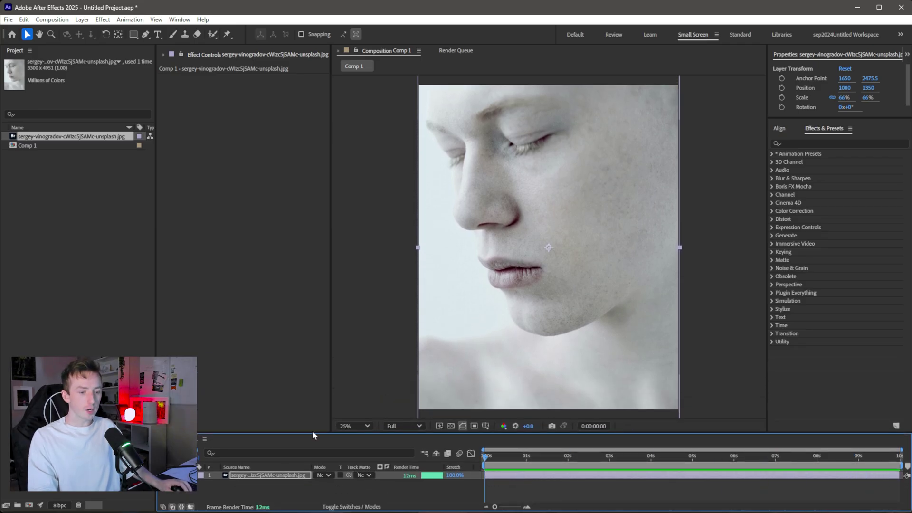
pyautogui.rightClick(317, 490)
pyautogui.moveTo(350, 492)
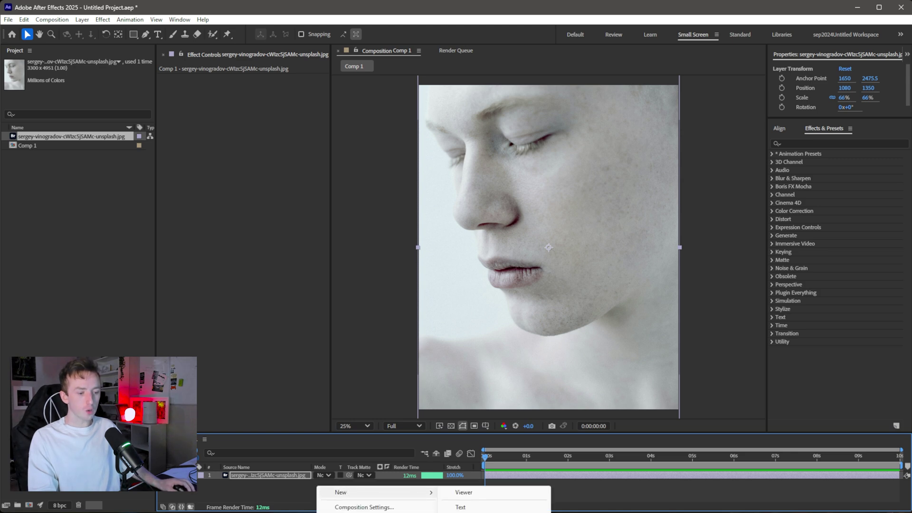
pyautogui.click(414, 452)
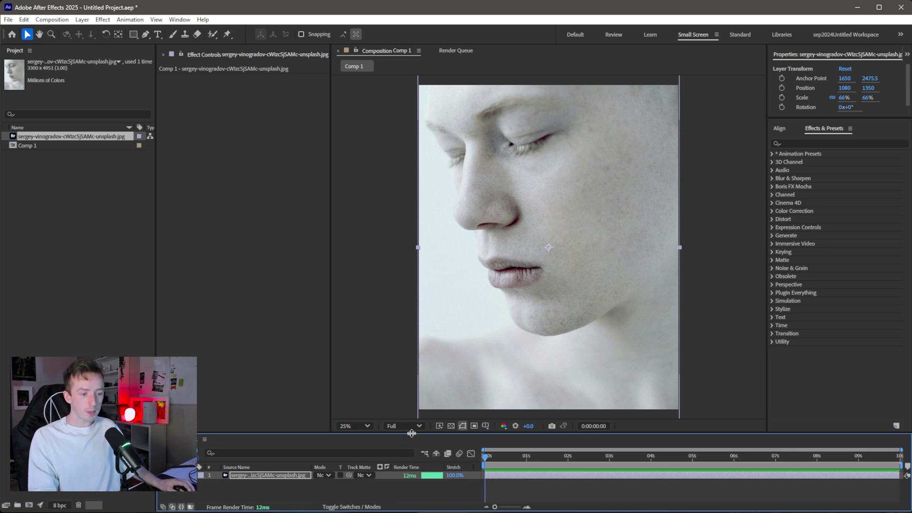
pyautogui.moveTo(413, 434); pyautogui.dragTo(413, 233)
# Step: Add Adjustment Layer 1 above the face photo
pyautogui.rightClick(186, 319)
pyautogui.moveTo(228, 318)
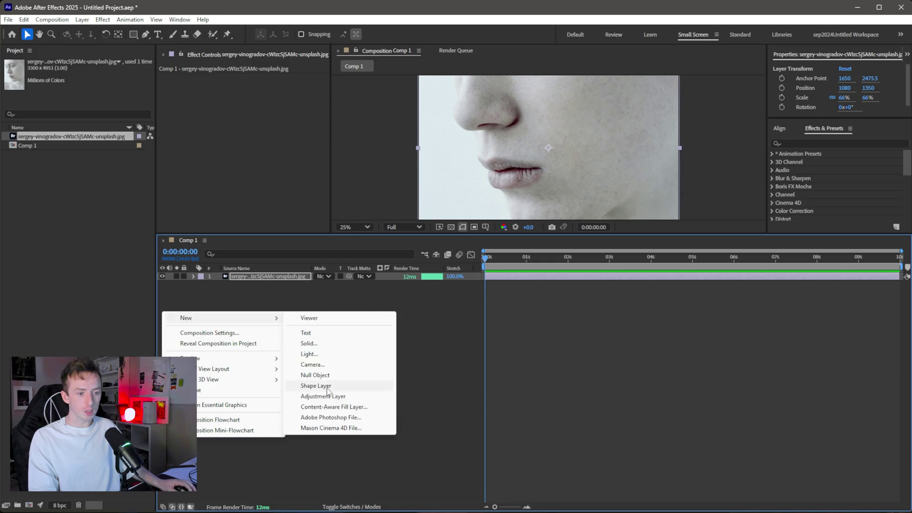
pyautogui.click(342, 399)
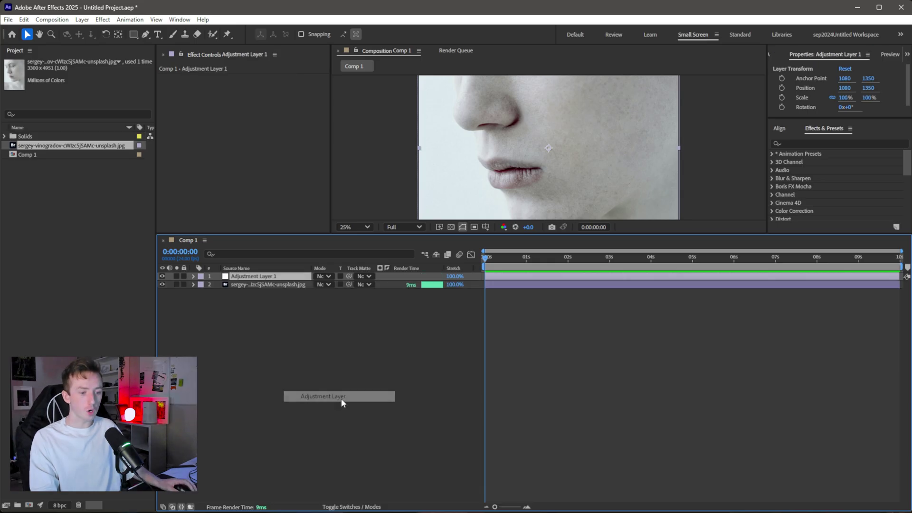
pyautogui.moveTo(354, 234); pyautogui.dragTo(627, 367)
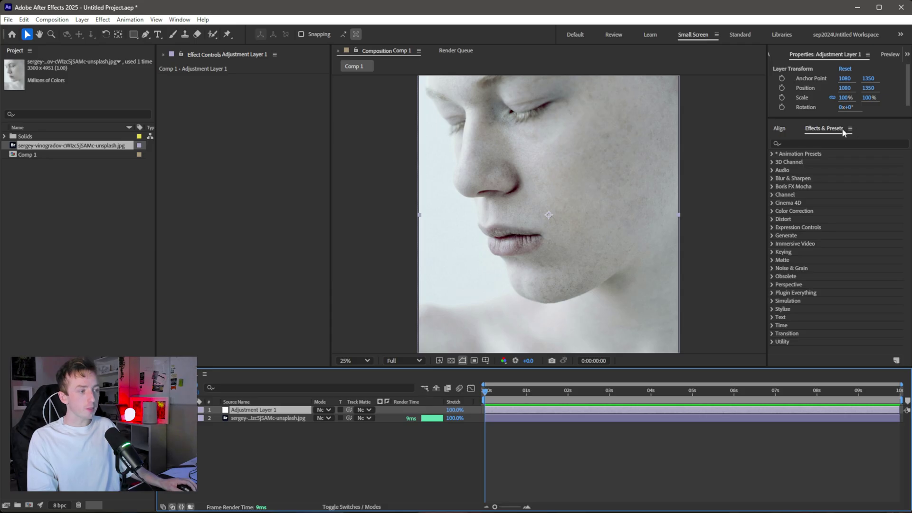
# Step: Find Turbulent Noise by searching 'turb' and apply it to Adjustment Layer 1
pyautogui.click(173, 20)
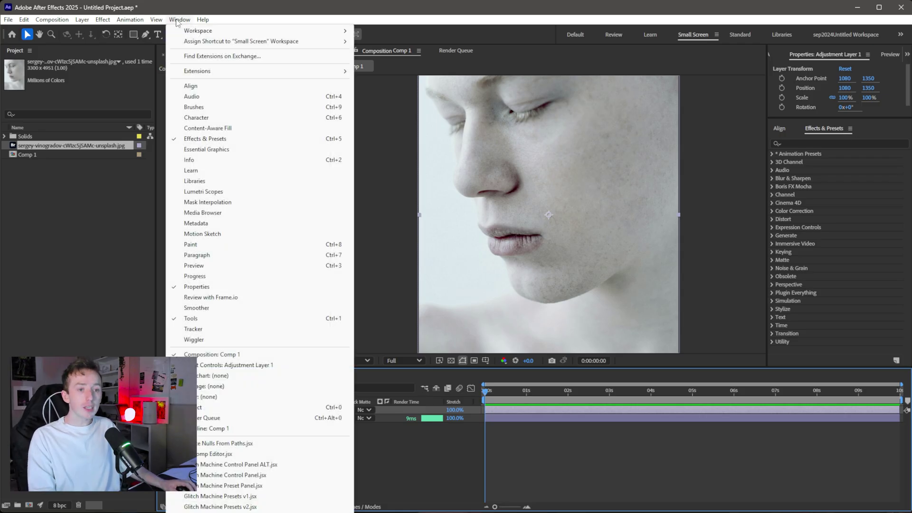
pyautogui.click(205, 138)
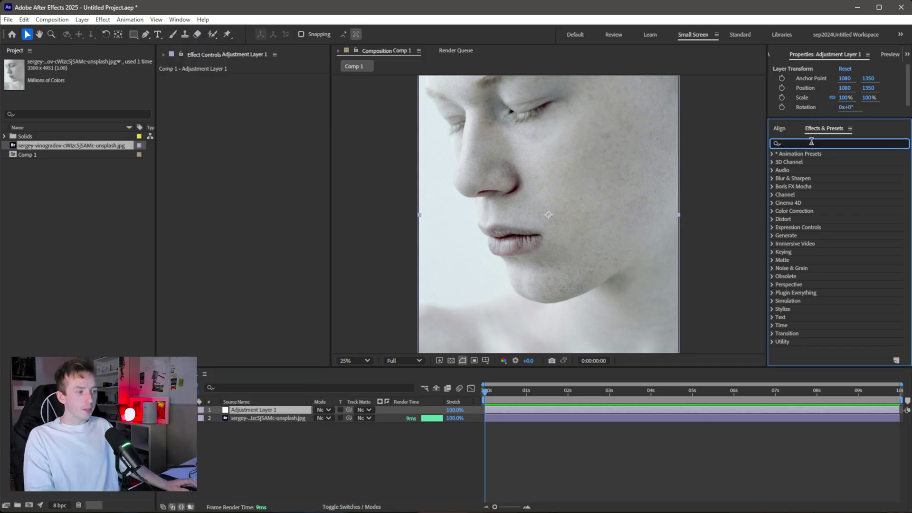
pyautogui.write('turb')
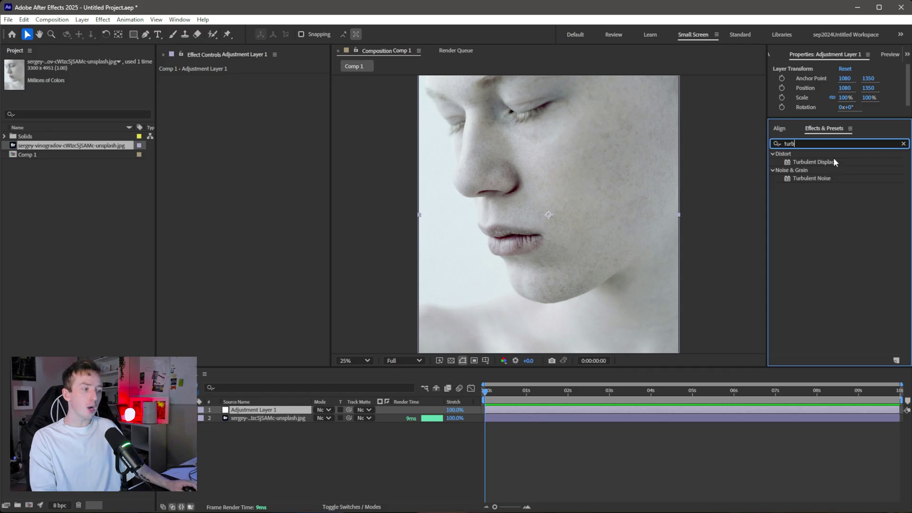
pyautogui.click(810, 180)
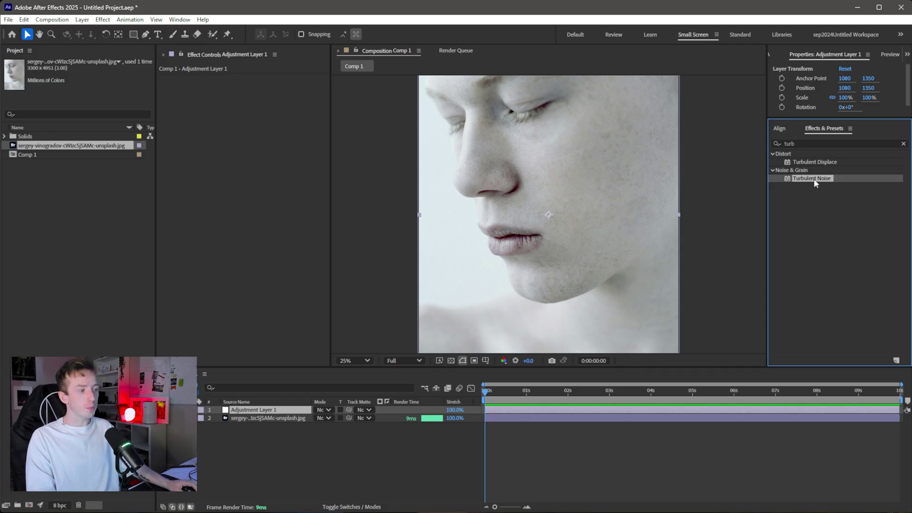
pyautogui.moveTo(813, 184); pyautogui.dragTo(266, 410)
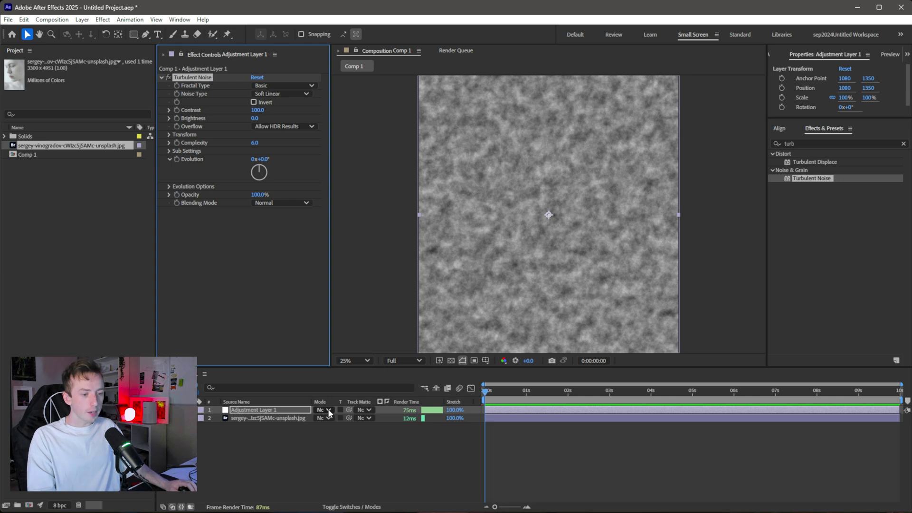
# Step: Set the adjustment layer's blending mode to Overlay and preview the noise over the face
pyautogui.click(329, 410)
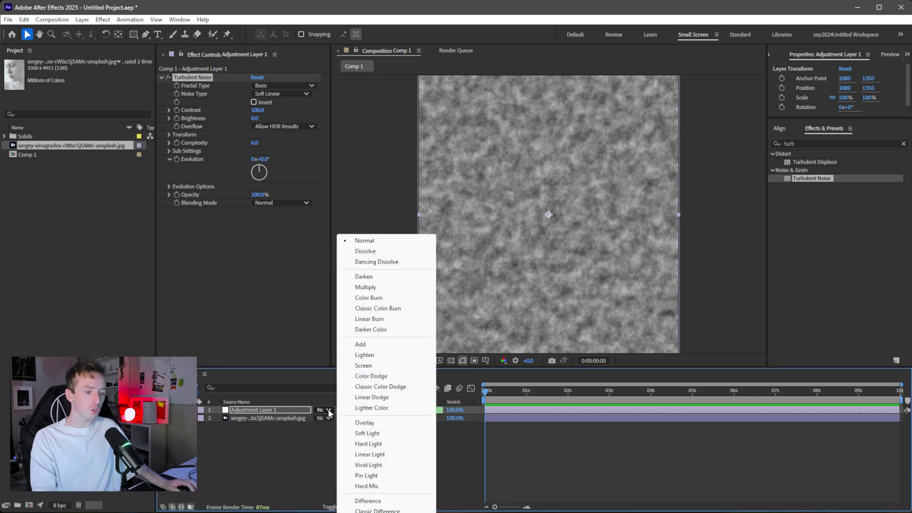
pyautogui.click(365, 422)
pyautogui.press('space')
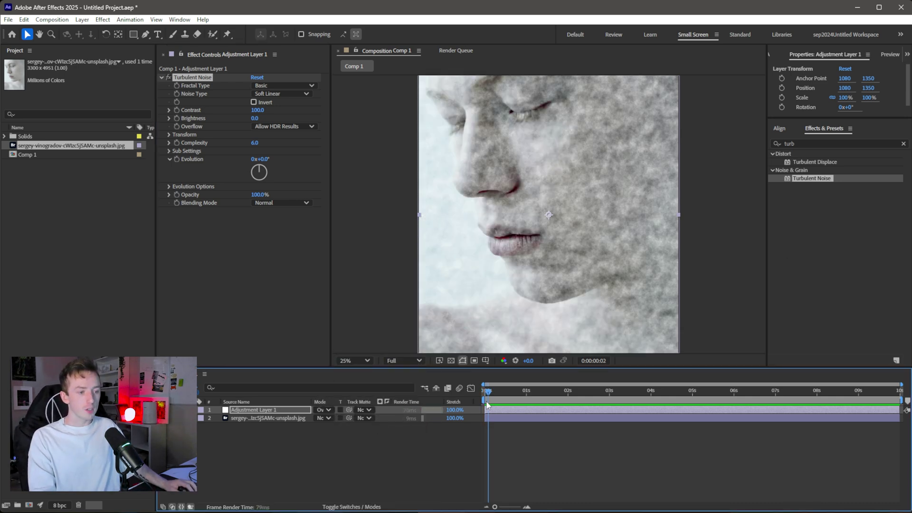
pyautogui.moveTo(559, 391); pyautogui.dragTo(392, 379)
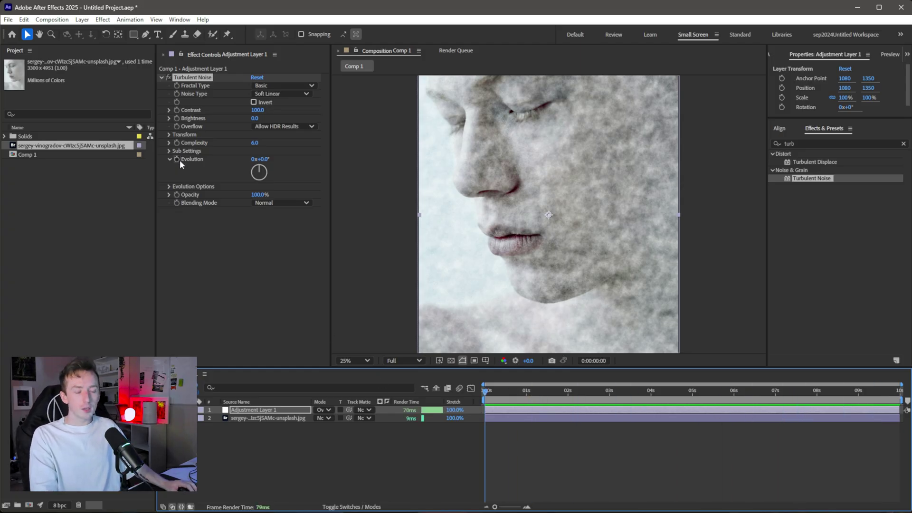
pyautogui.moveTo(259, 167); pyautogui.dragTo(258, 170)
pyautogui.hotkey('ctrl', 'z')
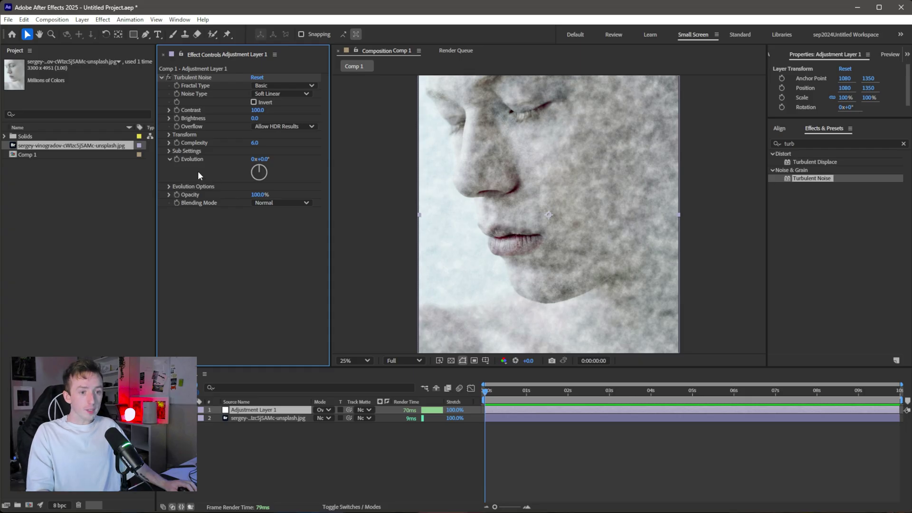
# Step: Add an expression to Evolution and replace its text with wiggle(1,360)
pyautogui.keyDown('alt'); pyautogui.click(175, 160); pyautogui.keyUp('alt')
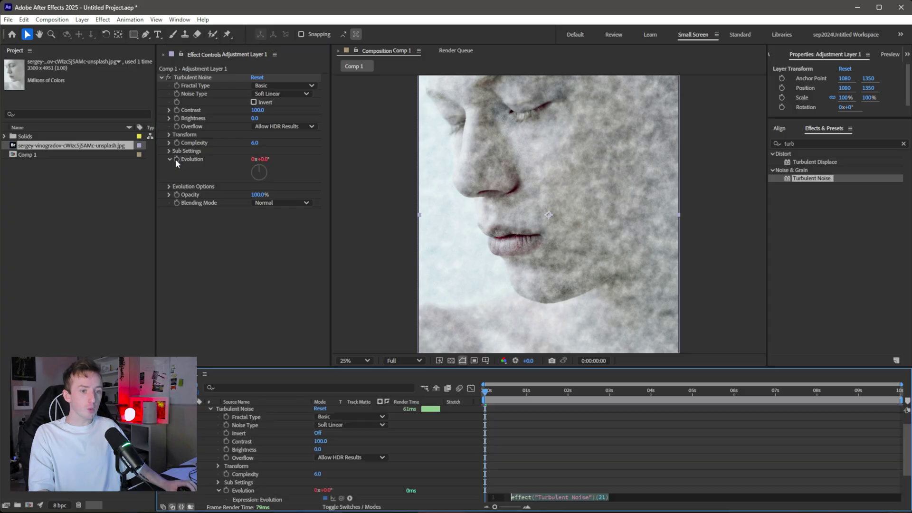
pyautogui.moveTo(638, 367); pyautogui.dragTo(638, 252)
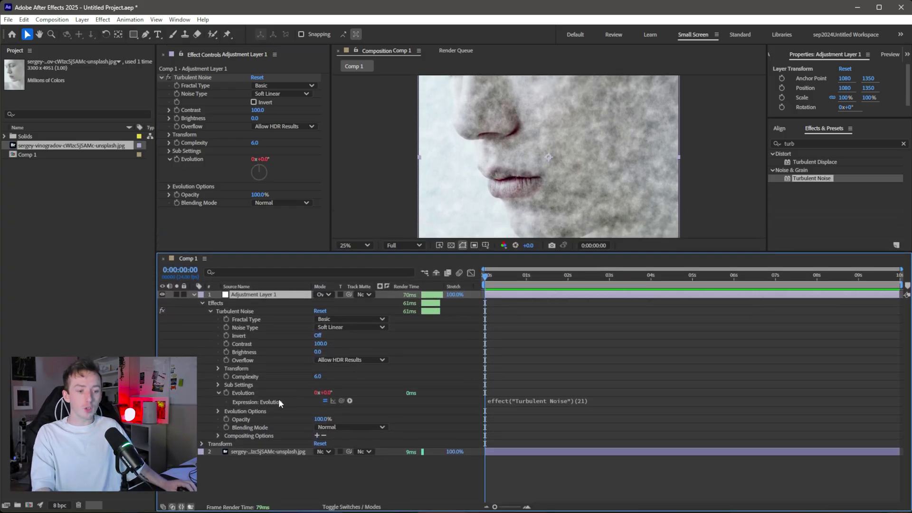
pyautogui.click(589, 401)
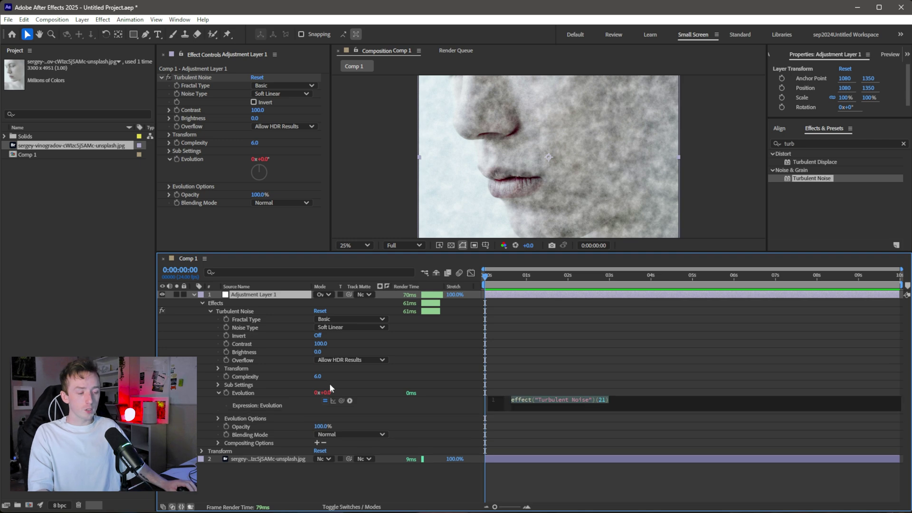
pyautogui.press('BackSpace')
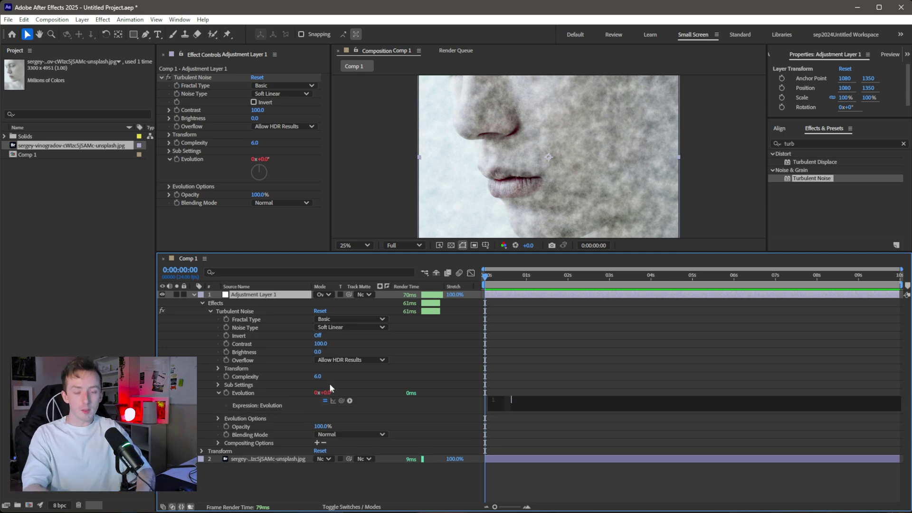
pyautogui.write('wiggle')
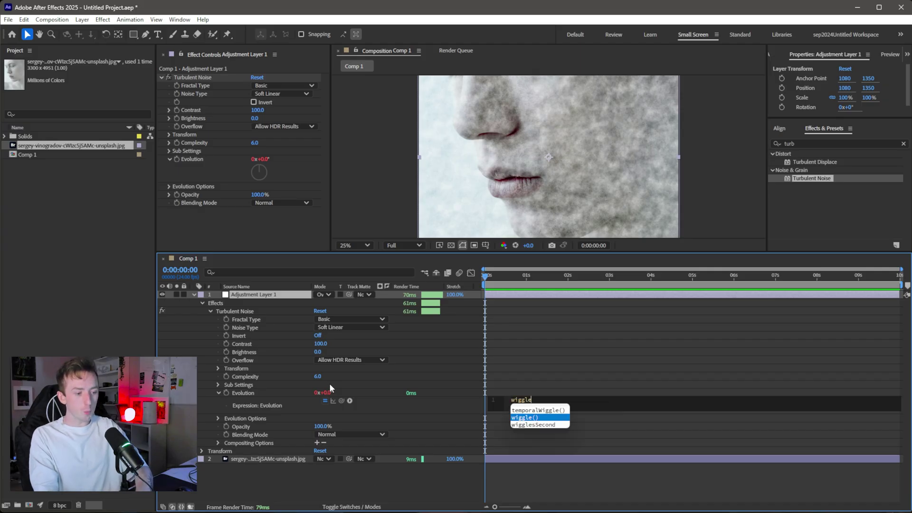
pyautogui.press('Return')
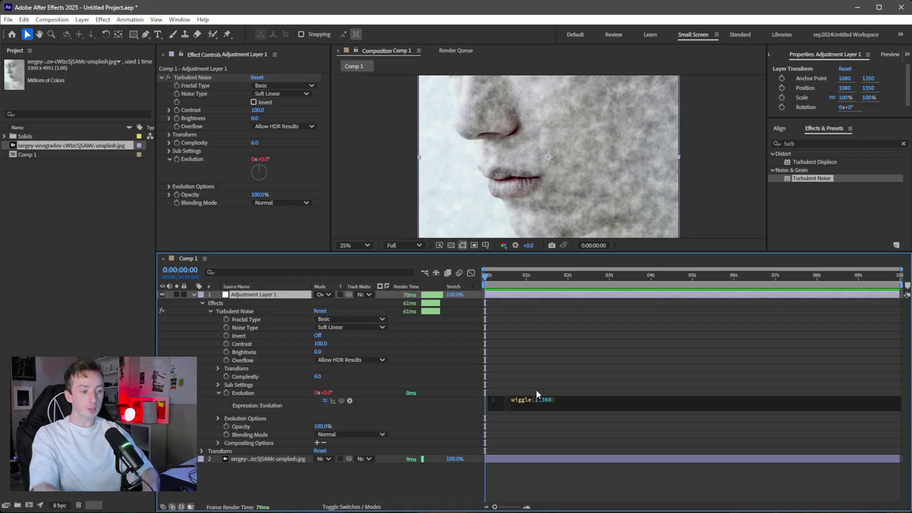
# Step: Commit the wiggle expression and play the comp from the start at 100% view
pyautogui.click(529, 287)
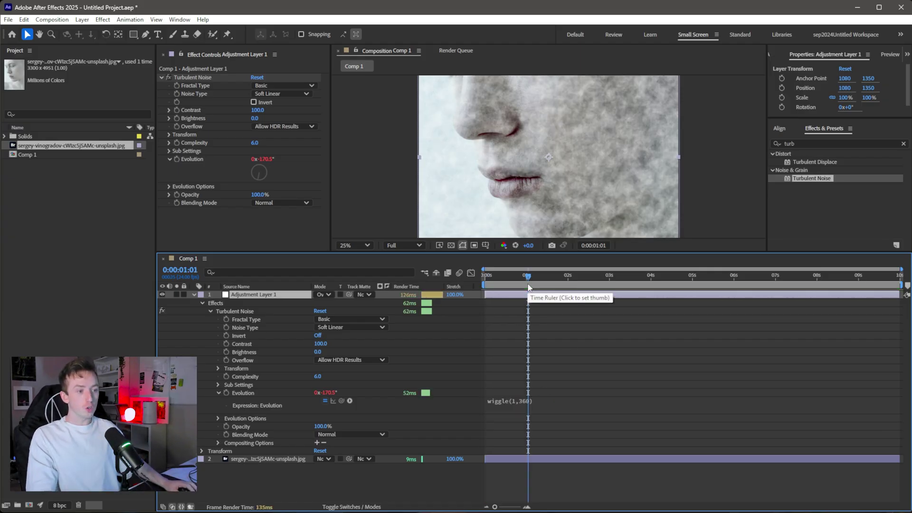
pyautogui.moveTo(528, 253); pyautogui.dragTo(528, 382)
pyautogui.press('Home')
pyautogui.press('/')
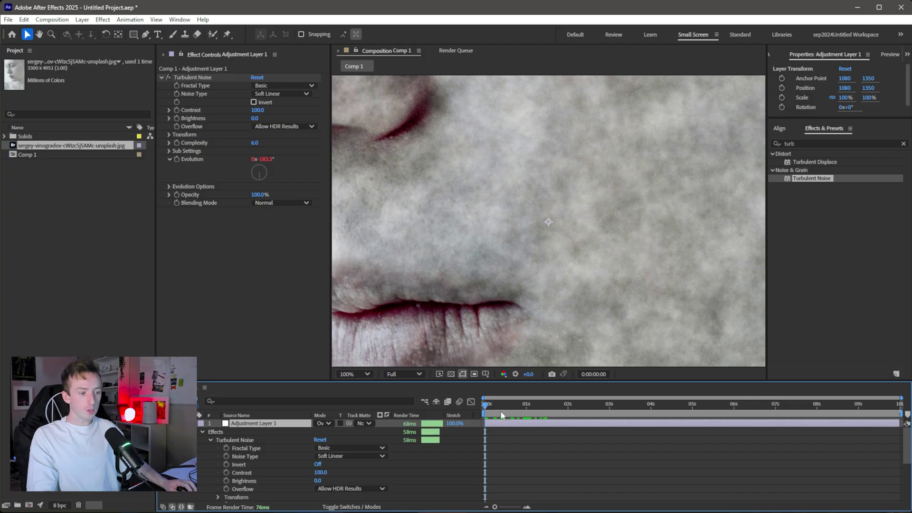
pyautogui.press('space')
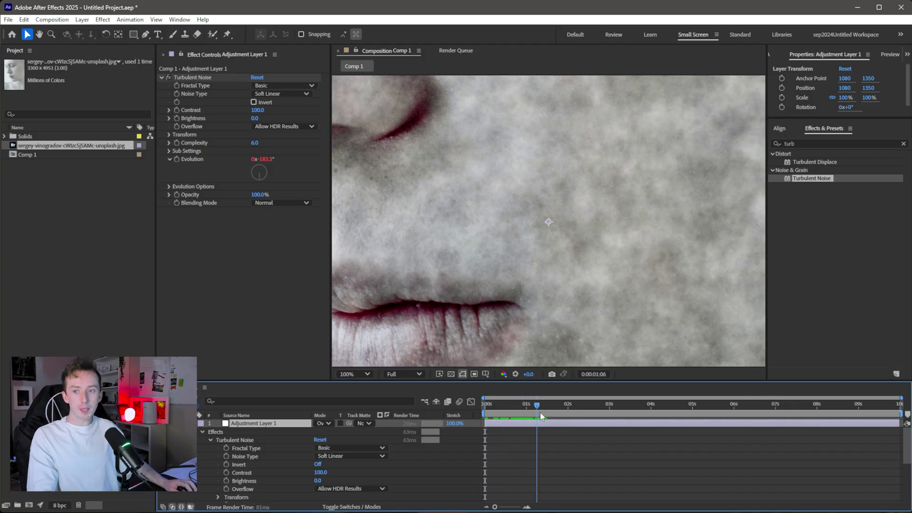
# Step: Replay the animated noise several times, stopping the playhead at 0:00:02:15
pyautogui.moveTo(503, 409); pyautogui.dragTo(531, 412)
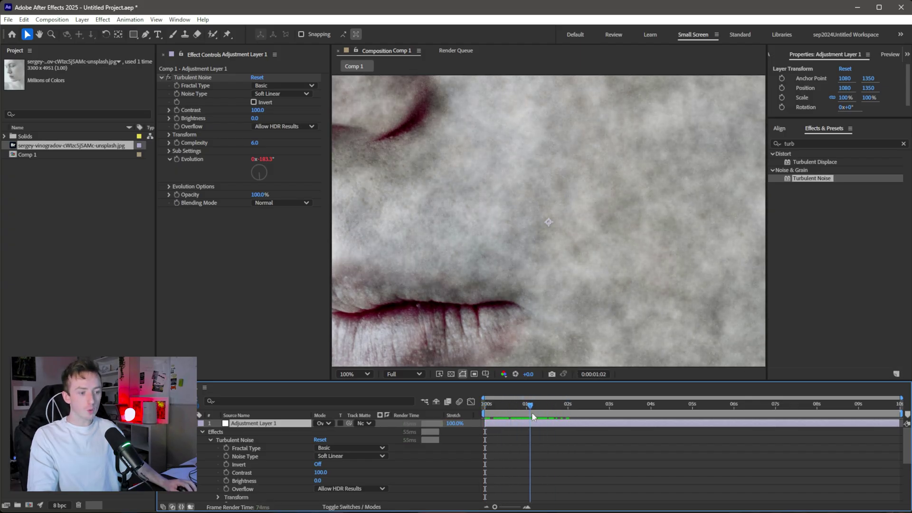
pyautogui.press('space')
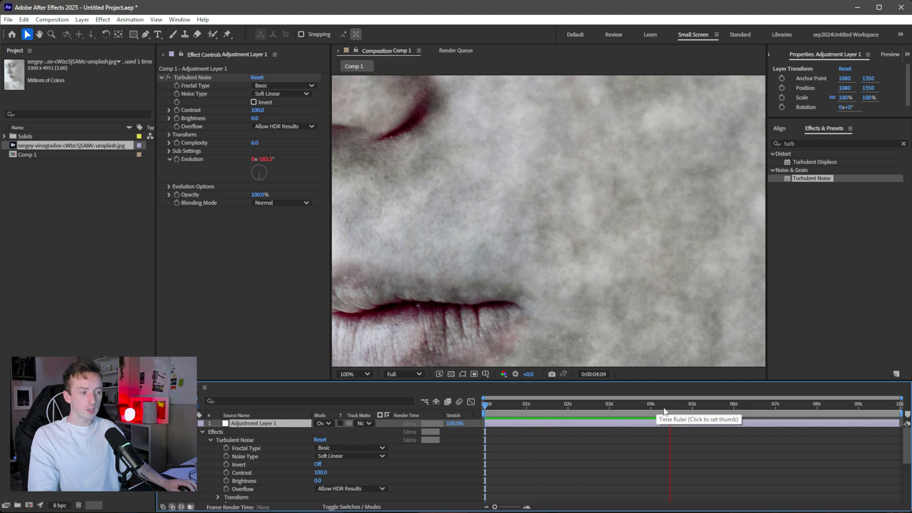
pyautogui.moveTo(645, 410); pyautogui.dragTo(503, 413)
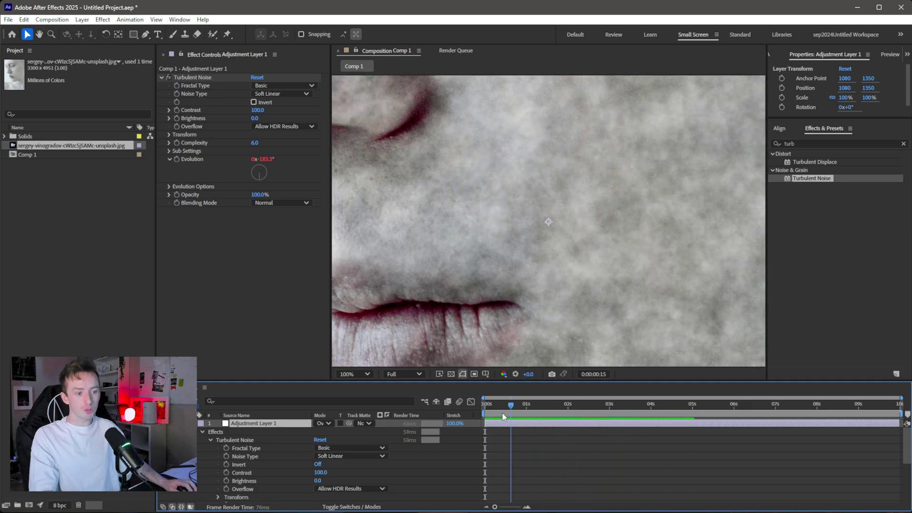
pyautogui.press('space')
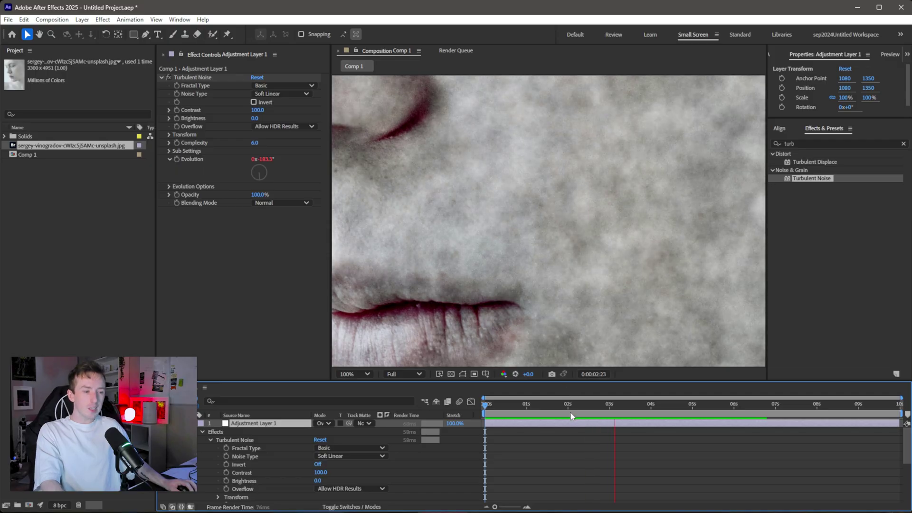
pyautogui.press('space')
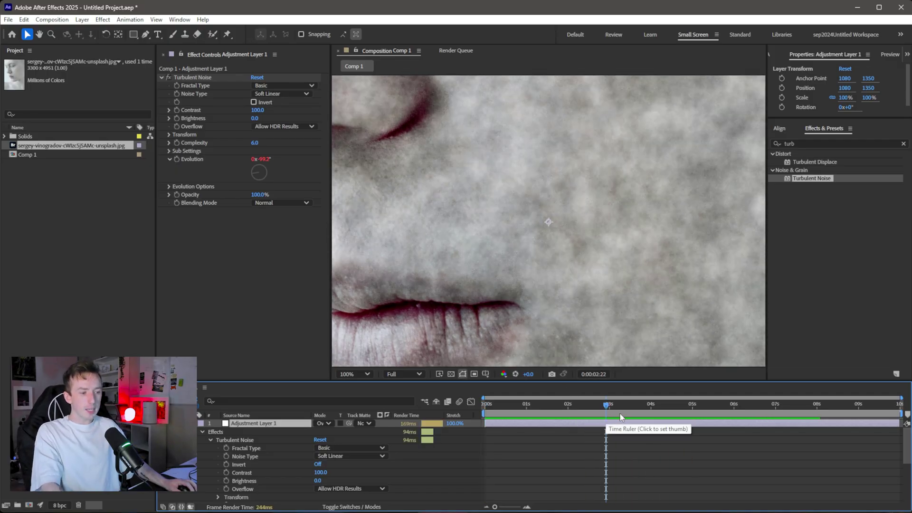
pyautogui.press('Home')
pyautogui.press('space')
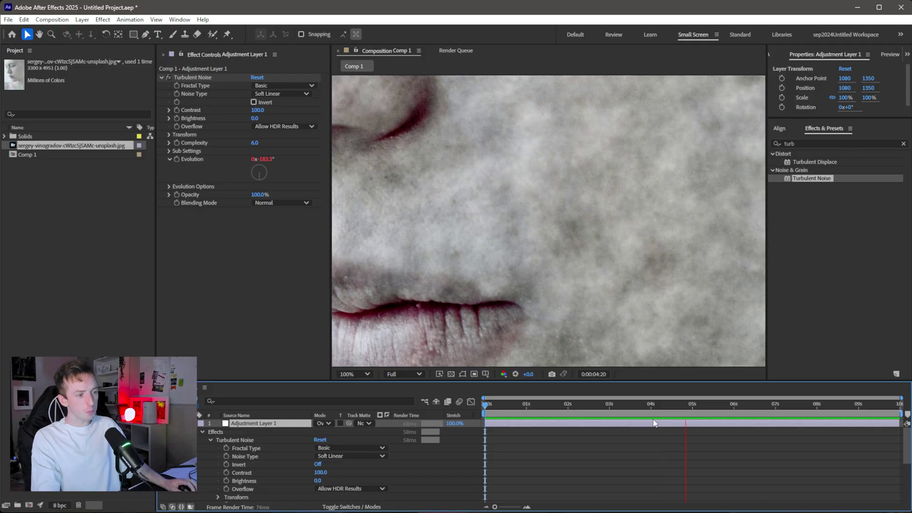
pyautogui.press('space')
pyautogui.press('space')
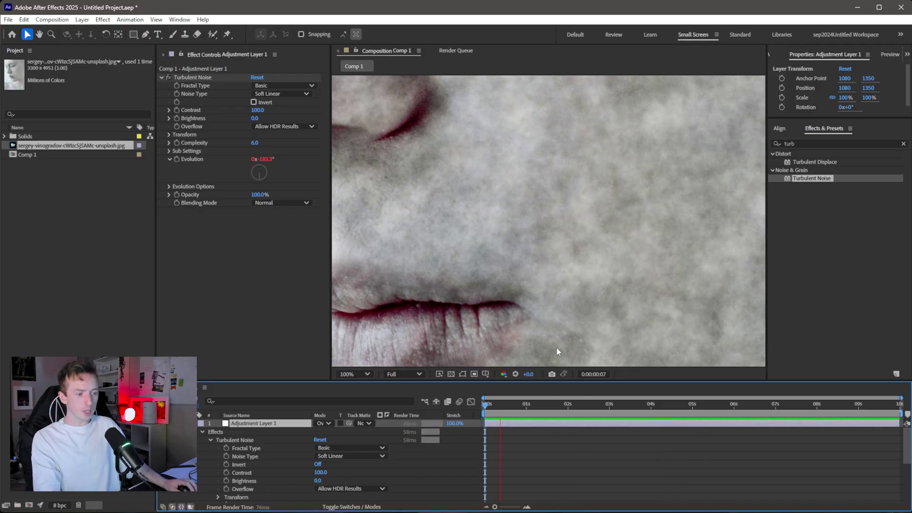
pyautogui.click(595, 416)
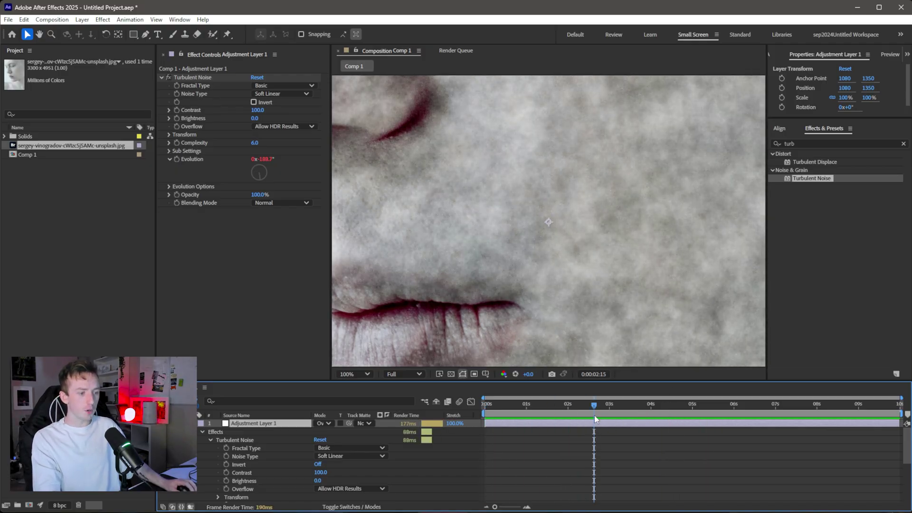
pyautogui.scroll(-4, 568, 205)
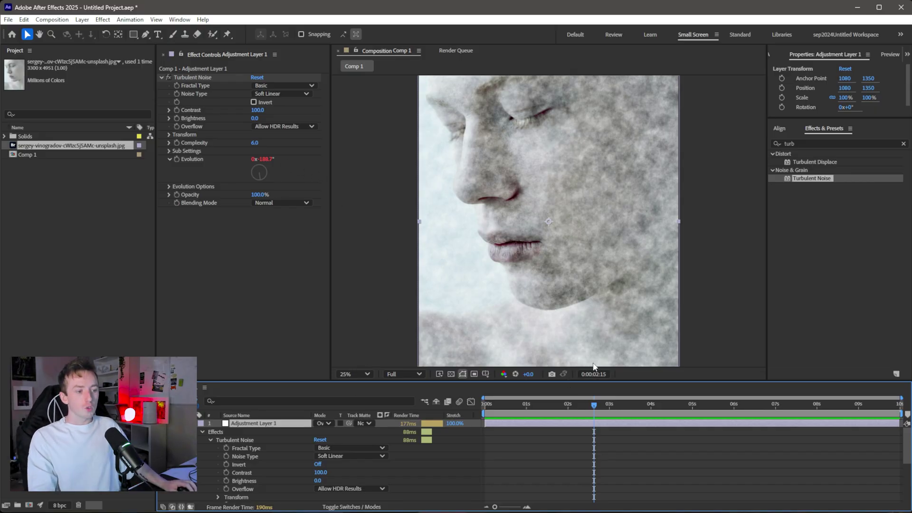
# Step: At 50% view, scrub the noise animation between one and four seconds, ending at 0:00:01:00
pyautogui.press('.')
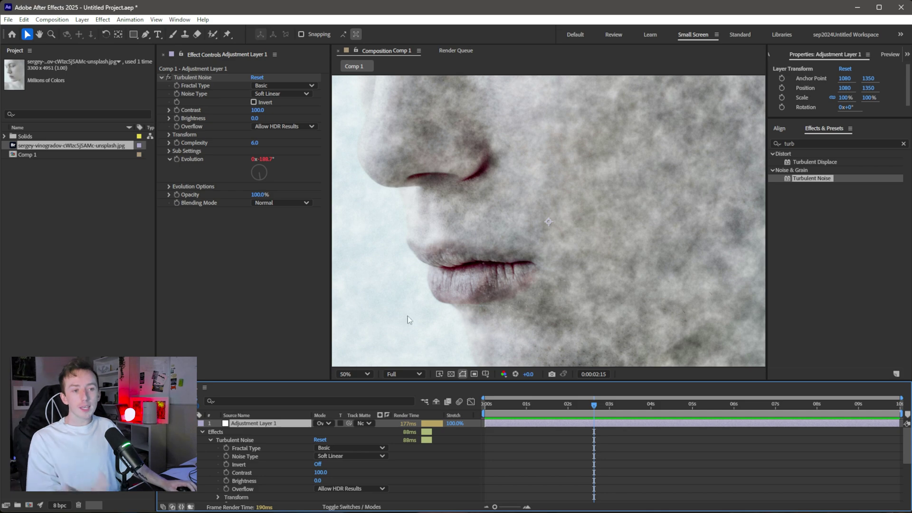
pyautogui.moveTo(527, 403); pyautogui.dragTo(483, 421)
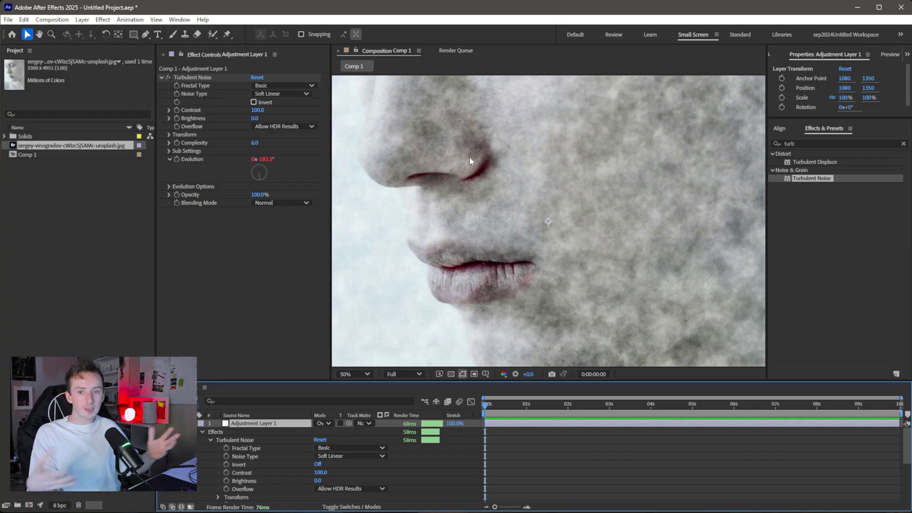
pyautogui.press('space')
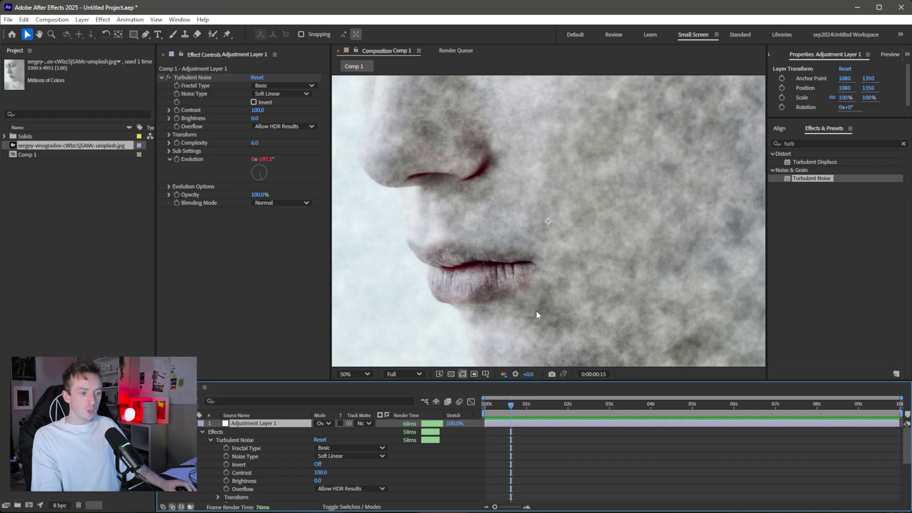
pyautogui.scroll(-1, 536, 310)
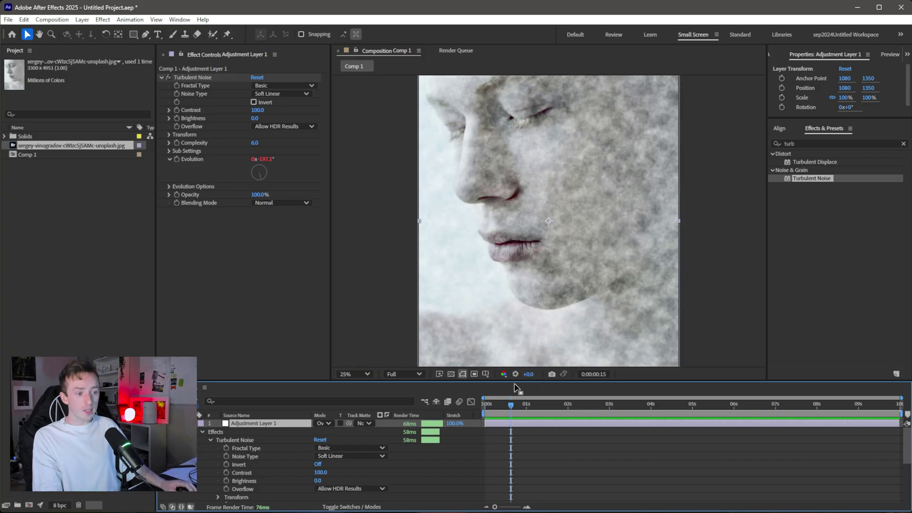
pyautogui.moveTo(512, 410); pyautogui.dragTo(483, 425)
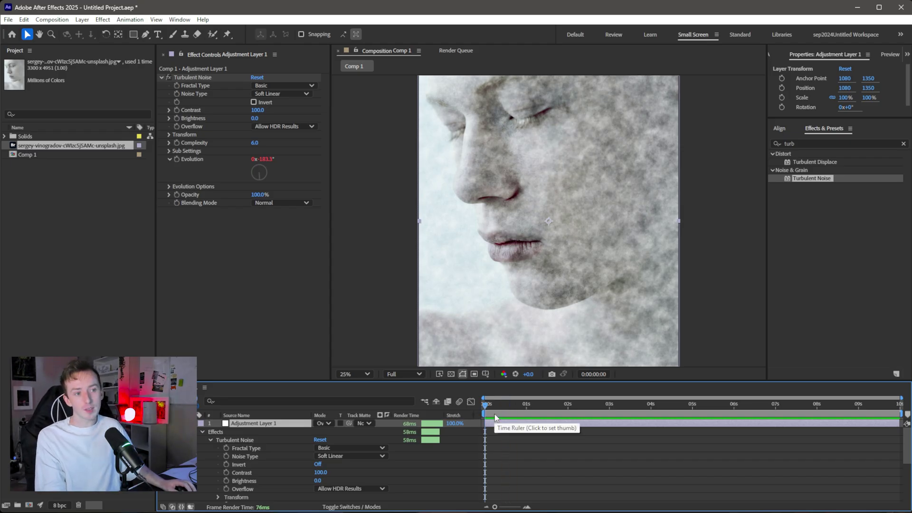
pyautogui.moveTo(530, 408); pyautogui.dragTo(540, 407)
pyautogui.click(681, 413)
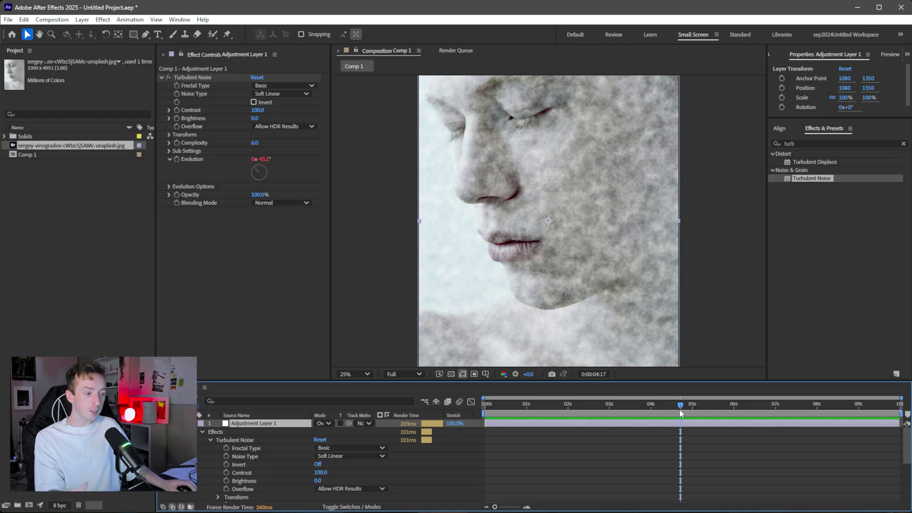
pyautogui.click(526, 408)
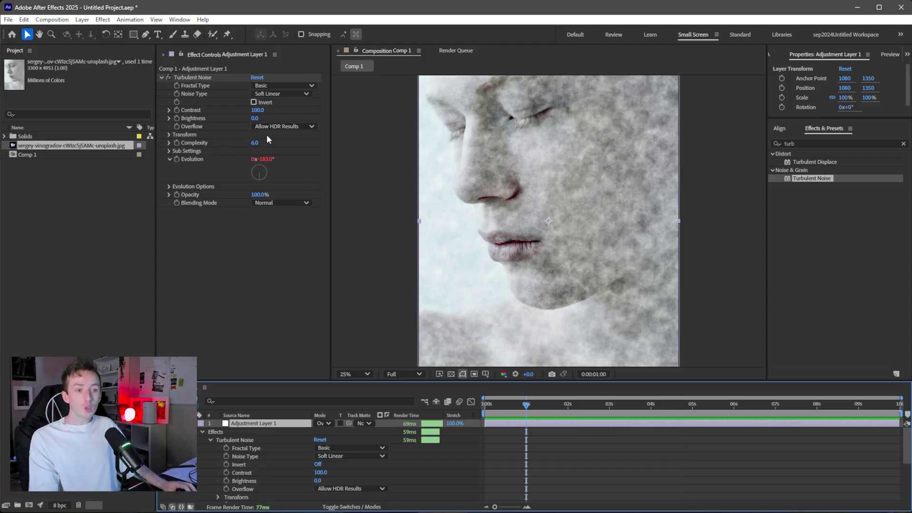
# Step: Set Turbulent Noise to Dynamic Progressive, Complexity 6.8, Contrast 95, Brightness -37, inverted
pyautogui.moveTo(256, 145); pyautogui.dragTo(259, 144)
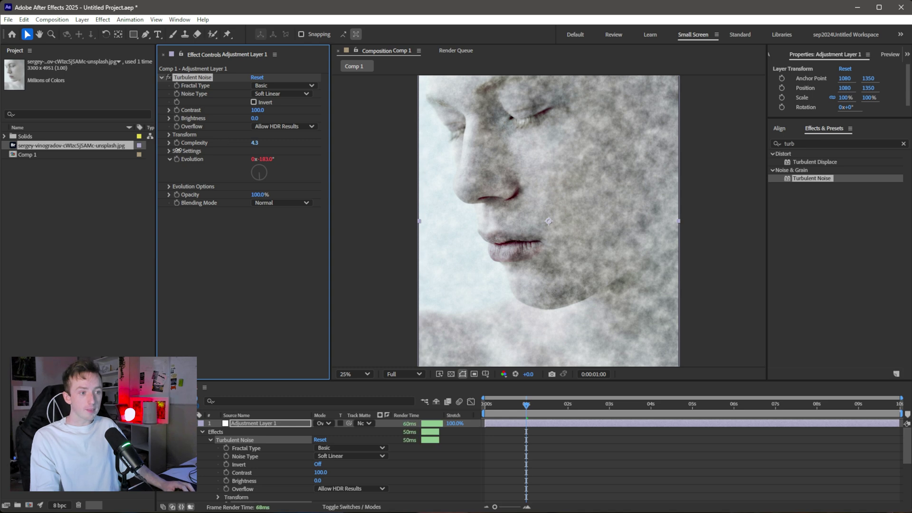
pyautogui.click(264, 85)
pyautogui.click(277, 157)
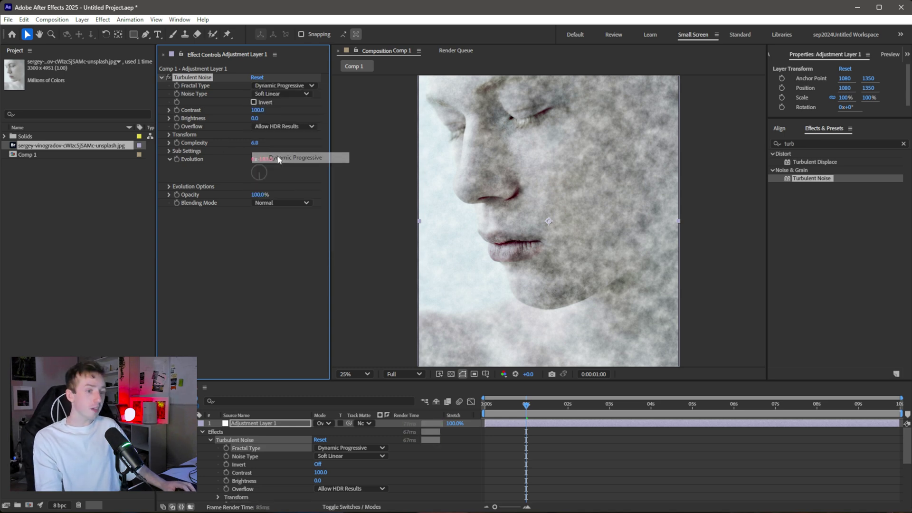
pyautogui.moveTo(545, 408)
pyautogui.mouseDown()
pyautogui.moveTo(599, 405)
pyautogui.moveTo(540, 405)
pyautogui.mouseUp()
pyautogui.moveTo(255, 118)
pyautogui.mouseDown()
pyautogui.moveTo(367, 122)
pyautogui.moveTo(257, 136)
pyautogui.mouseUp()
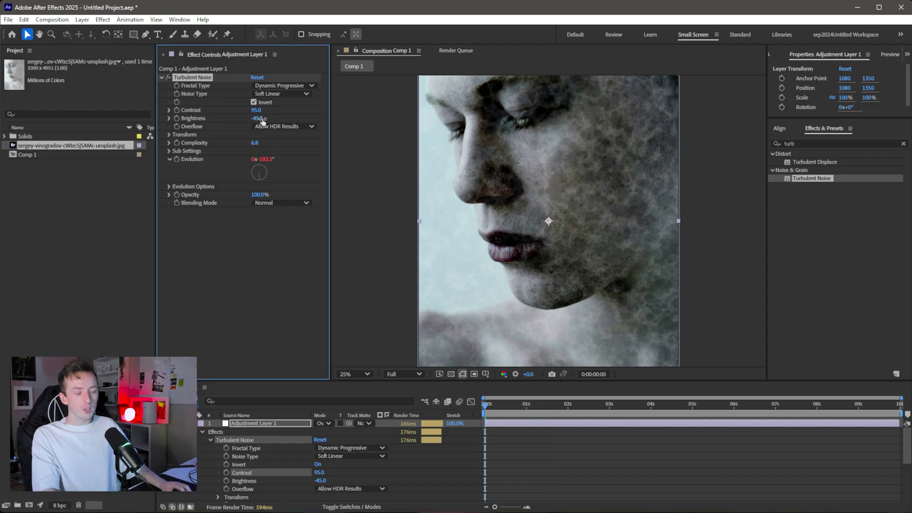
pyautogui.moveTo(262, 120); pyautogui.dragTo(266, 119)
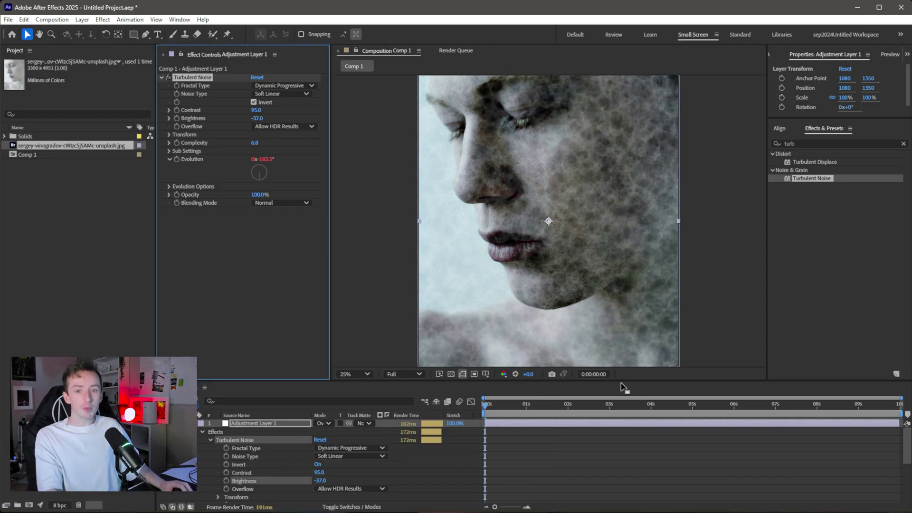
# Step: Collapse the layer properties and deselect Adjustment Layer 1
pyautogui.press('u')
pyautogui.click(349, 477)
pyautogui.rightClick(318, 468)
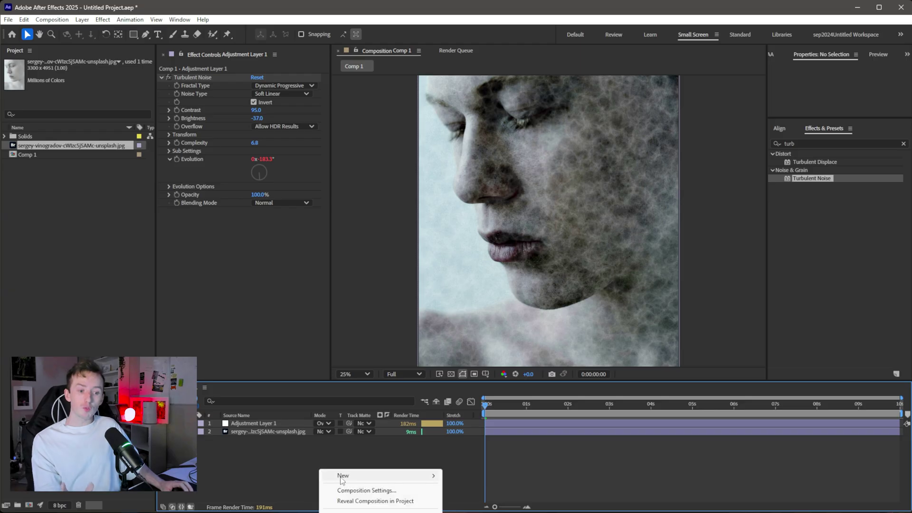
pyautogui.moveTo(360, 478)
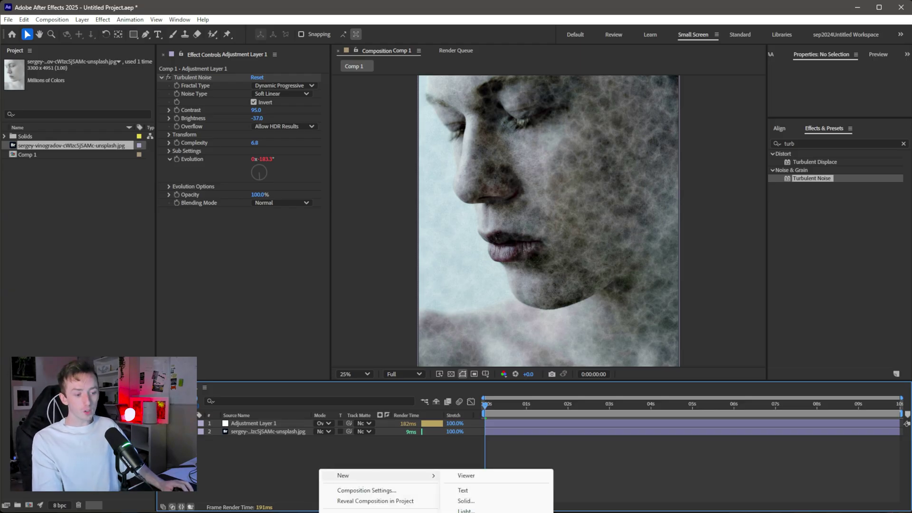
pyautogui.click(275, 445)
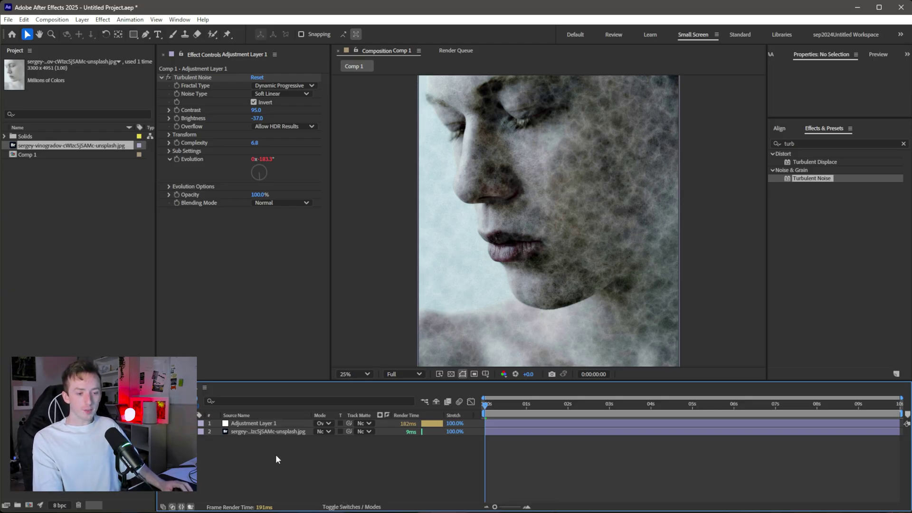
# Step: Create Gray Solid 1 with its colour brightness set to 50
pyautogui.rightClick(262, 446)
pyautogui.moveTo(281, 449)
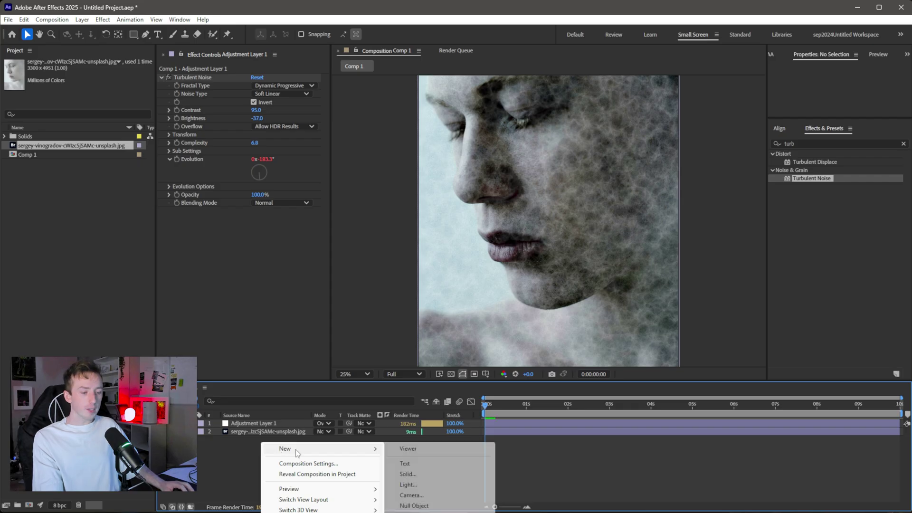
pyautogui.click(430, 474)
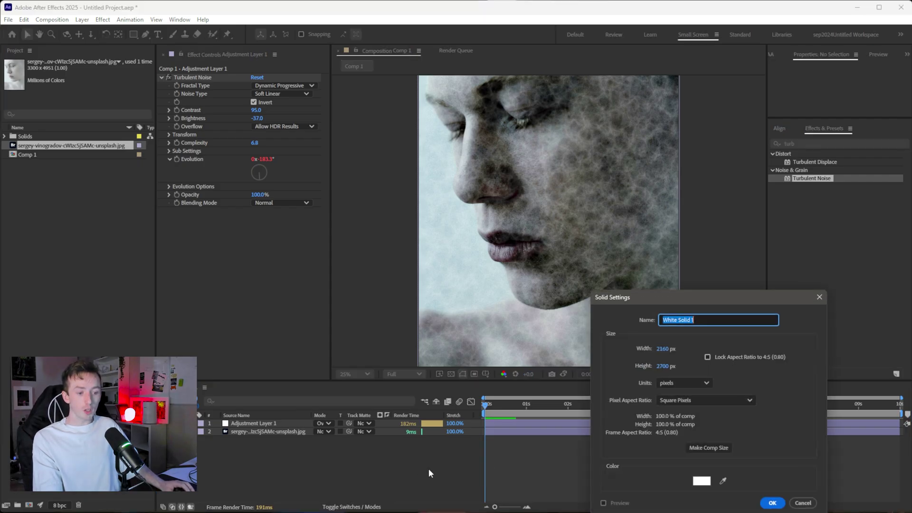
pyautogui.click(699, 331)
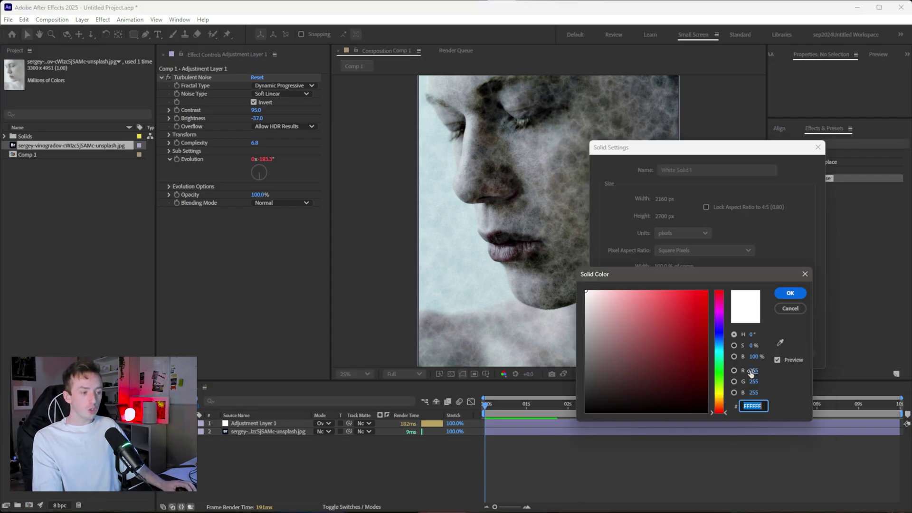
pyautogui.doubleClick(756, 356)
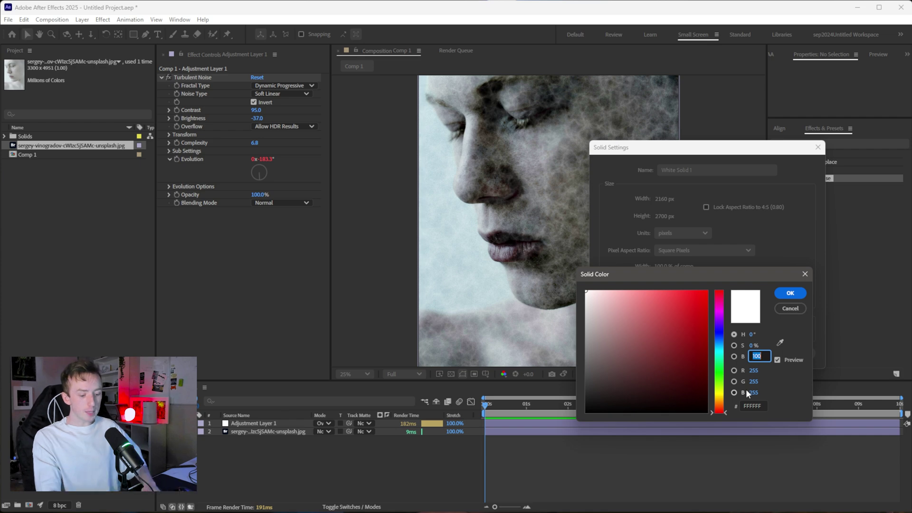
pyautogui.write('50')
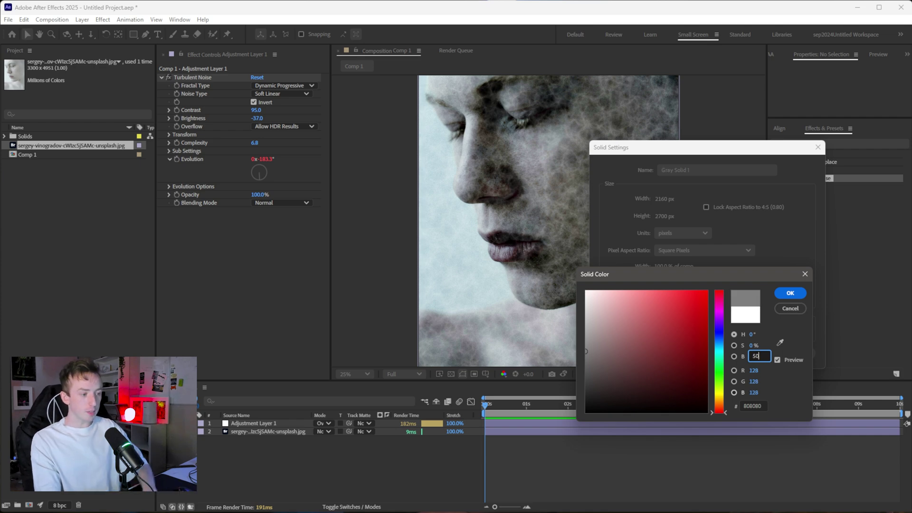
pyautogui.click(790, 293)
pyautogui.click(771, 353)
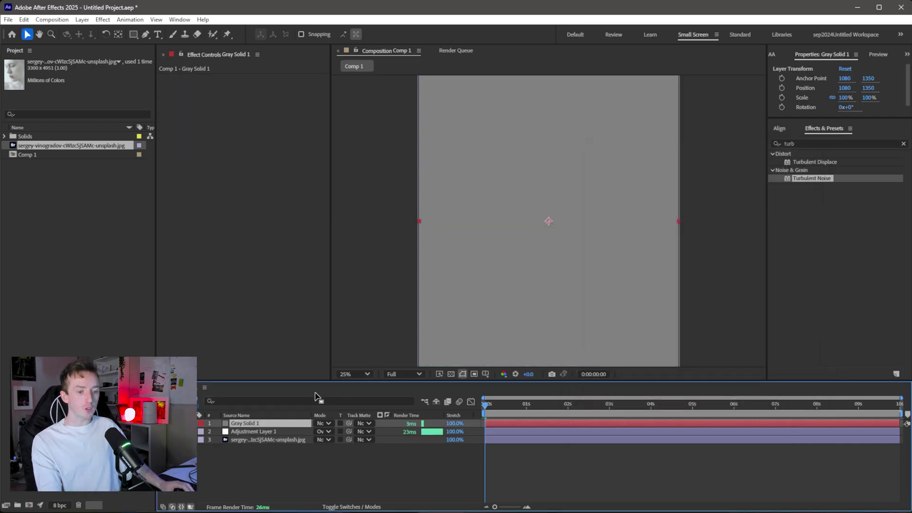
# Step: Move Adjustment Layer 1 above Gray Solid 1 and rebalance the viewer and timeline
pyautogui.moveTo(247, 436); pyautogui.dragTo(250, 421)
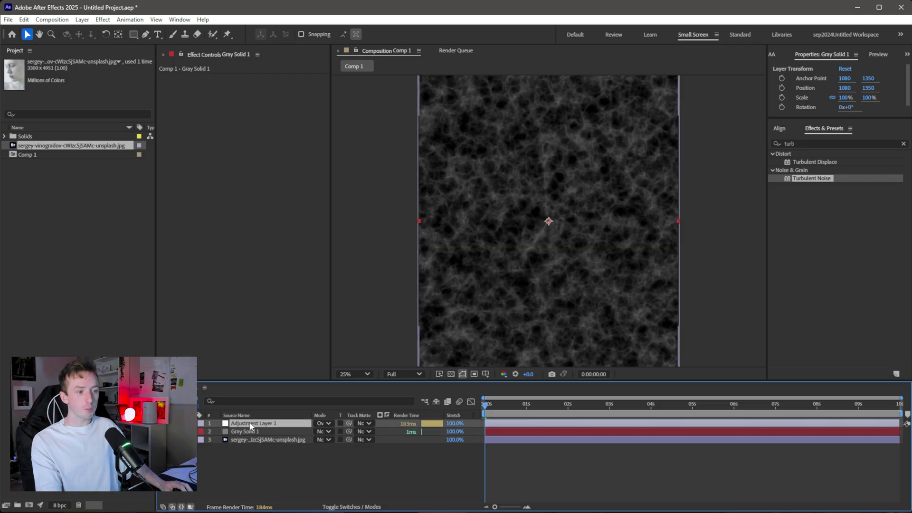
pyautogui.moveTo(666, 382); pyautogui.dragTo(667, 467)
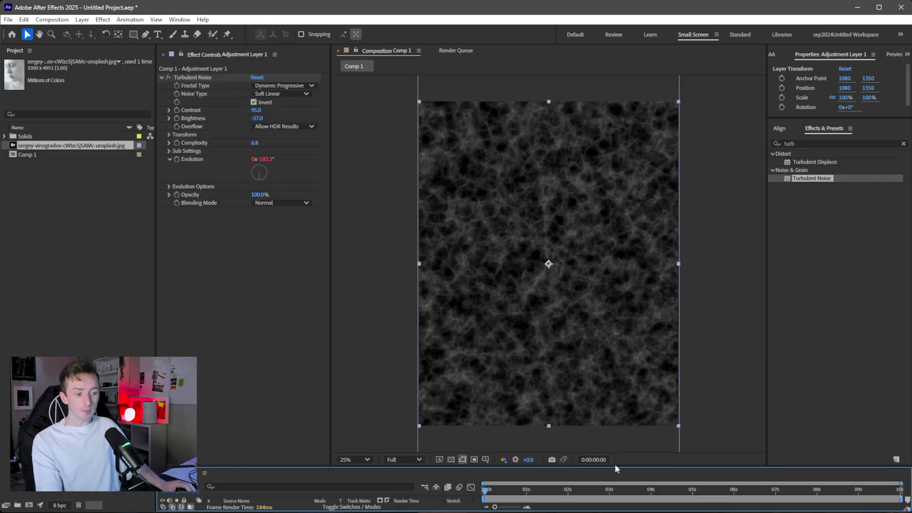
pyautogui.moveTo(616, 466); pyautogui.dragTo(590, 327)
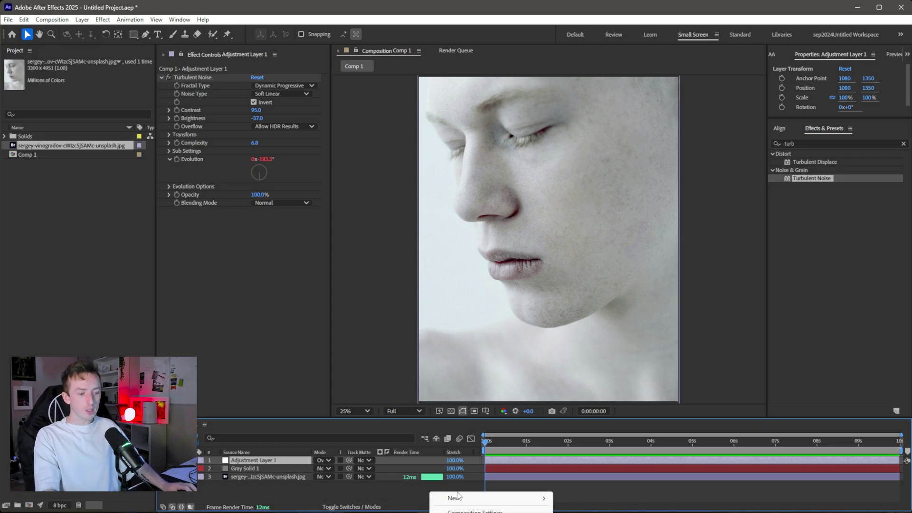
# Step: Add a new adjustment layer on top and apply CC Snowfall to it
pyautogui.rightClick(335, 409)
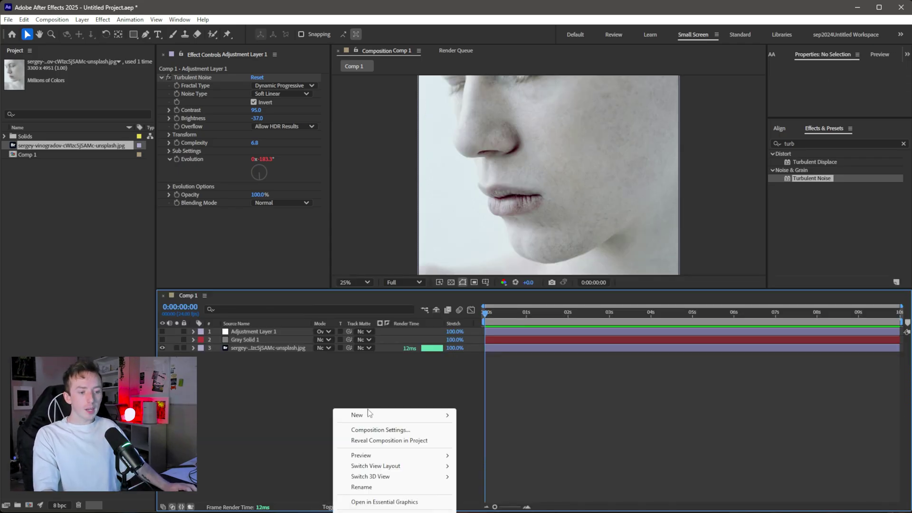
pyautogui.moveTo(369, 414)
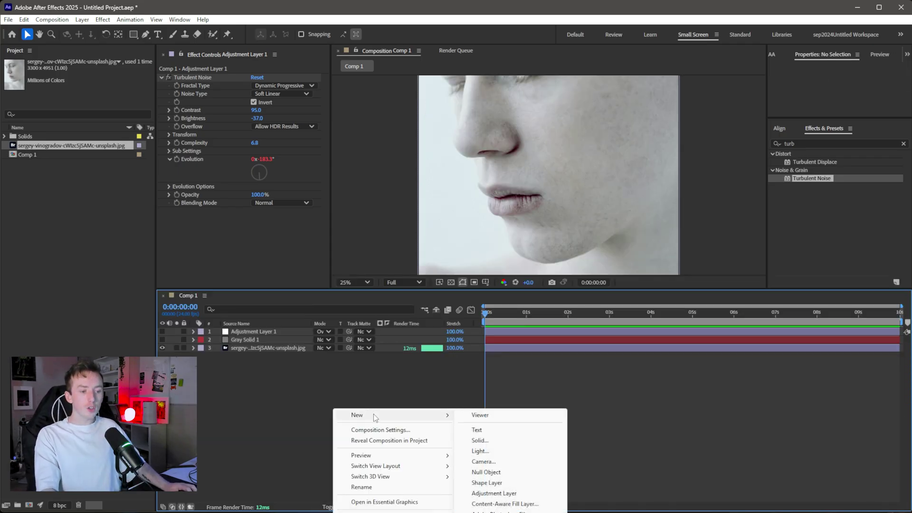
pyautogui.click(499, 494)
pyautogui.click(811, 144)
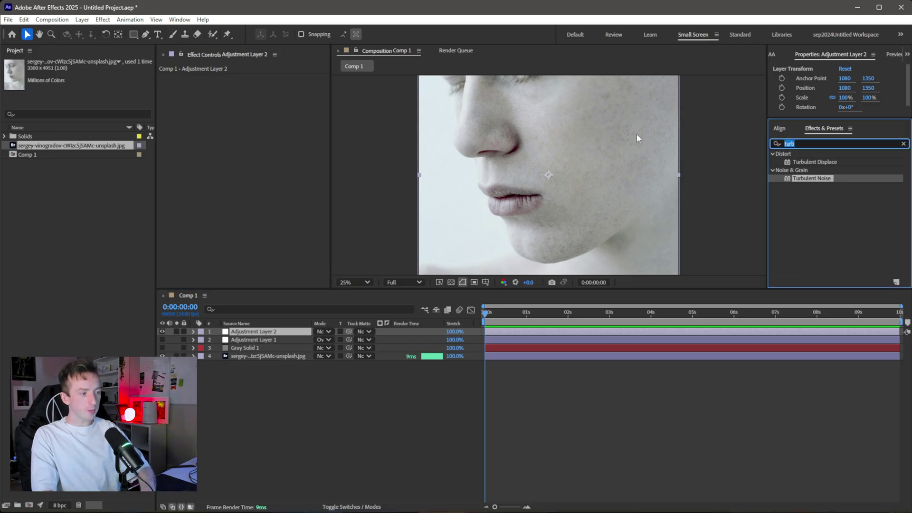
pyautogui.write('snow')
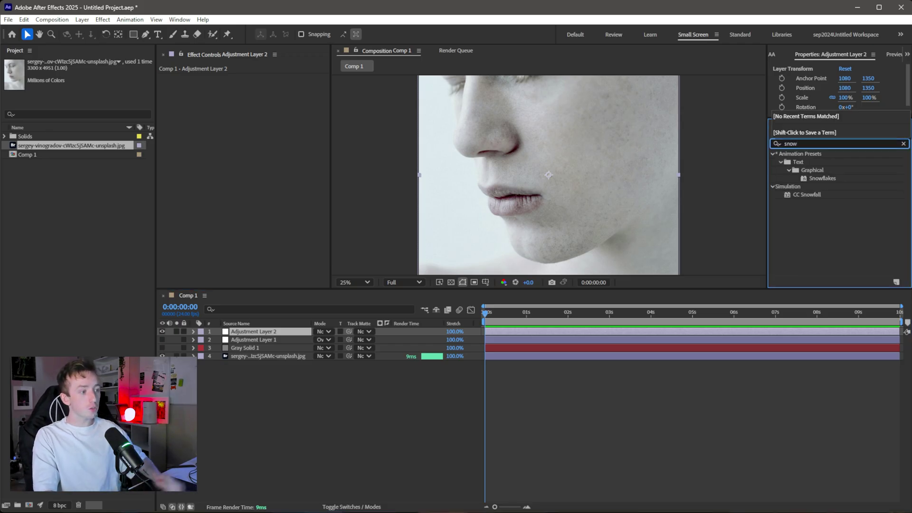
pyautogui.moveTo(811, 195); pyautogui.dragTo(256, 333)
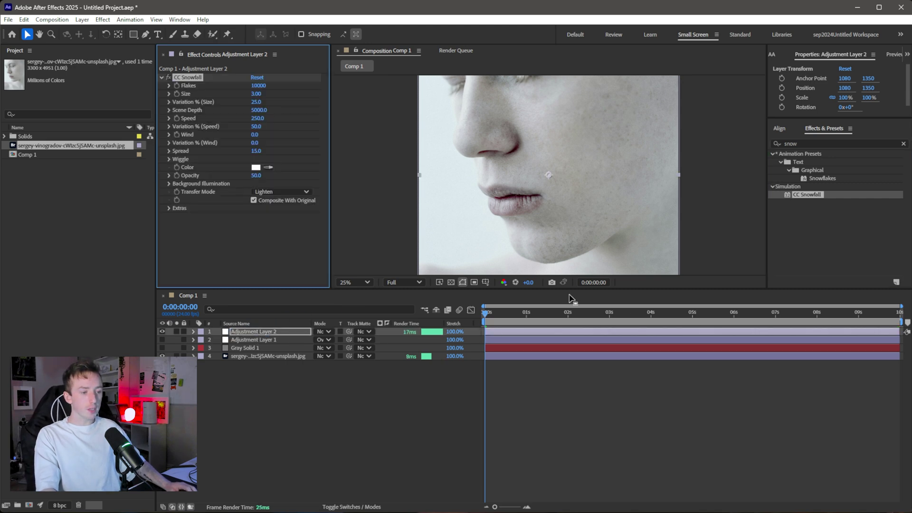
pyautogui.moveTo(572, 290); pyautogui.dragTo(571, 422)
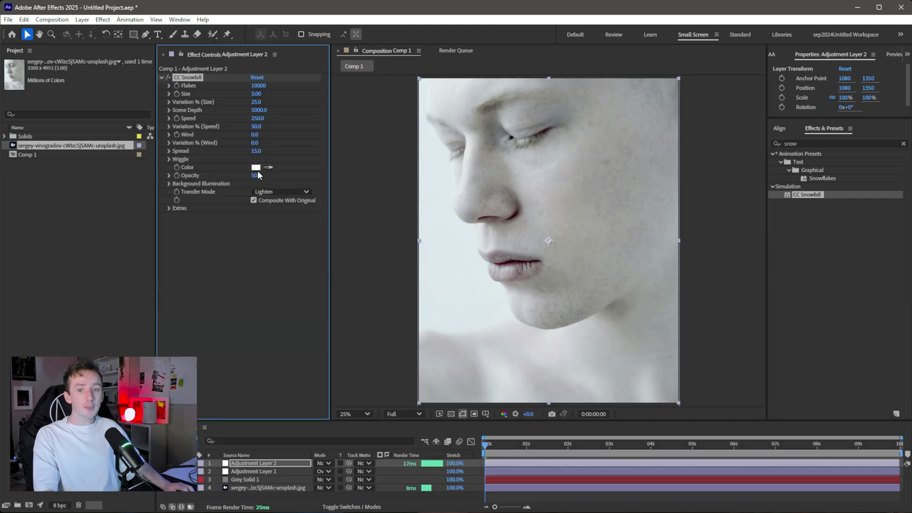
# Step: Set CC Snowfall's Background Illumination influence to 0 and make the flakes opaque, fewer and larger
pyautogui.click(169, 183)
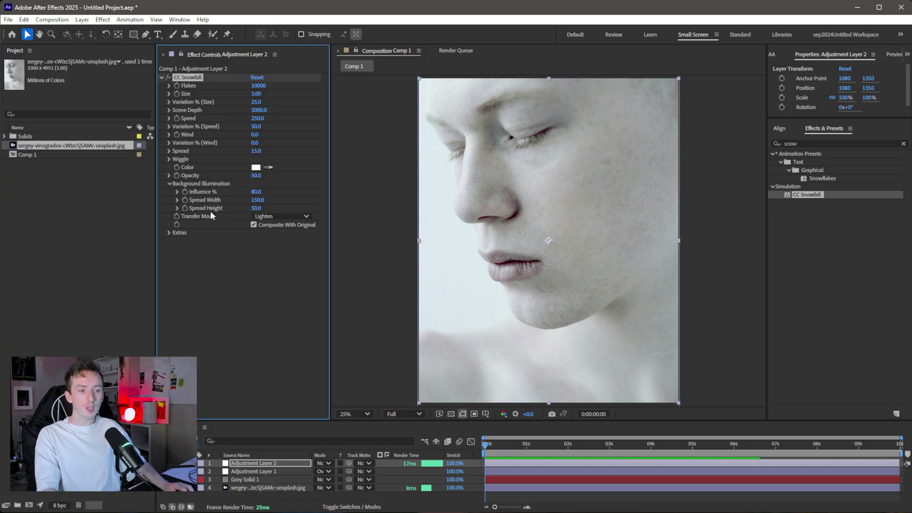
pyautogui.moveTo(256, 192); pyautogui.dragTo(90, 194)
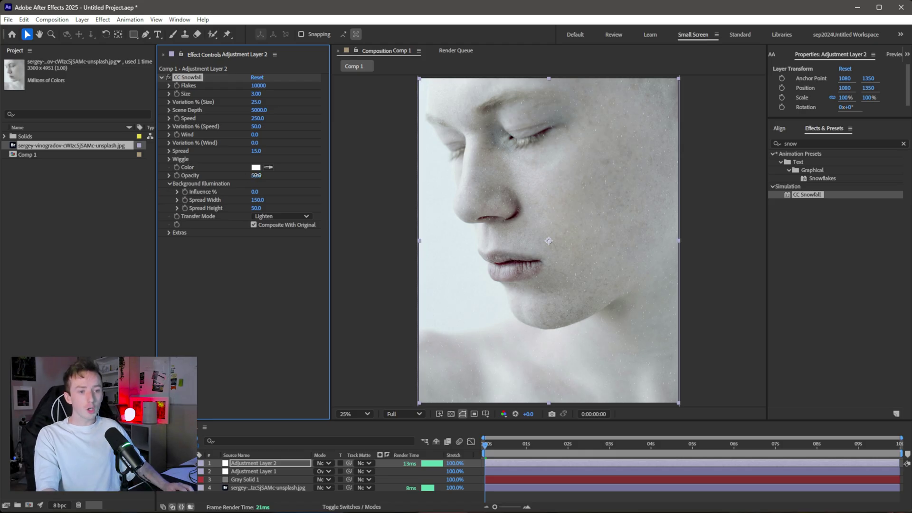
pyautogui.moveTo(256, 175); pyautogui.dragTo(278, 177)
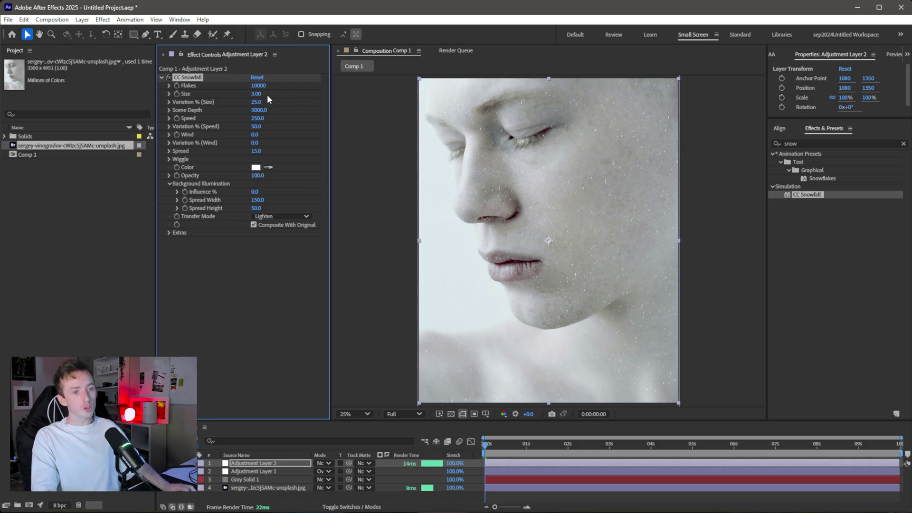
pyautogui.moveTo(260, 86); pyautogui.dragTo(212, 86)
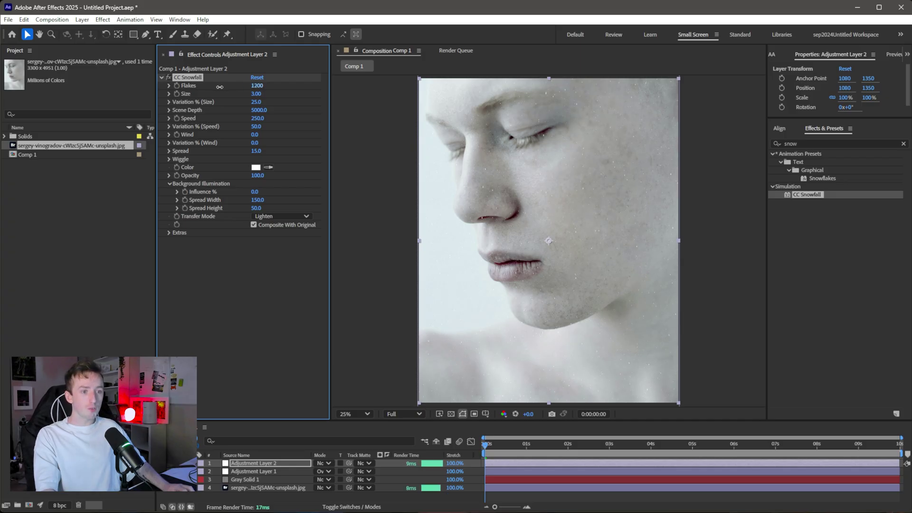
pyautogui.moveTo(292, 97); pyautogui.dragTo(475, 102)
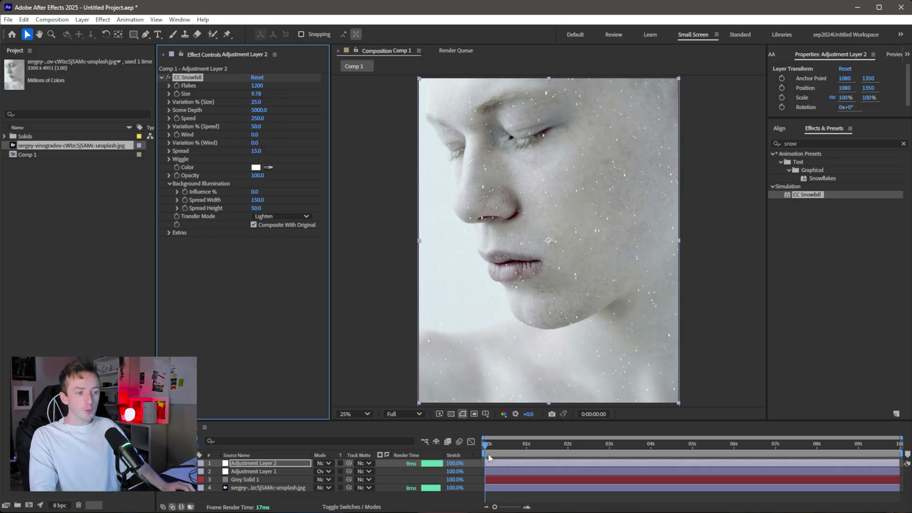
# Step: Slow the falling snow and remove speed variation between flakes, previewing the result
pyautogui.moveTo(486, 460); pyautogui.dragTo(451, 443)
pyautogui.moveTo(257, 118); pyautogui.dragTo(140, 134)
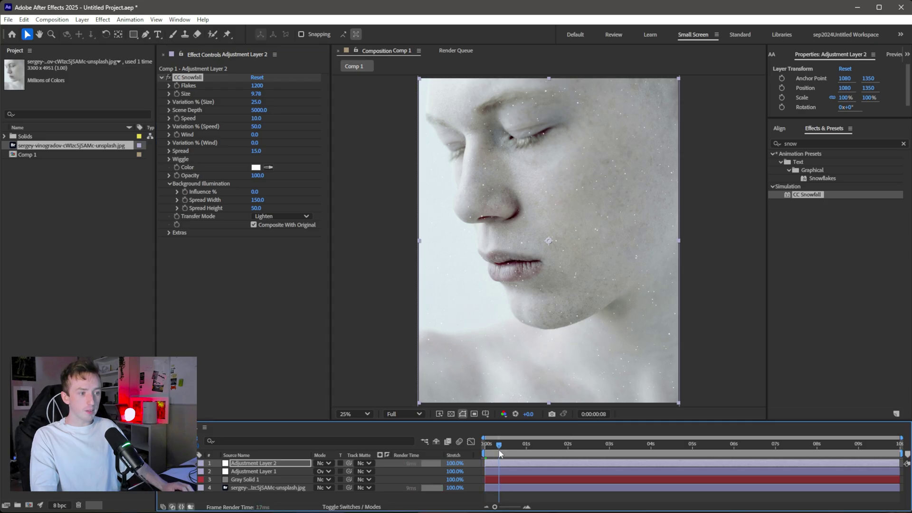
pyautogui.moveTo(499, 450); pyautogui.dragTo(536, 460)
pyautogui.press('space')
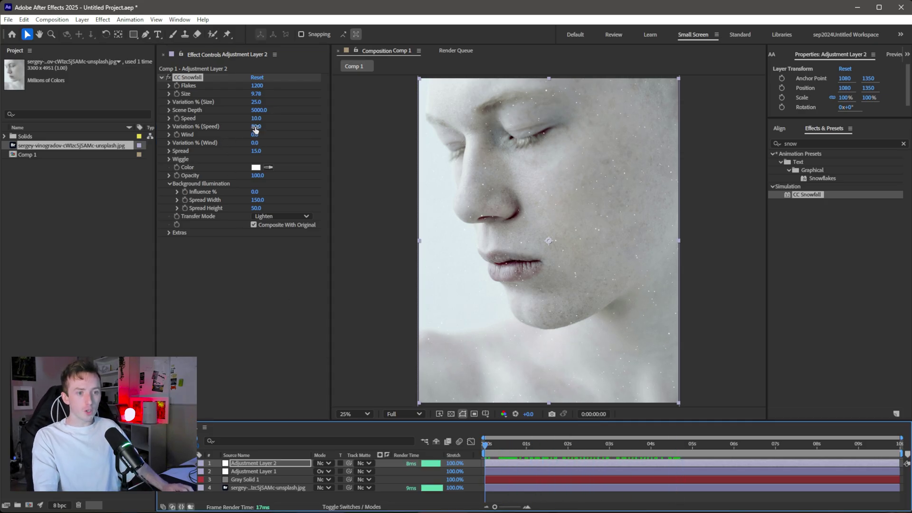
pyautogui.moveTo(255, 129); pyautogui.dragTo(90, 133)
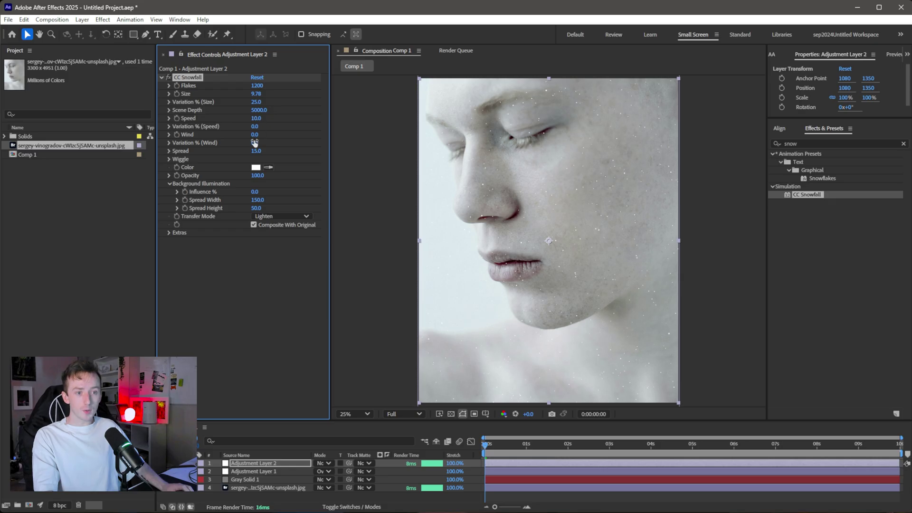
# Step: Set Wiggle Amount and Flake Flatness to 0, Size to 12.66 and Flakes to 400
pyautogui.click(169, 159)
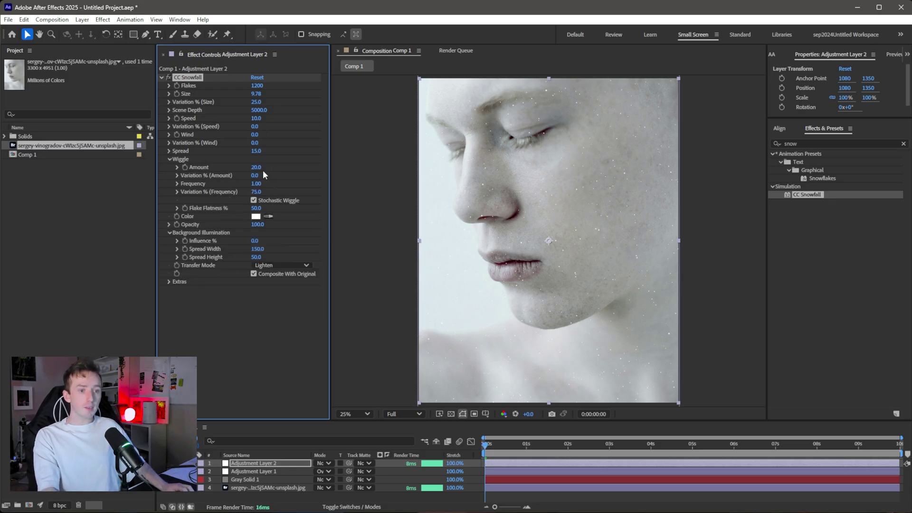
pyautogui.moveTo(257, 167); pyautogui.dragTo(206, 166)
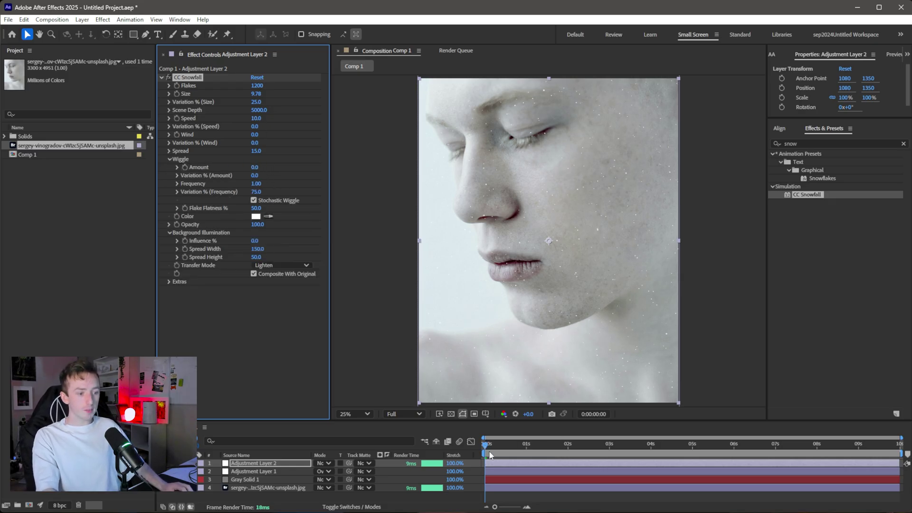
pyautogui.click(519, 461)
pyautogui.press('space')
pyautogui.moveTo(256, 208); pyautogui.dragTo(223, 209)
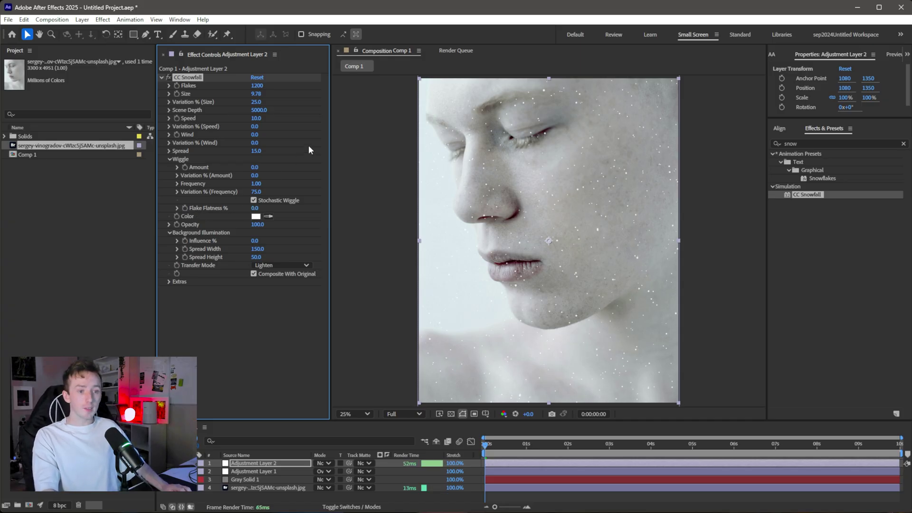
pyautogui.click(698, 468)
pyautogui.press('space')
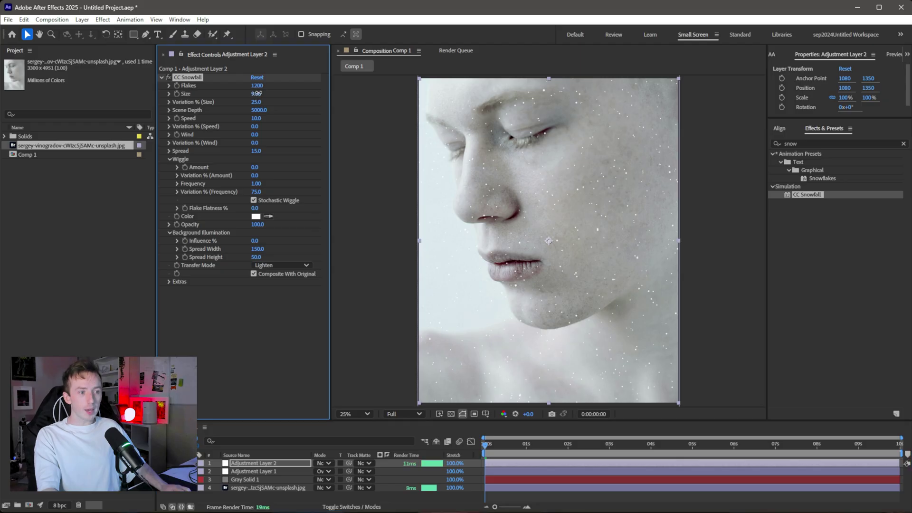
pyautogui.moveTo(256, 94); pyautogui.dragTo(500, 289)
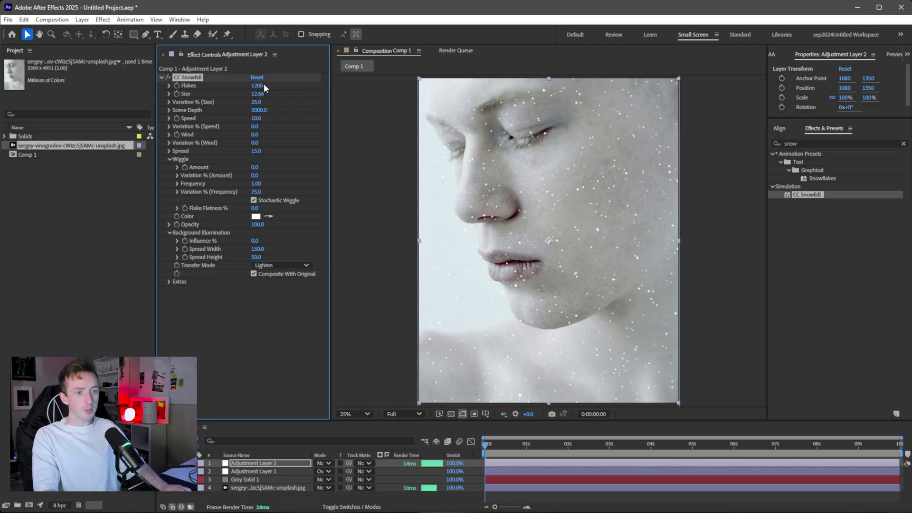
pyautogui.moveTo(267, 87); pyautogui.dragTo(231, 154)
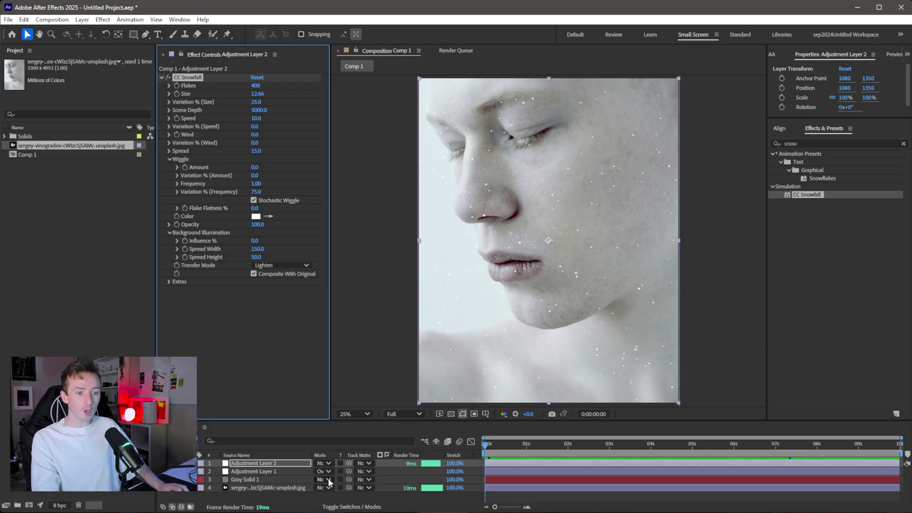
# Step: Create a new black (000000) solid layer
pyautogui.click(237, 479)
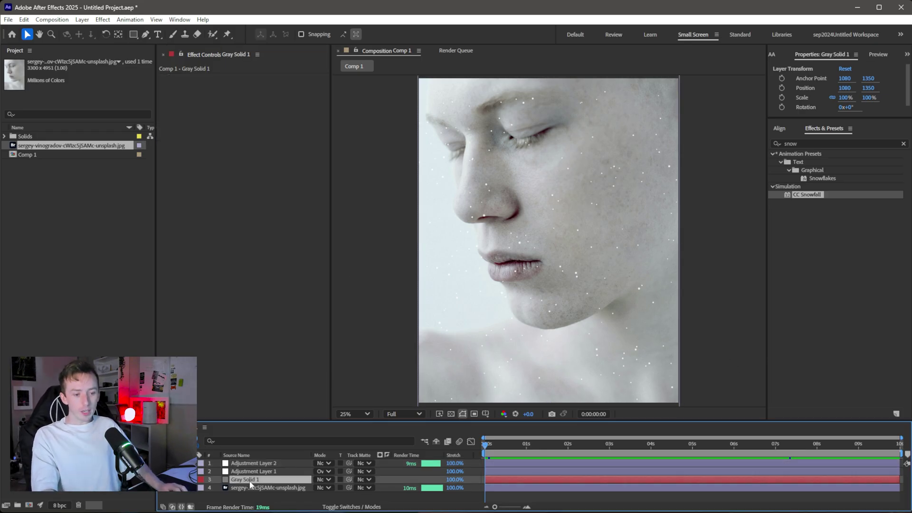
pyautogui.rightClick(319, 495)
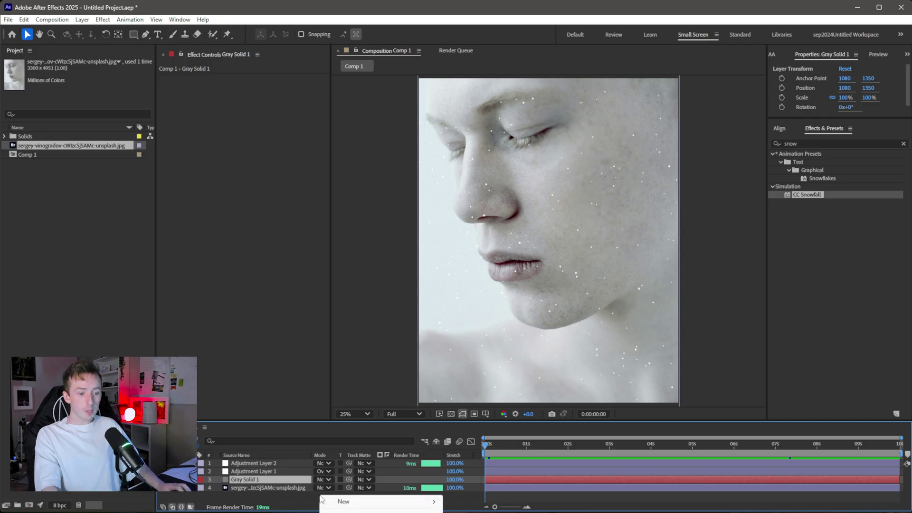
pyautogui.moveTo(397, 504)
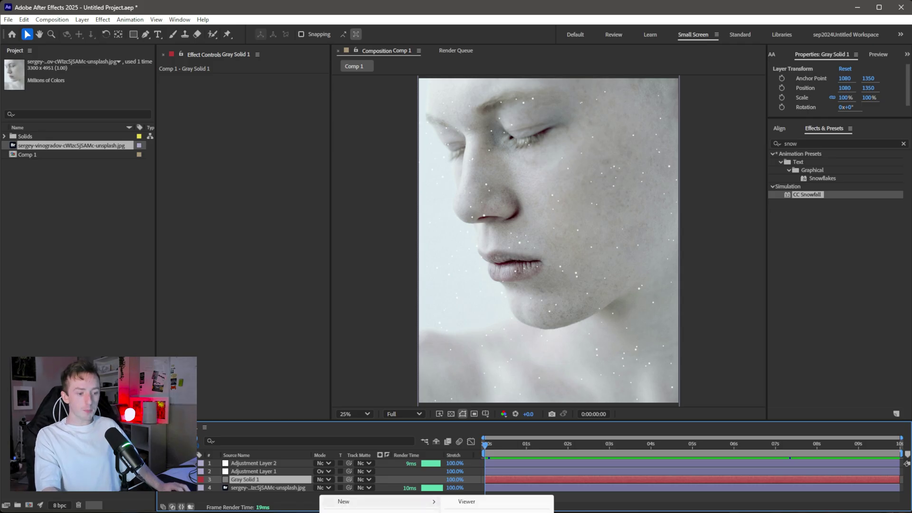
pyautogui.click(467, 512)
pyautogui.click(700, 331)
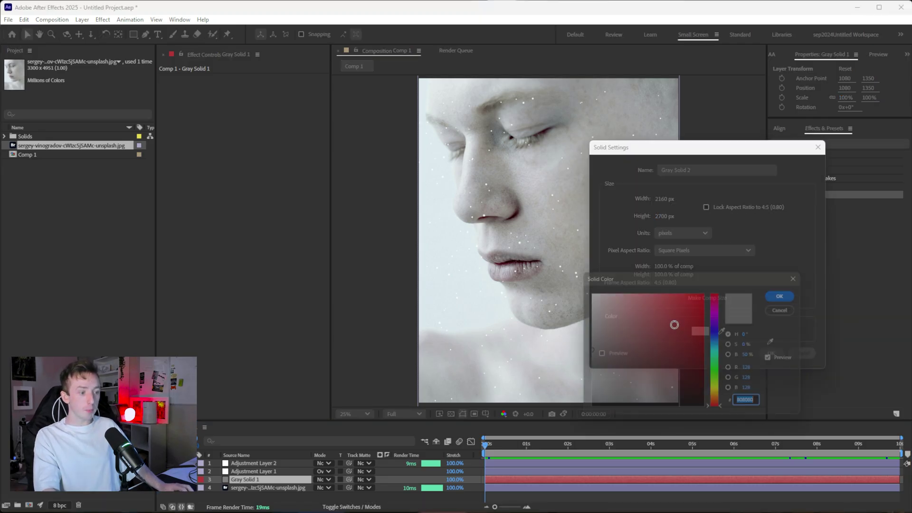
pyautogui.write('000000')
pyautogui.click(789, 291)
pyautogui.click(768, 352)
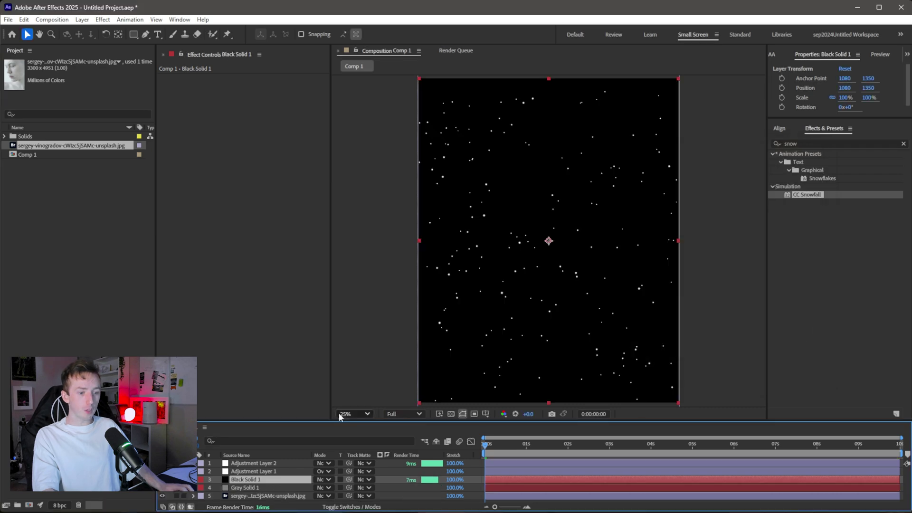
# Step: Move Black Solid 1 directly under Adjustment Layer 2 and select both layers
pyautogui.moveTo(262, 480); pyautogui.dragTo(263, 469)
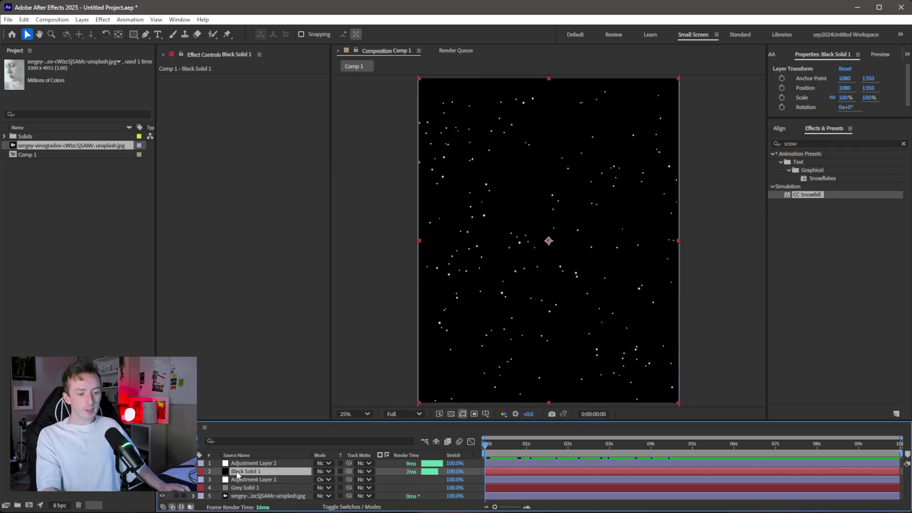
pyautogui.click(254, 464)
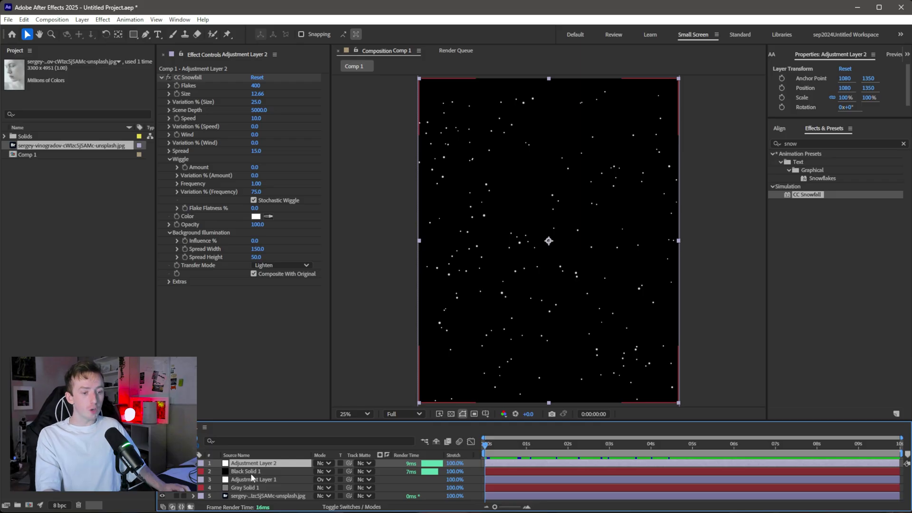
pyautogui.click(252, 472)
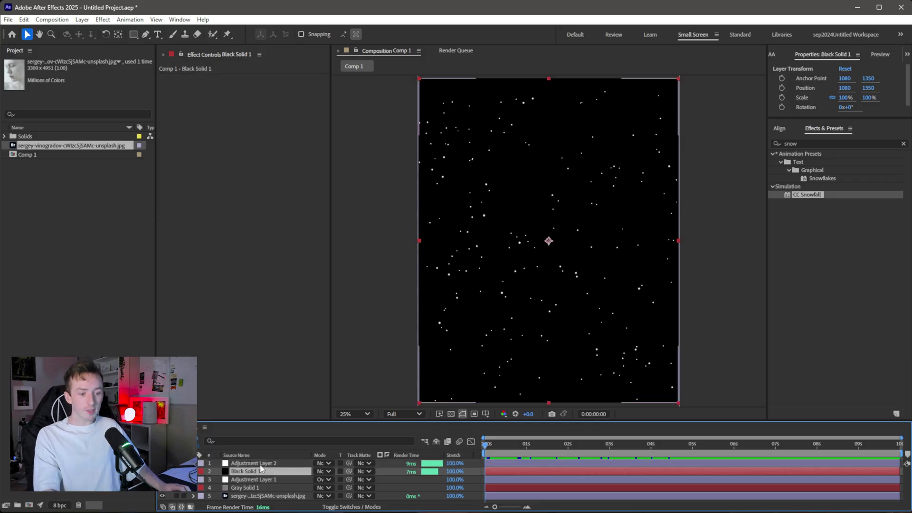
pyautogui.keyDown('shift'); pyautogui.click(255, 467); pyautogui.keyUp('shift')
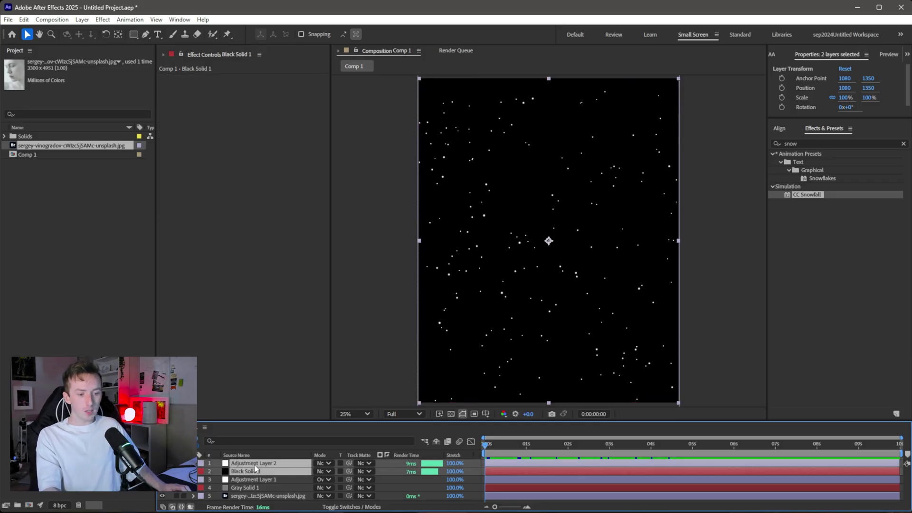
pyautogui.rightClick(289, 463)
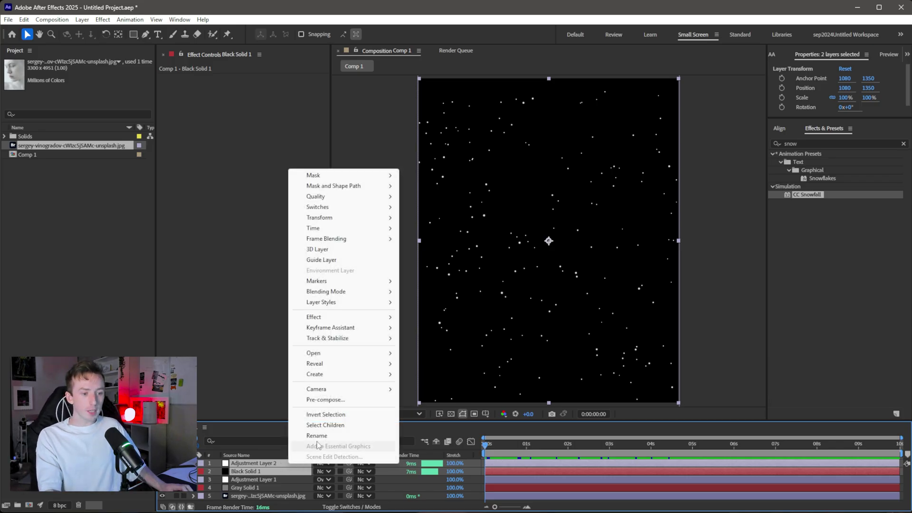
# Step: Pre-compose the two layers as 'snow' and apply a wider, brighter Glow to it
pyautogui.click(325, 400)
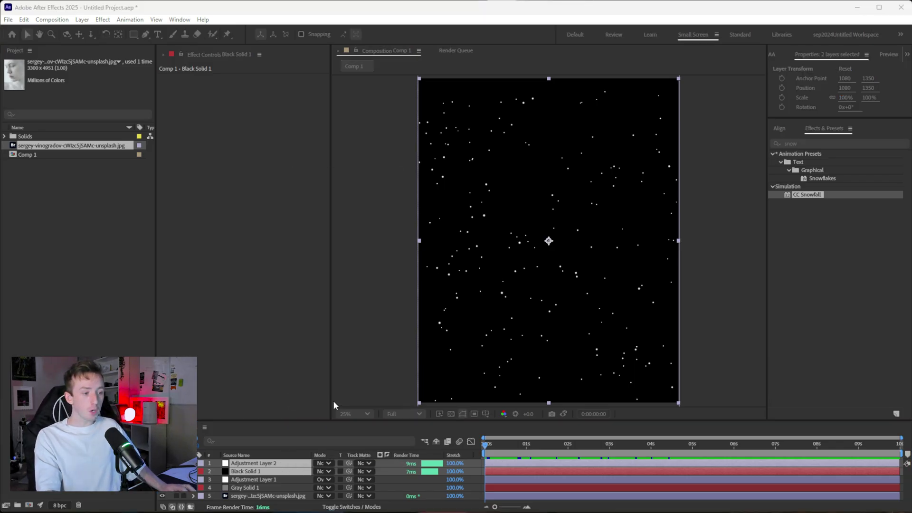
pyautogui.write('snow')
pyautogui.press('Return')
pyautogui.hotkey('ctrl', 'f')
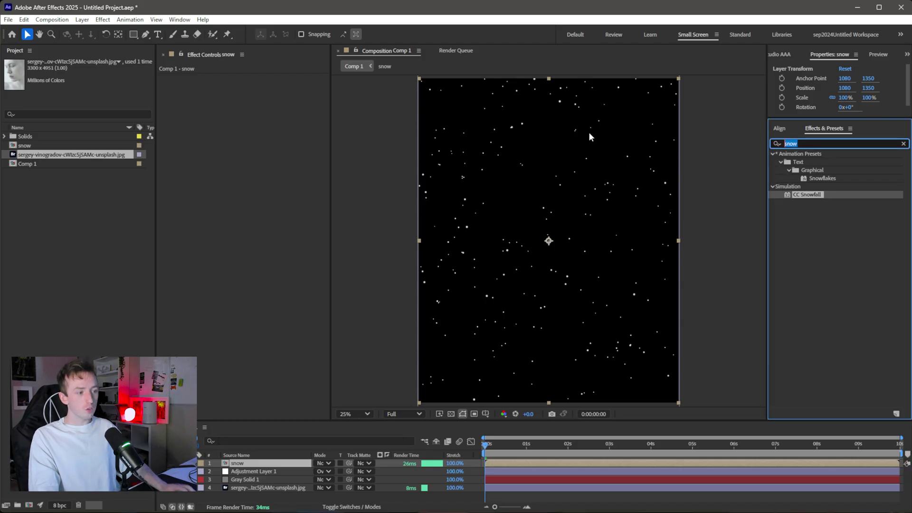
pyautogui.write('glow')
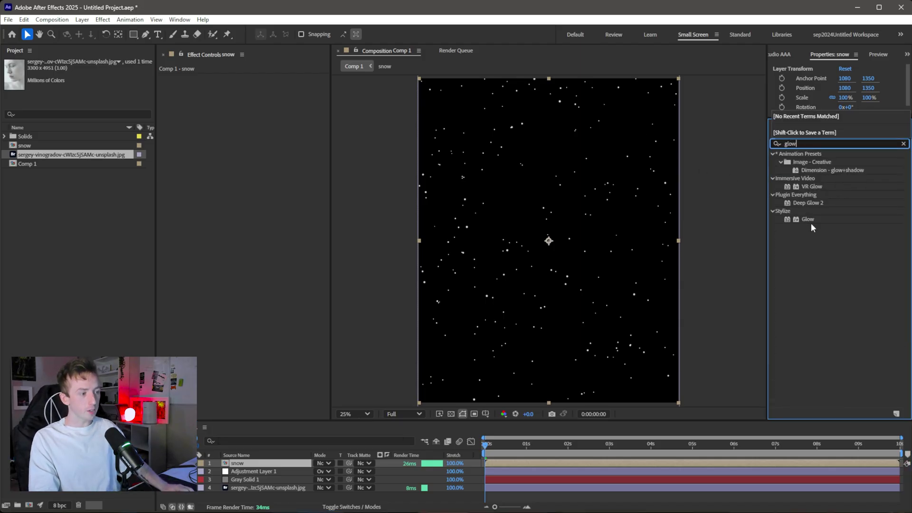
pyautogui.moveTo(808, 219); pyautogui.dragTo(528, 198)
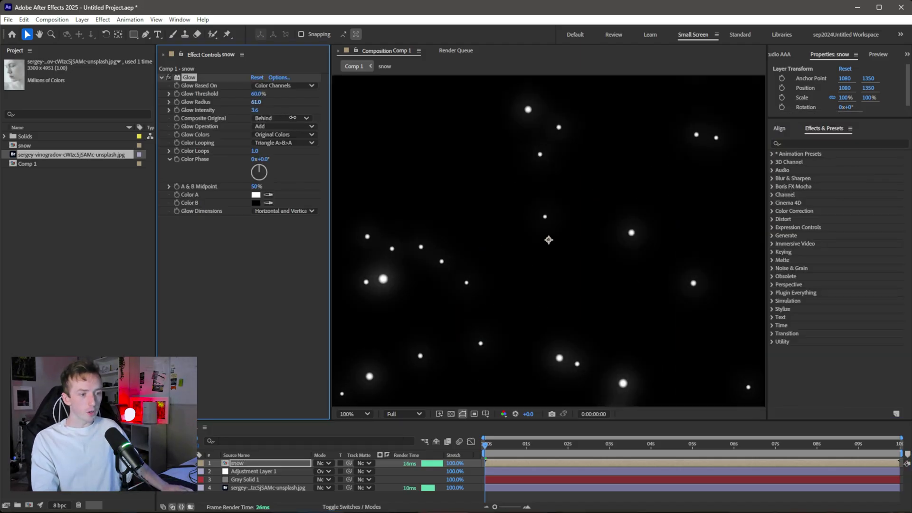
pyautogui.moveTo(257, 102); pyautogui.dragTo(296, 104)
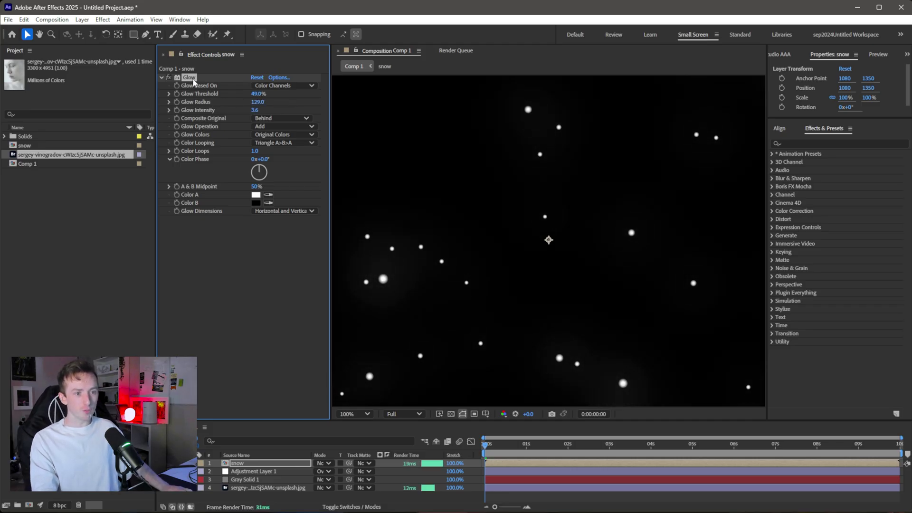
# Step: Duplicate the Glow twice, tightening Glow 2's radius and enlarging Glow 3's radius to 288
pyautogui.hotkey('ctrl', 'd')
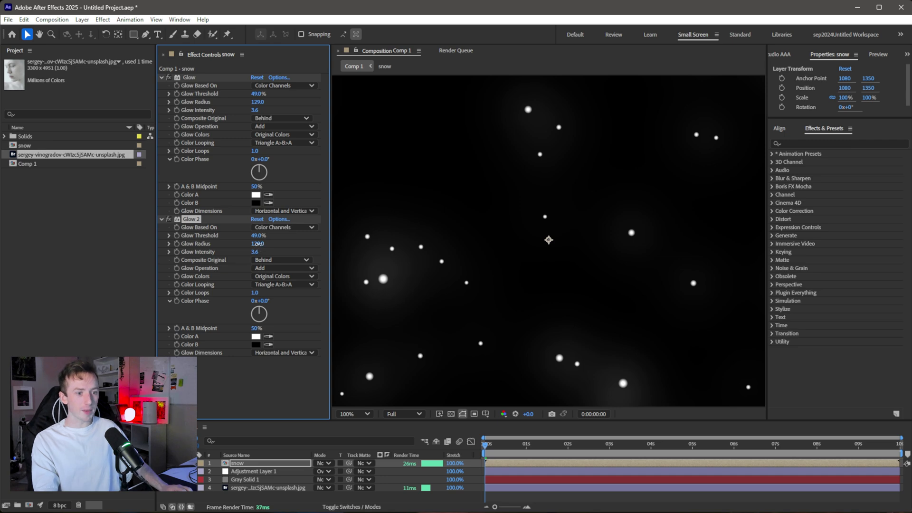
pyautogui.moveTo(257, 243); pyautogui.dragTo(167, 263)
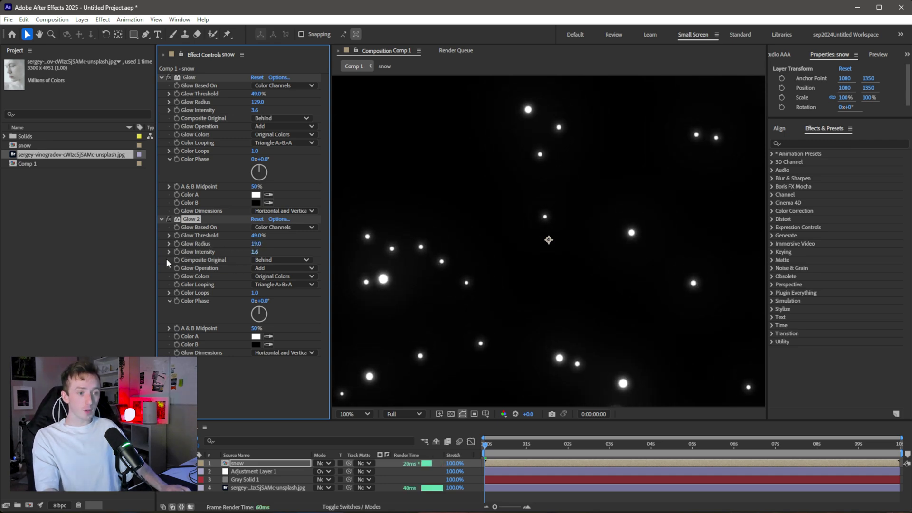
pyautogui.click(187, 74)
pyautogui.hotkey('ctrl', 'd')
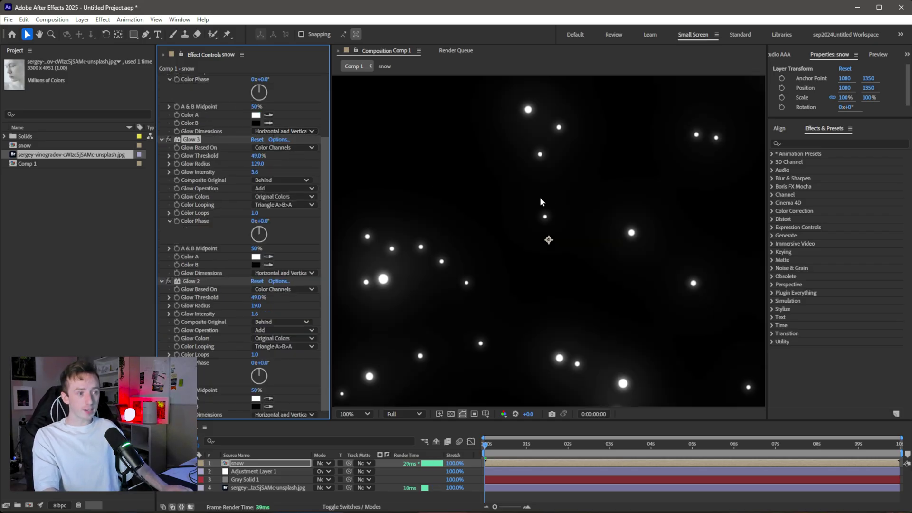
pyautogui.scroll(-4, 546, 202)
pyautogui.moveTo(413, 169); pyautogui.dragTo(769, 313)
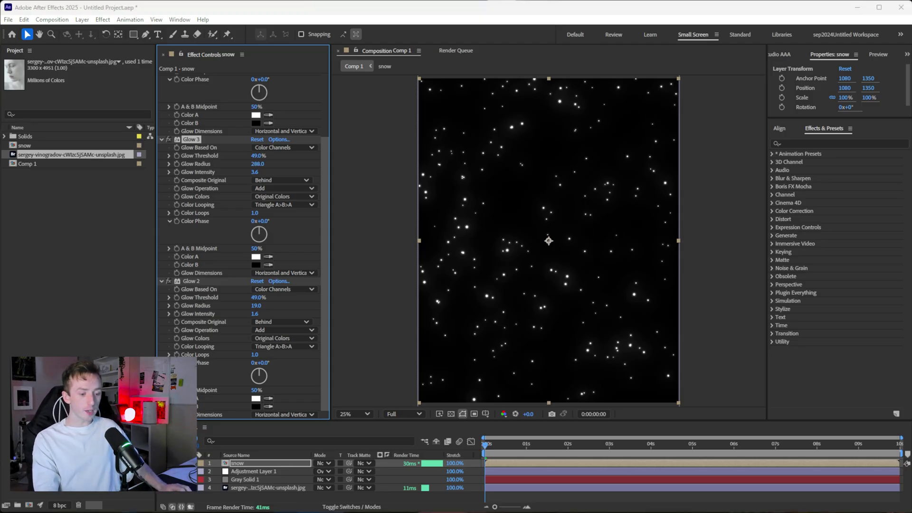
# Step: Switch to Discord and scroll up through the previews-updates channel
pyautogui.hotkey('alt', 'Tab')
pyautogui.scroll(6, 435, 209)
pyautogui.scroll(15, 434, 209)
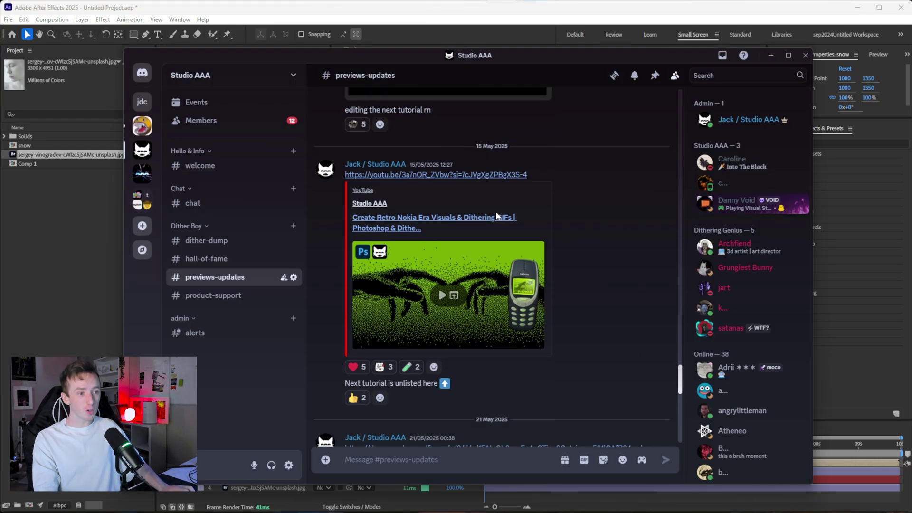
pyautogui.scroll(5, 533, 223)
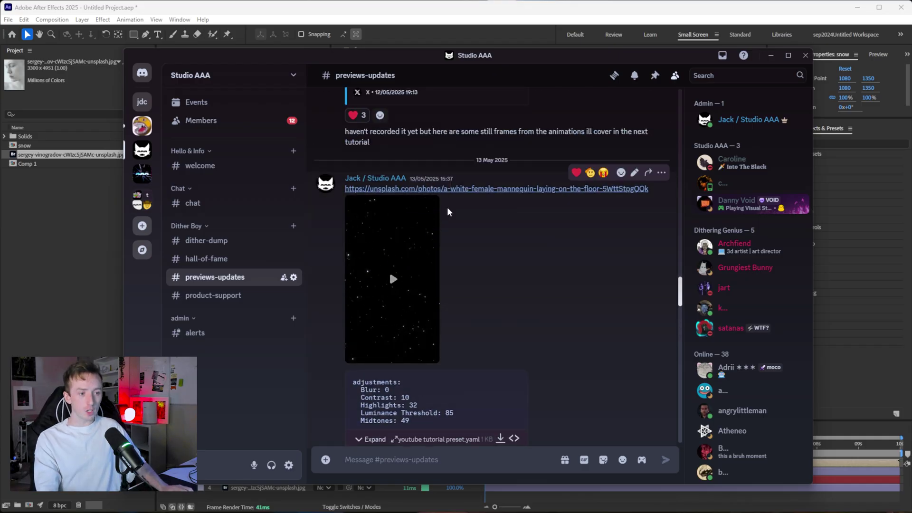
pyautogui.click(803, 56)
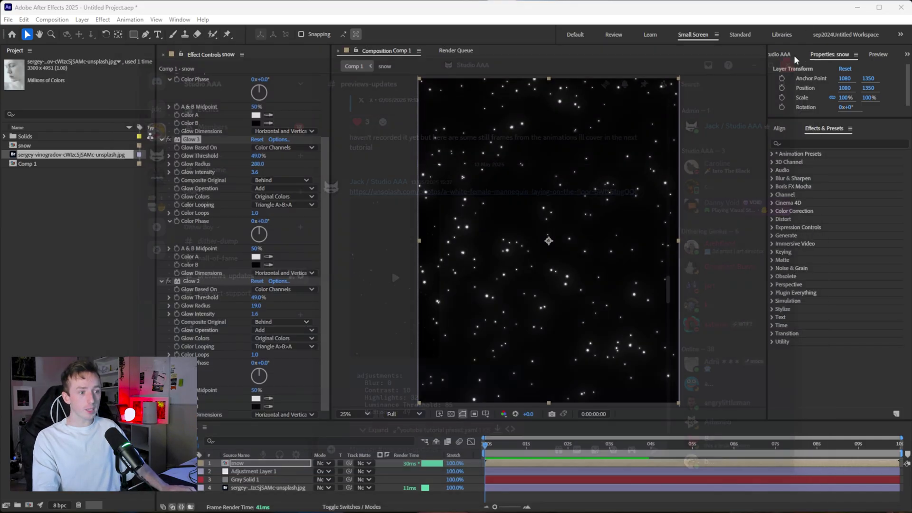
pyautogui.click(327, 464)
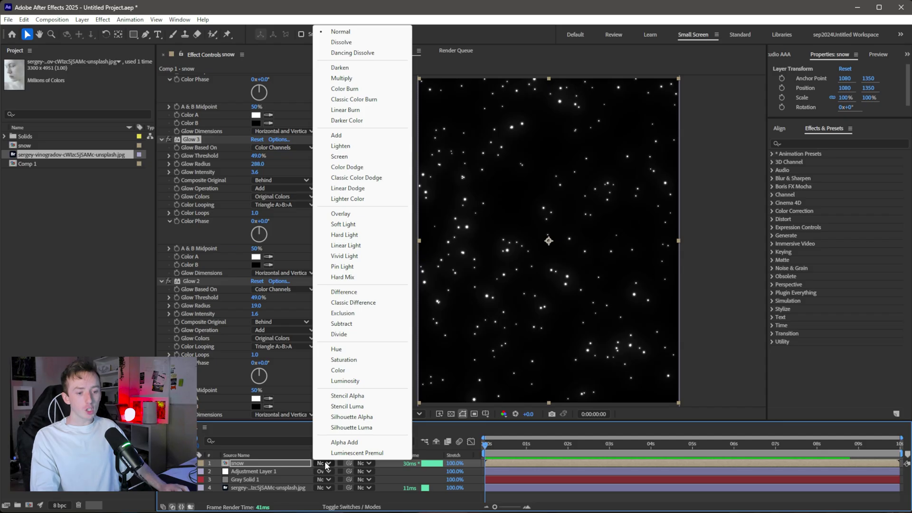
pyautogui.click(360, 155)
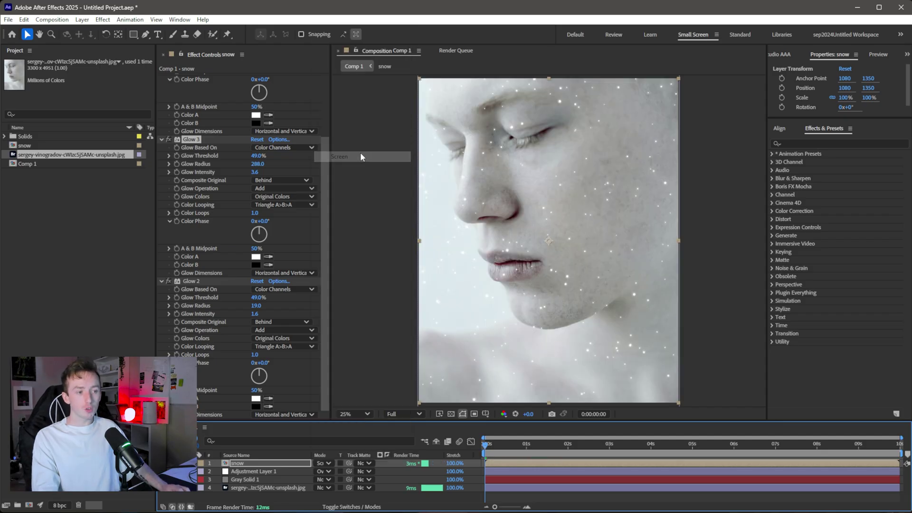
pyautogui.press('space')
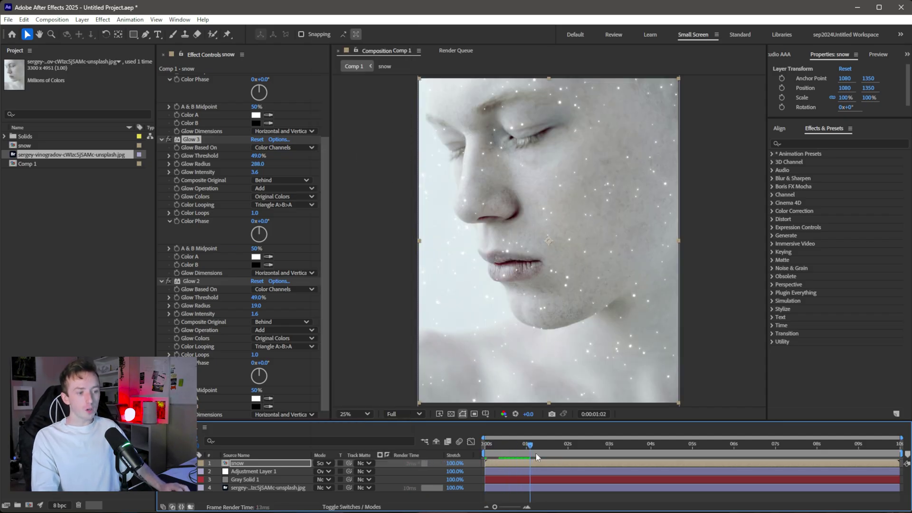
pyautogui.moveTo(613, 444); pyautogui.dragTo(537, 443)
pyautogui.press('space')
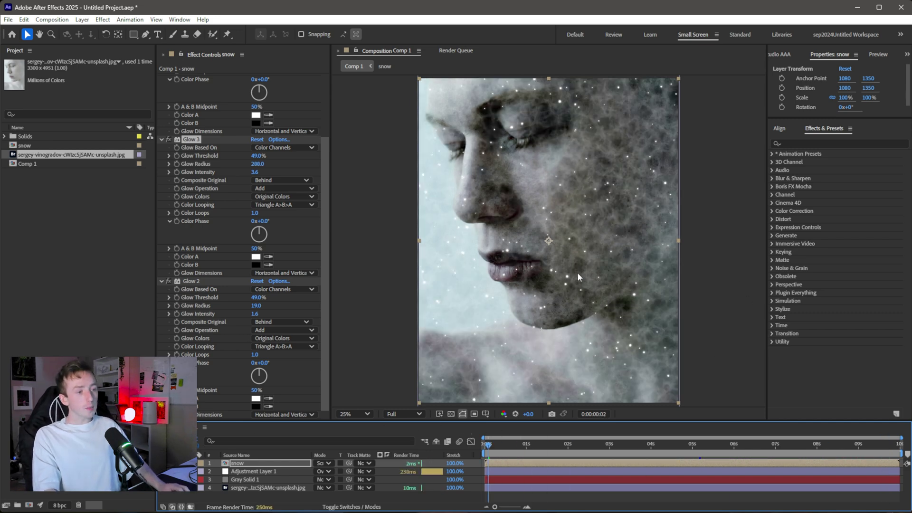
pyautogui.press('Home')
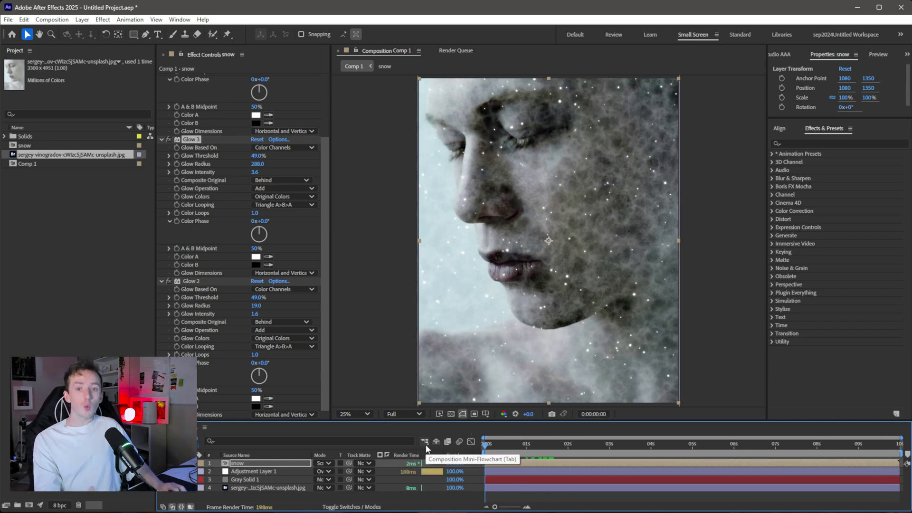
# Step: Raise Adjustment Layer 1's Turbulent Noise Brightness to 7.0 and set Fractal Type to Basic
pyautogui.click(257, 472)
pyautogui.moveTo(259, 118); pyautogui.dragTo(281, 118)
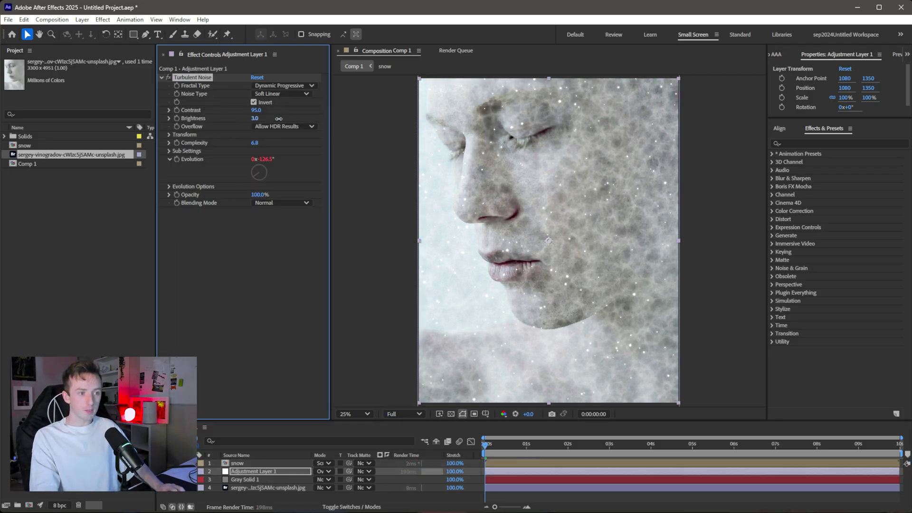
pyautogui.click(281, 86)
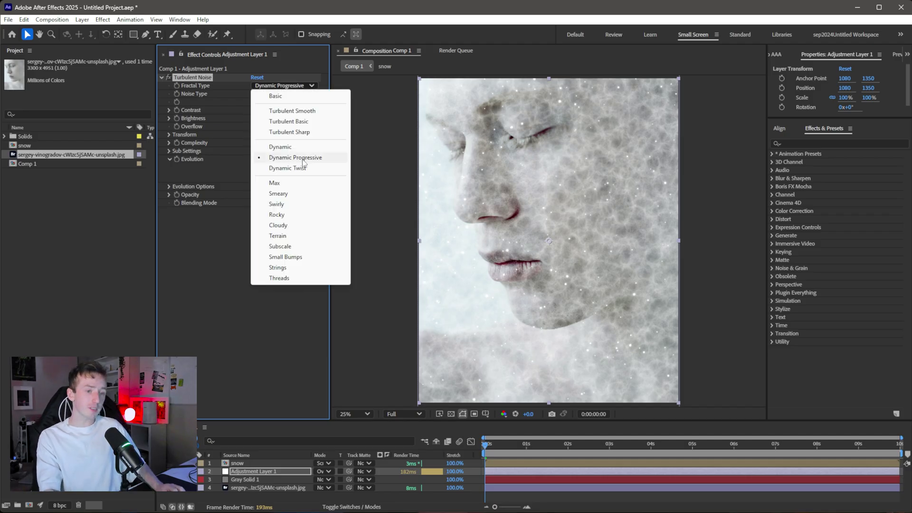
pyautogui.click(290, 96)
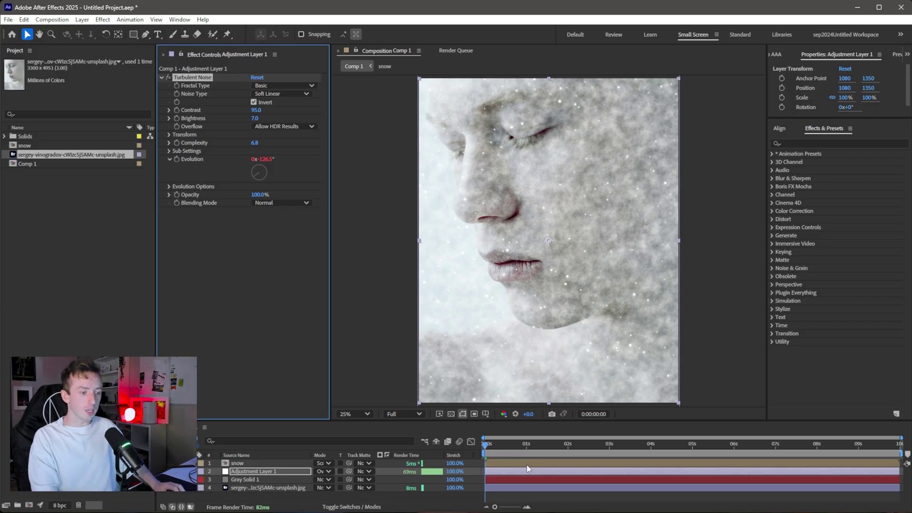
pyautogui.moveTo(528, 449); pyautogui.dragTo(551, 450)
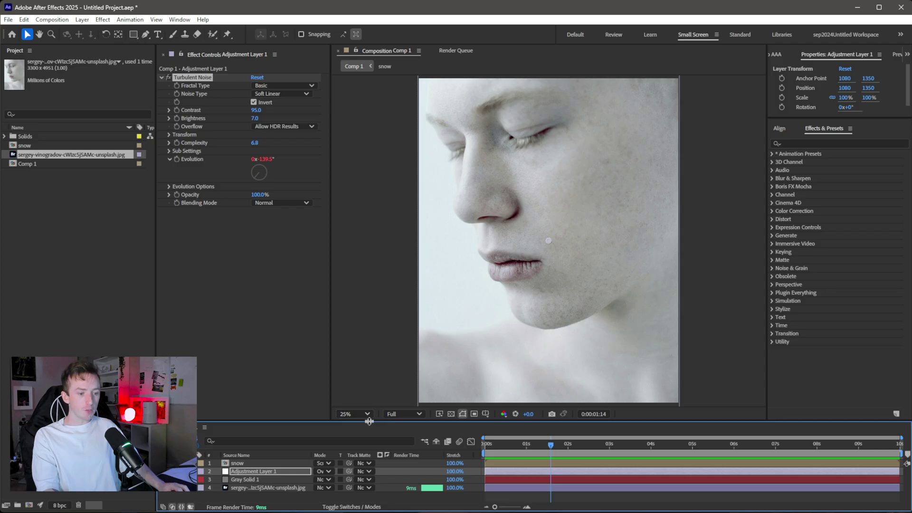
pyautogui.moveTo(369, 422); pyautogui.dragTo(369, 307)
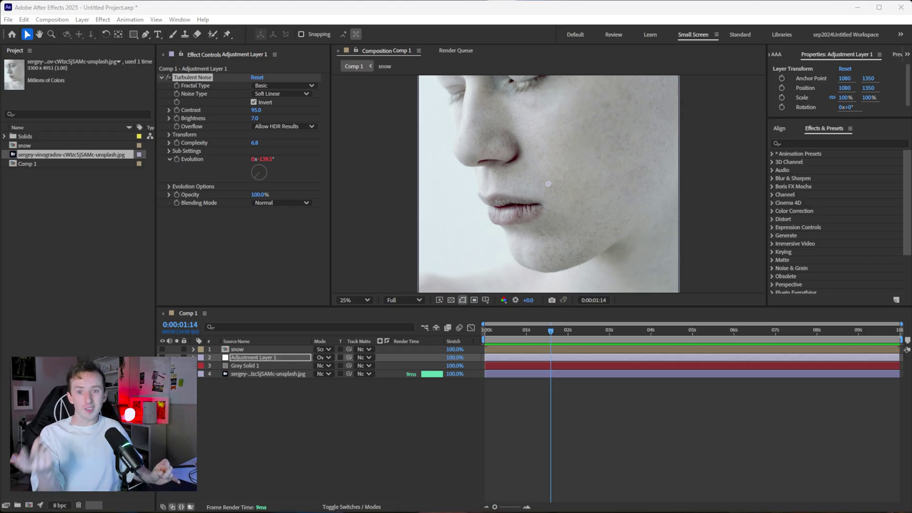
# Step: Send Comp 1 to the Adobe Media Encoder queue as an H.264 Match Source - High export
pyautogui.click(52, 19)
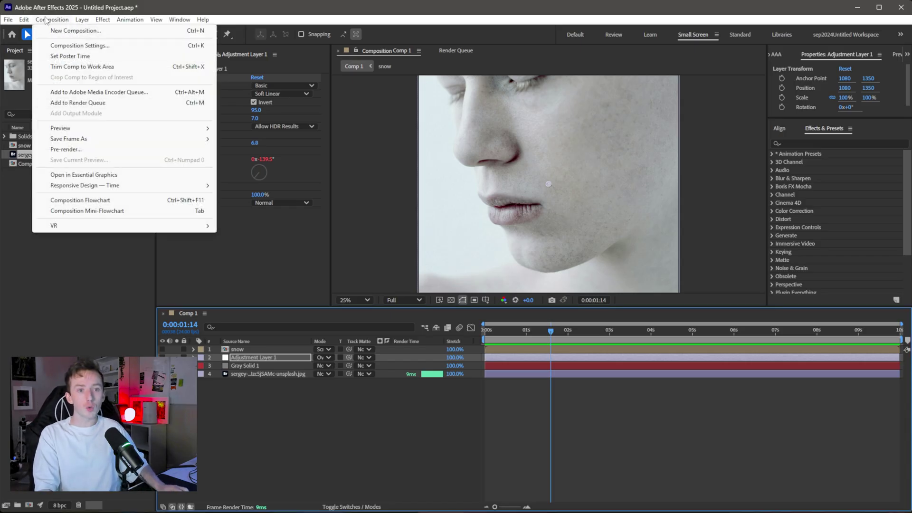
pyautogui.click(105, 94)
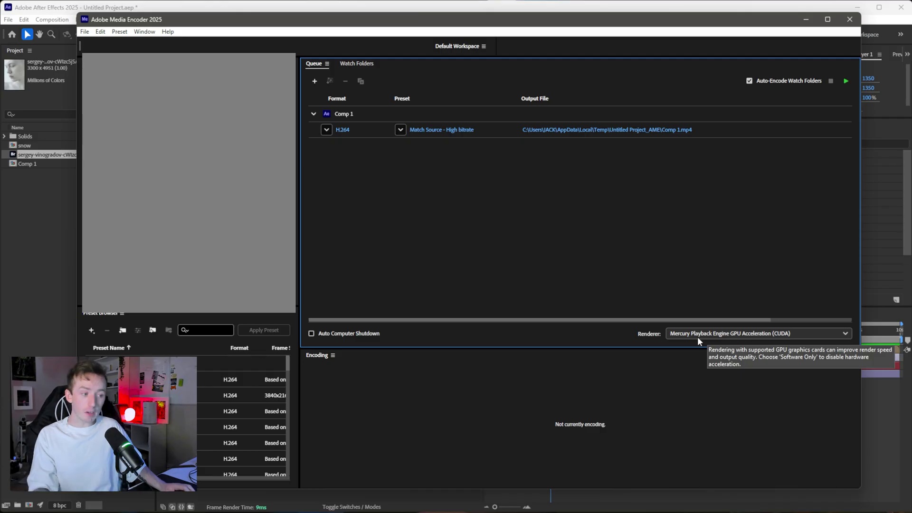
# Step: Check the Renderer list and keep Mercury Playback Engine GPU Acceleration (CUDA)
pyautogui.click(683, 336)
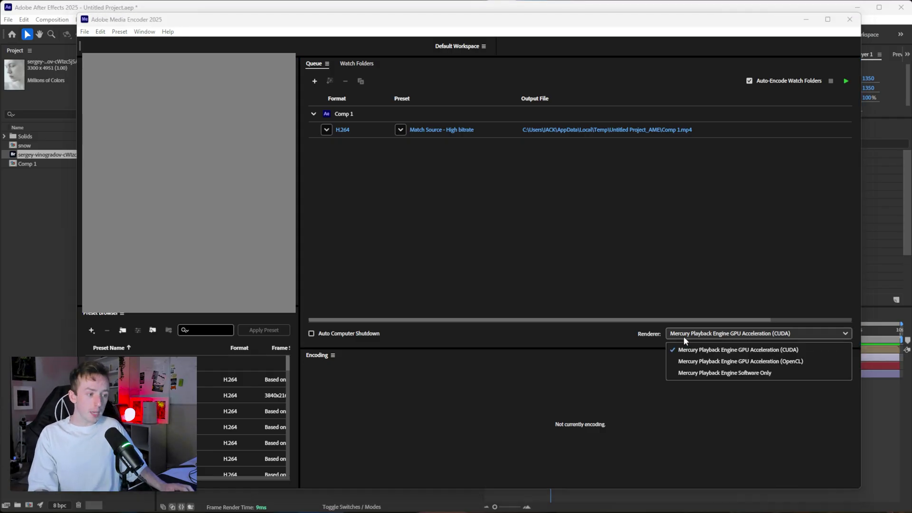
pyautogui.click(800, 352)
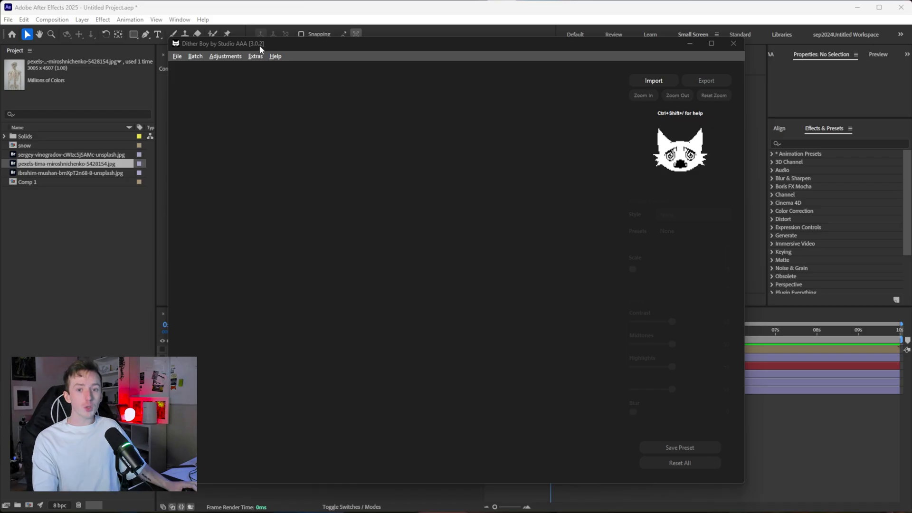
# Step: Import 1 face.mp4 from the june dither dump folder into Dither Boy
pyautogui.click(178, 56)
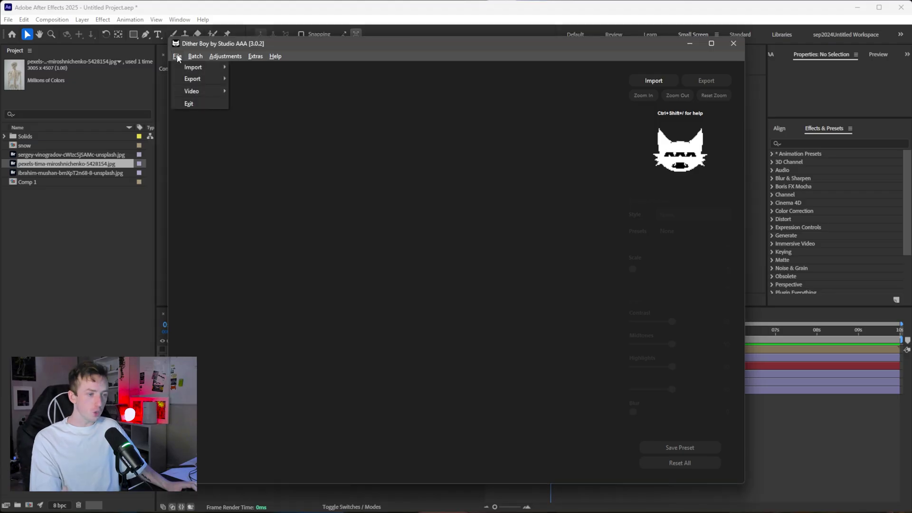
pyautogui.moveTo(200, 92)
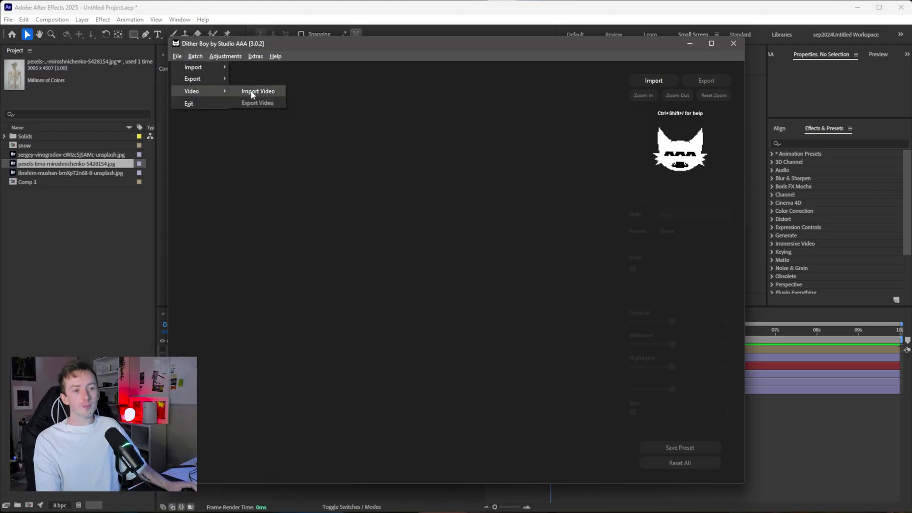
pyautogui.click(264, 93)
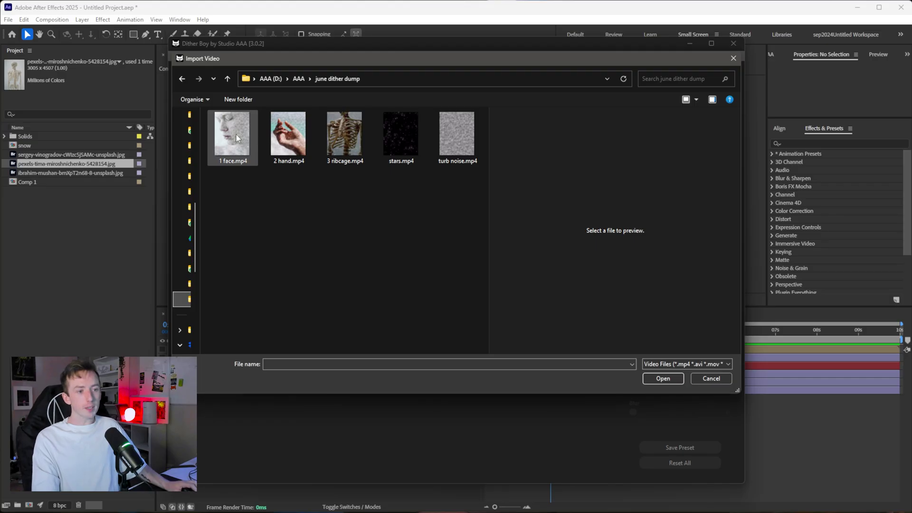
pyautogui.click(236, 137)
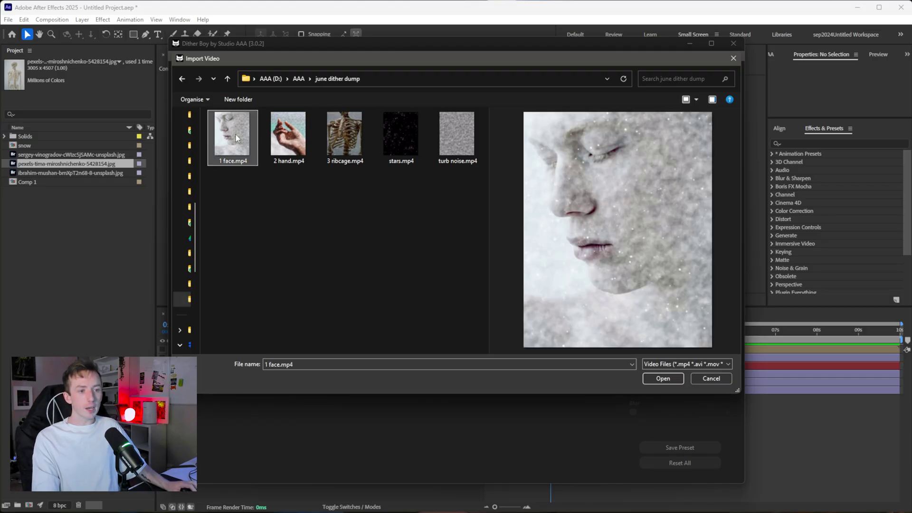
pyautogui.click(663, 379)
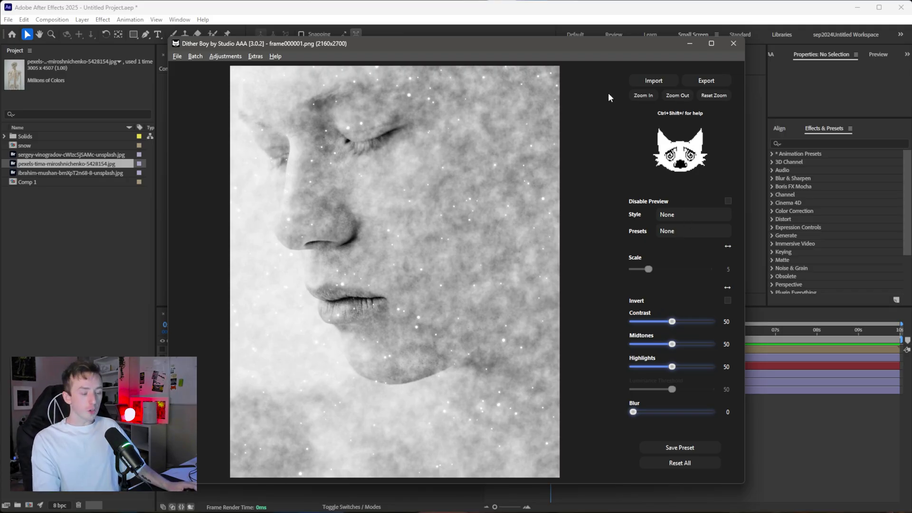
# Step: Maximize the Dither Boy window and zoom the preview into the eye area
pyautogui.moveTo(169, 39); pyautogui.dragTo(4, 5)
pyautogui.moveTo(742, 480); pyautogui.dragTo(900, 507)
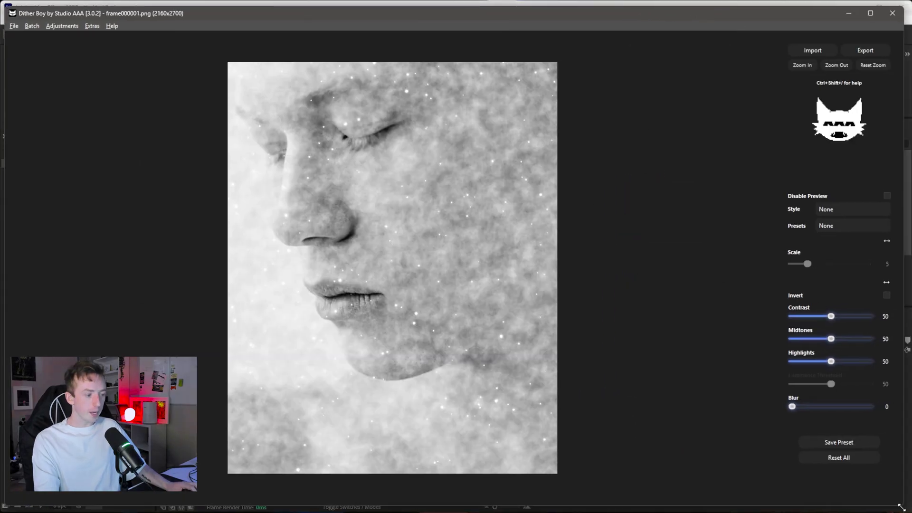
pyautogui.click(798, 67)
pyautogui.click(795, 66)
pyautogui.moveTo(605, 146); pyautogui.dragTo(590, 271)
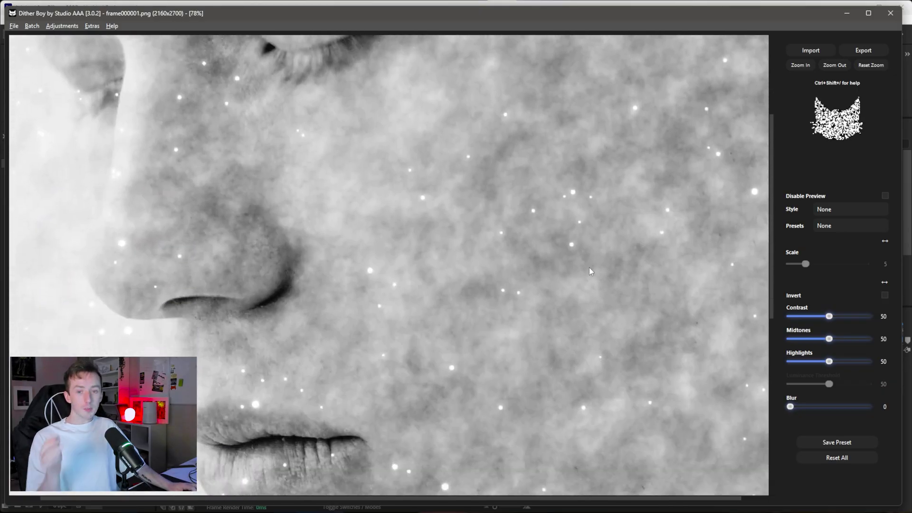
# Step: Set the dither style to Bayer-Void and fit the whole image in the preview
pyautogui.click(846, 208)
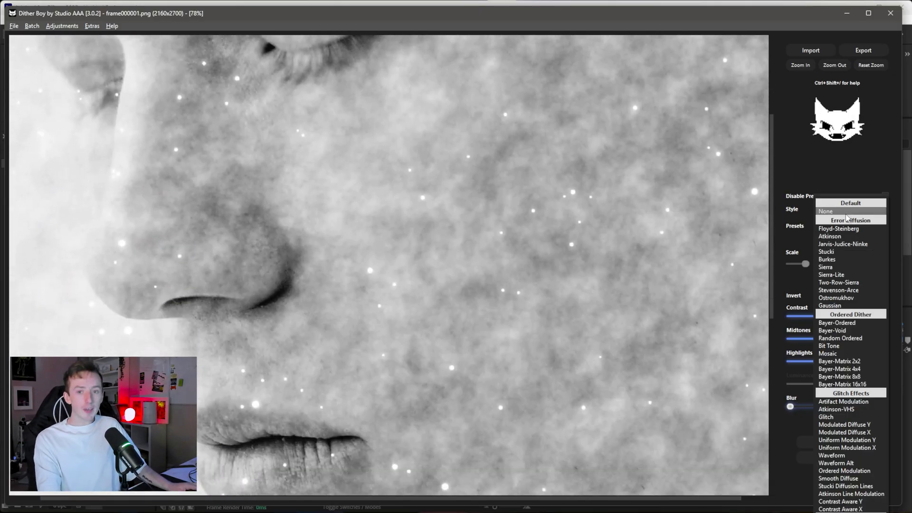
pyautogui.click(860, 321)
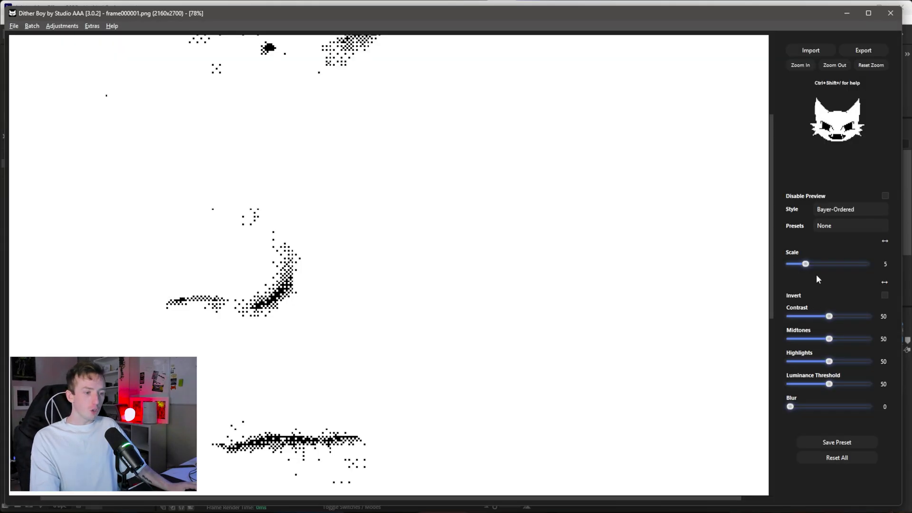
pyautogui.click(848, 209)
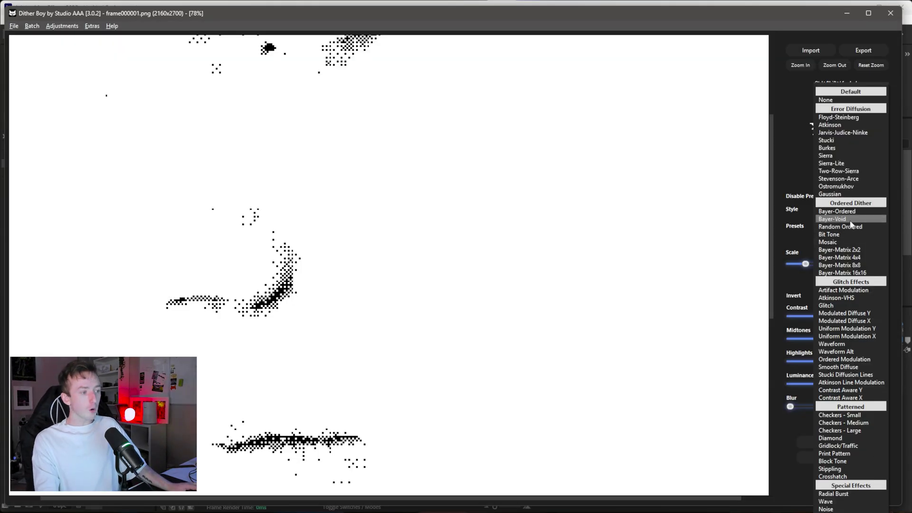
pyautogui.click(851, 220)
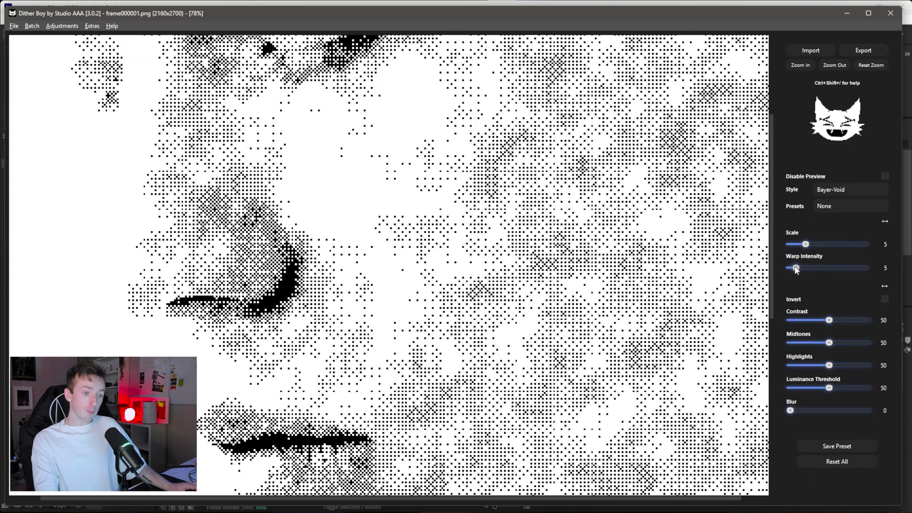
pyautogui.click(835, 65)
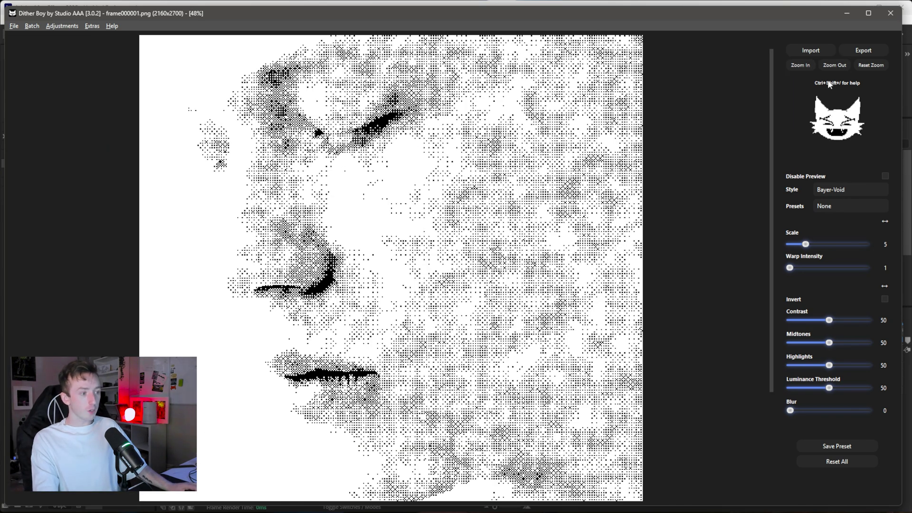
pyautogui.click(801, 66)
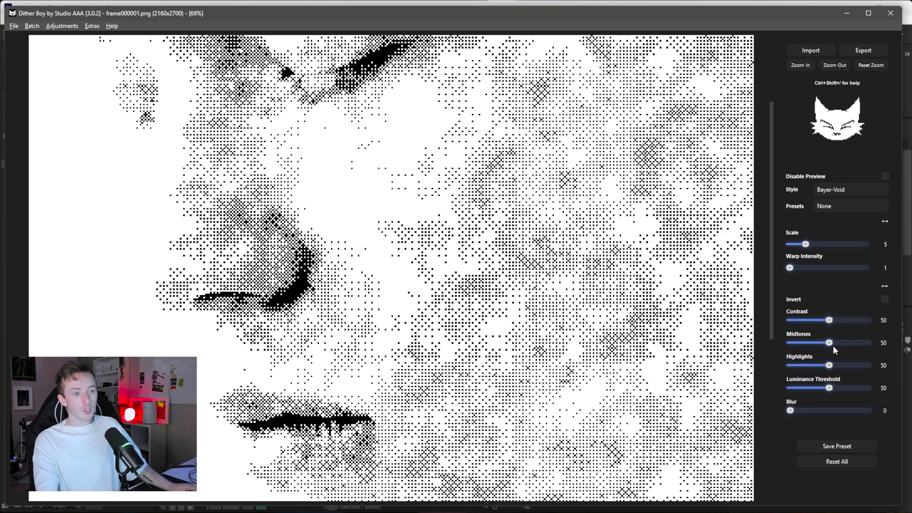
pyautogui.hotkey('ctrl', '0')
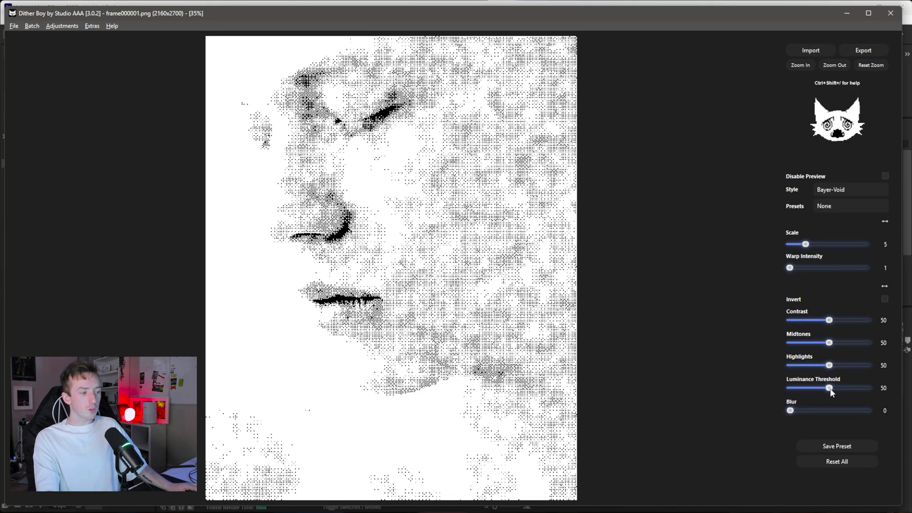
# Step: Tune Luminance Threshold to 75 and dot Scale to 7, inspecting the dithered face
pyautogui.moveTo(831, 391); pyautogui.dragTo(857, 387)
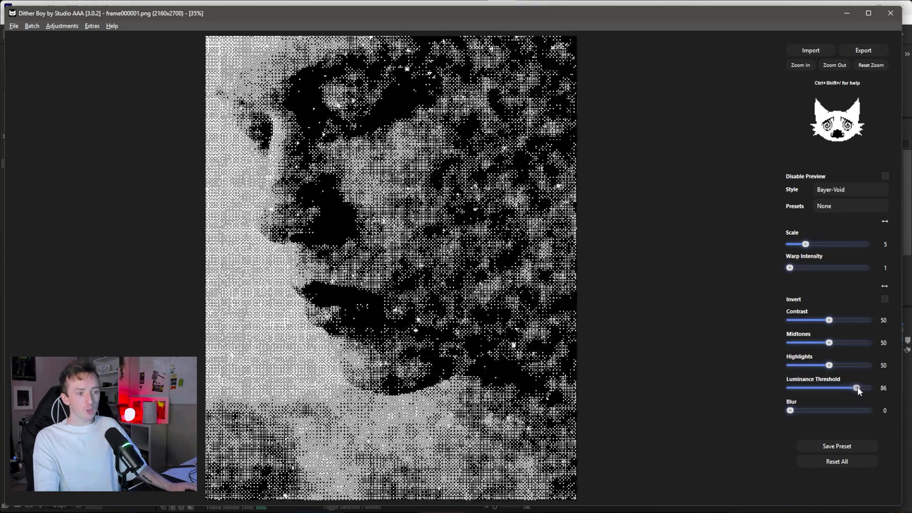
pyautogui.click(807, 64)
pyautogui.click(807, 65)
pyautogui.moveTo(477, 230); pyautogui.dragTo(490, 223)
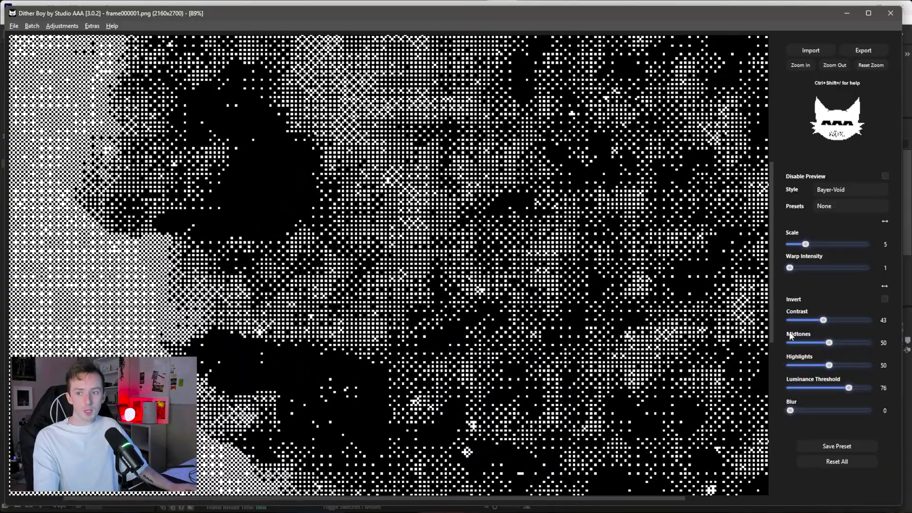
pyautogui.moveTo(849, 388)
pyautogui.mouseDown()
pyautogui.moveTo(838, 390)
pyautogui.moveTo(848, 390)
pyautogui.mouseUp()
pyautogui.scroll(-3, 613, 186)
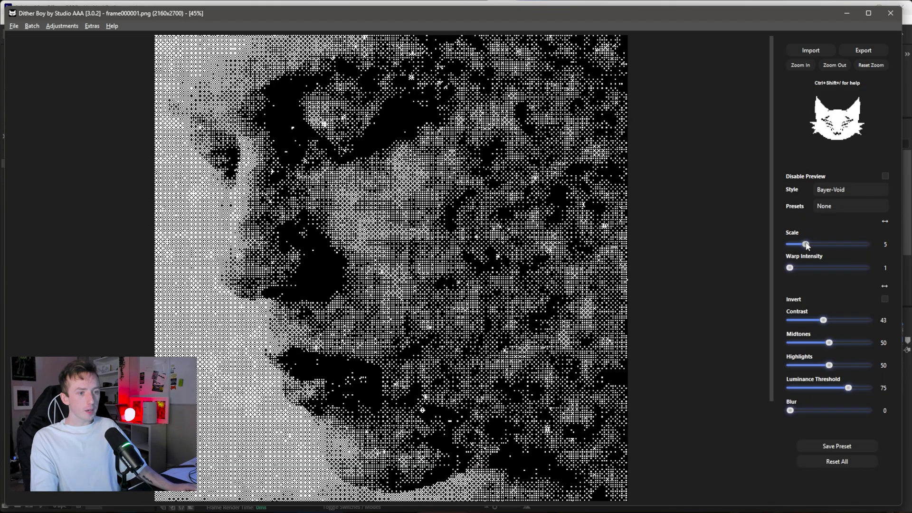
pyautogui.moveTo(806, 245)
pyautogui.mouseDown()
pyautogui.moveTo(825, 247)
pyautogui.moveTo(816, 248)
pyautogui.mouseUp()
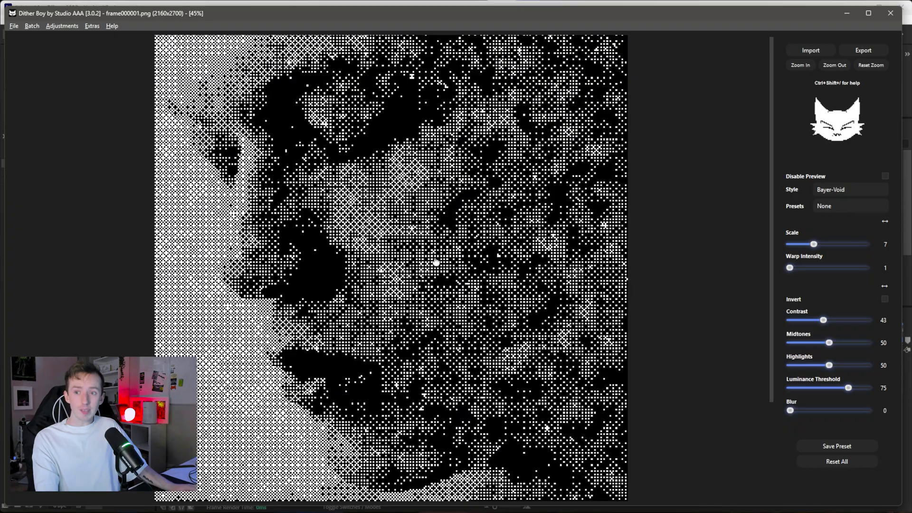
pyautogui.scroll(2, 472, 152)
pyautogui.moveTo(472, 152); pyautogui.dragTo(494, 462)
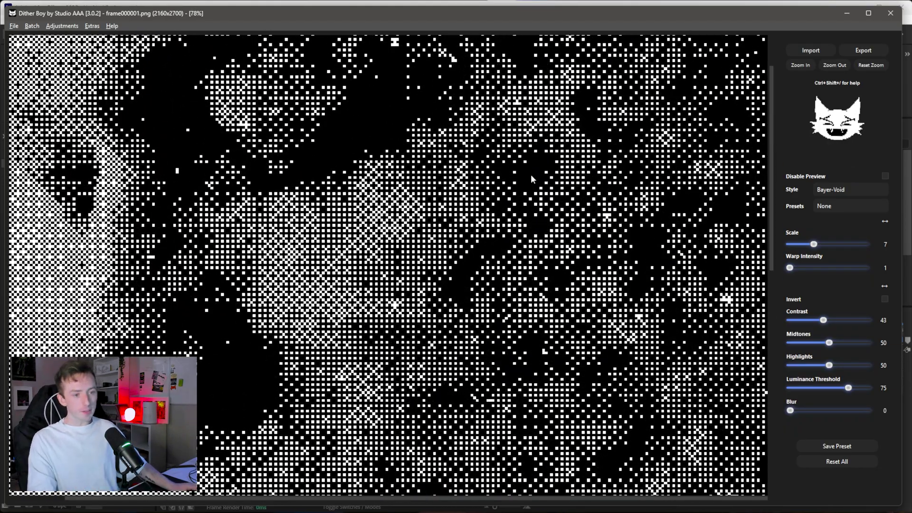
pyautogui.click(835, 65)
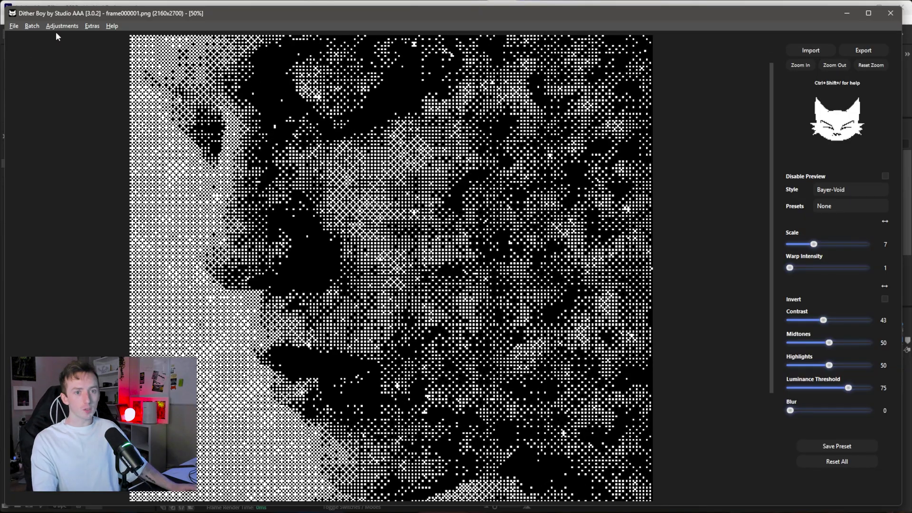
# Step: Export the Bayer-Void dithered face as a video
pyautogui.click(14, 26)
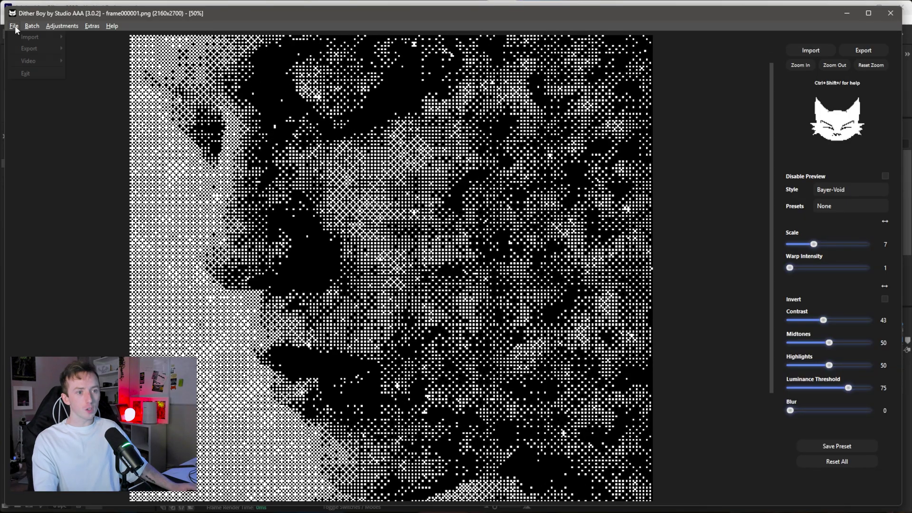
pyautogui.moveTo(33, 62)
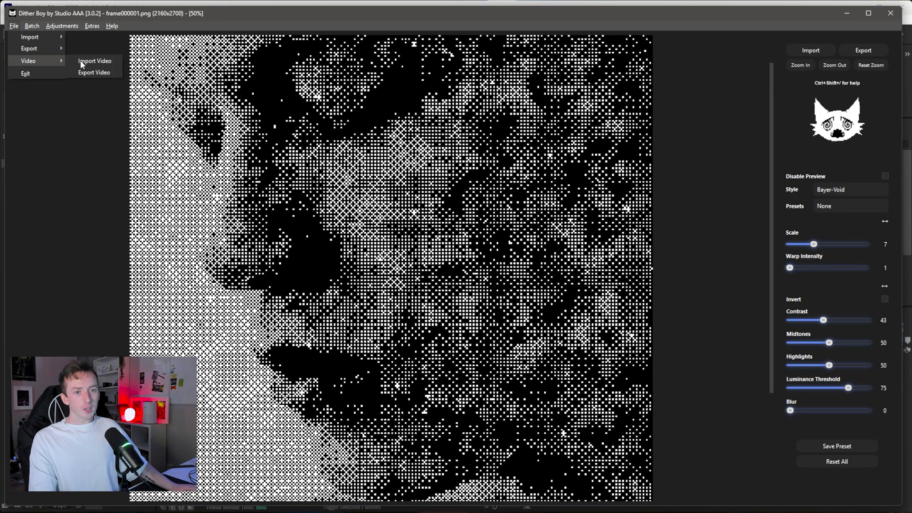
pyautogui.click(98, 72)
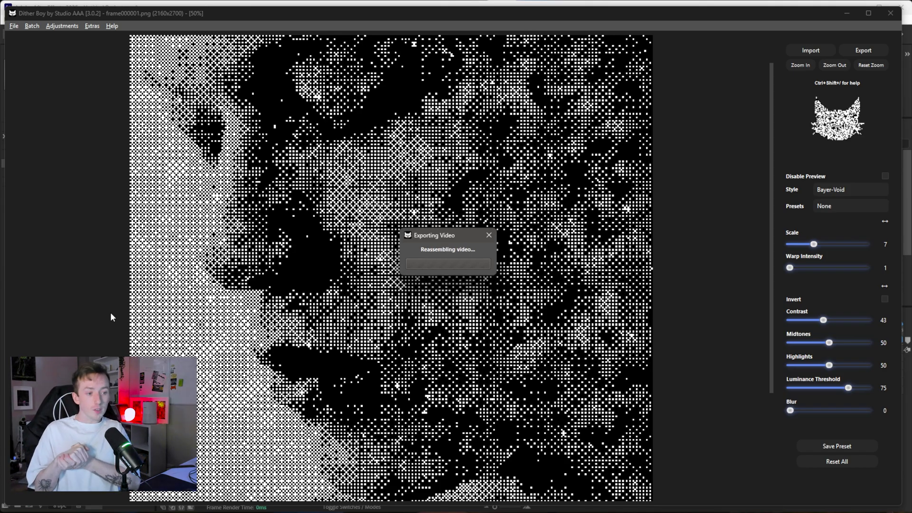
# Step: Keep Bayer-Void as the style and begin importing the hand video
pyautogui.click(851, 190)
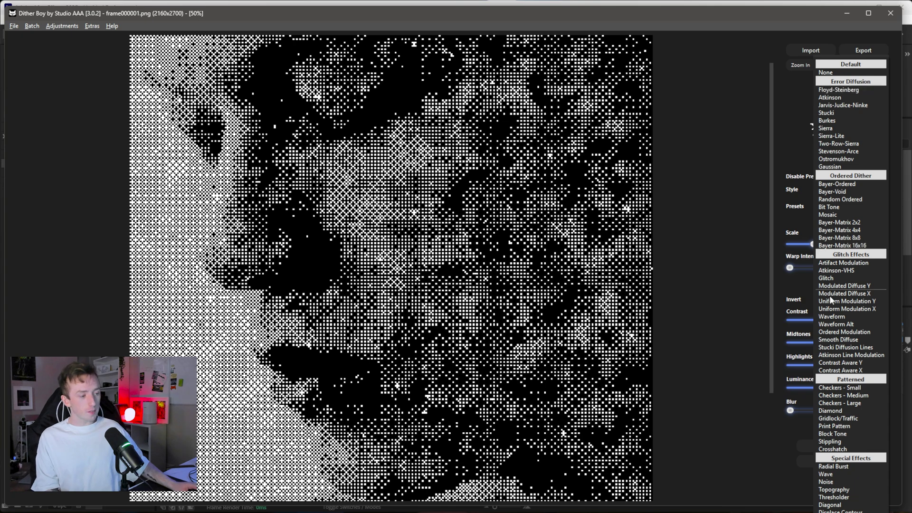
pyautogui.click(832, 192)
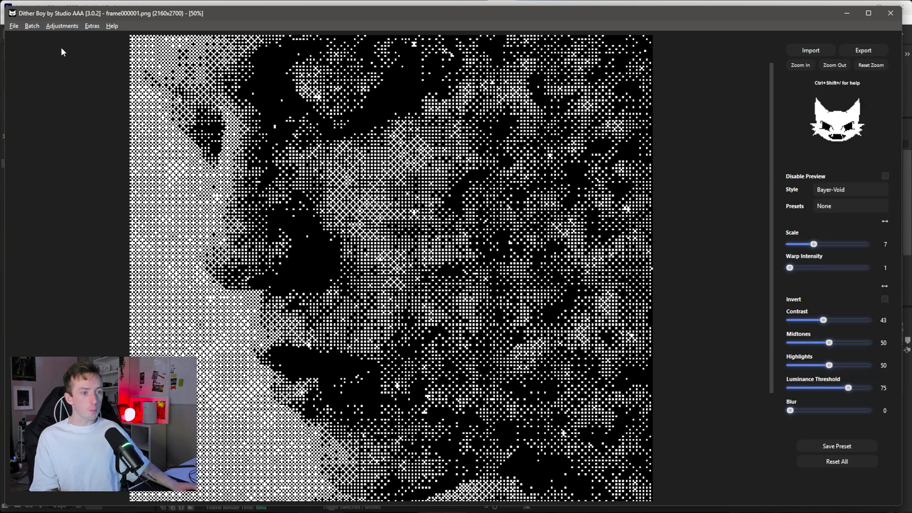
pyautogui.click(13, 26)
pyautogui.click(24, 61)
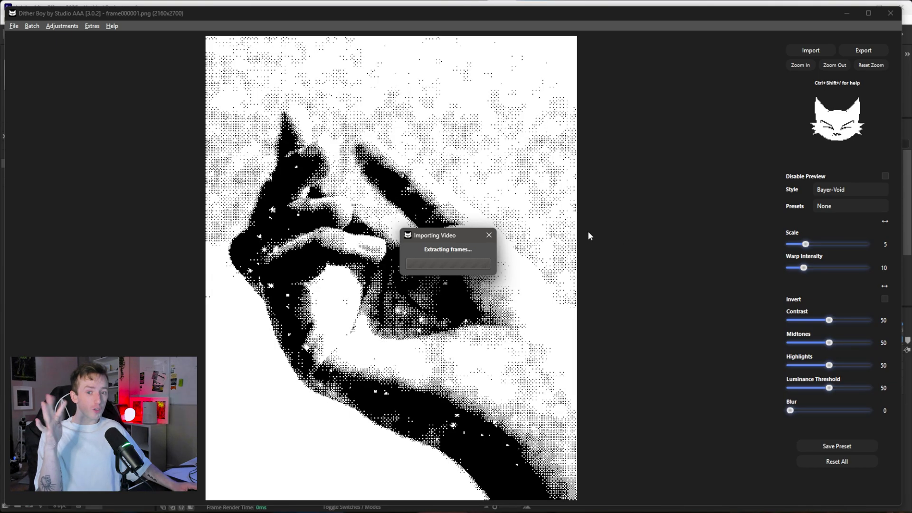
# Step: Dither the hand with Atkinson Line Modulation: Scale 4, Modulation Strength 5, Horizontal Bias 8
pyautogui.click(852, 190)
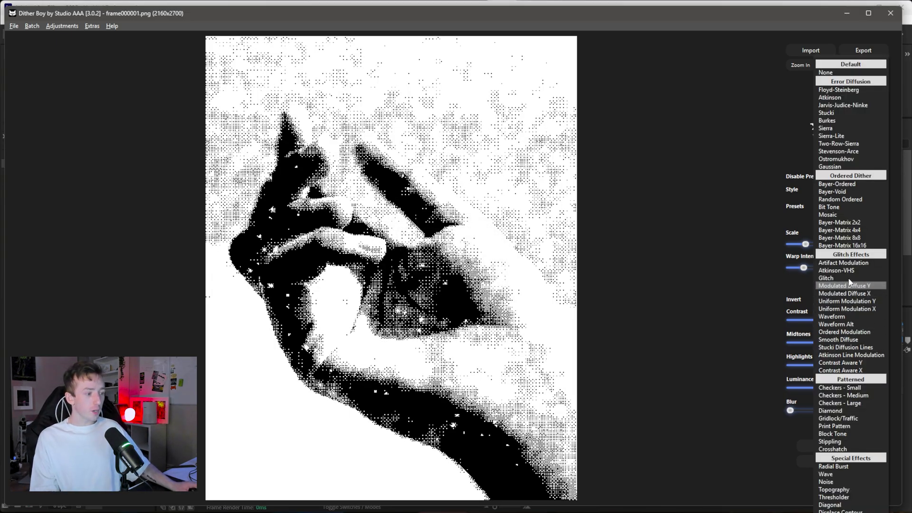
pyautogui.click(850, 355)
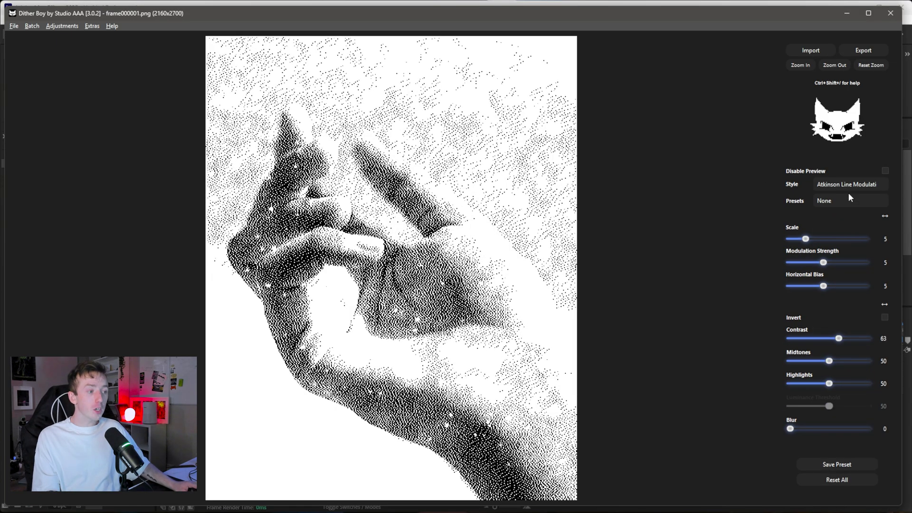
pyautogui.click(855, 185)
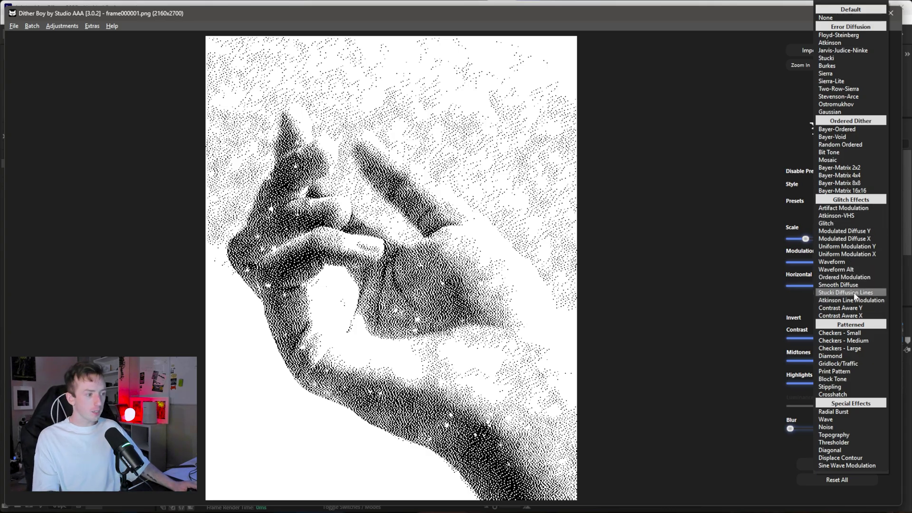
pyautogui.click(841, 301)
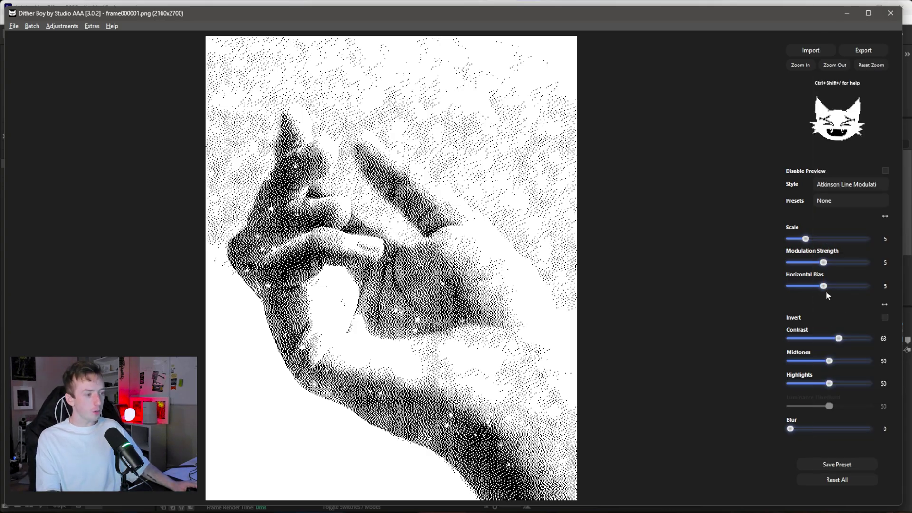
pyautogui.moveTo(826, 292); pyautogui.dragTo(853, 295)
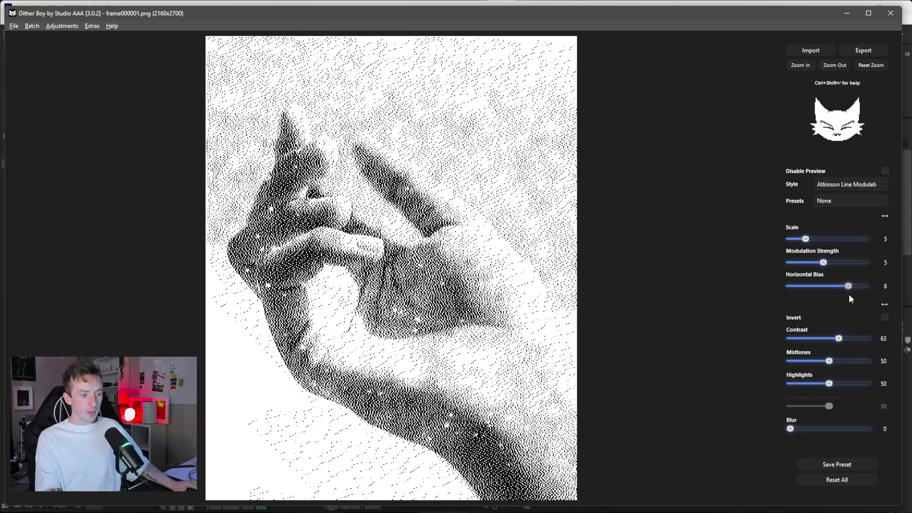
pyautogui.moveTo(824, 263); pyautogui.dragTo(849, 264)
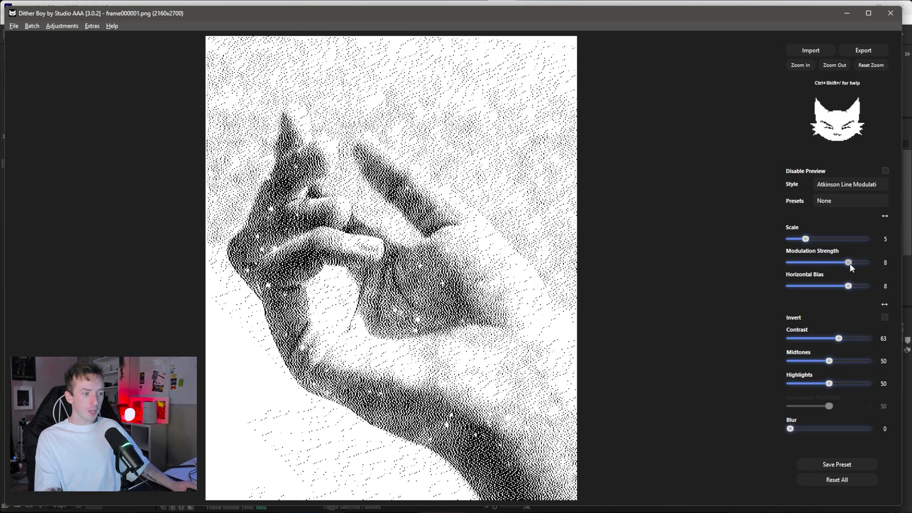
pyautogui.moveTo(806, 239); pyautogui.dragTo(802, 239)
pyautogui.moveTo(849, 263); pyautogui.dragTo(816, 263)
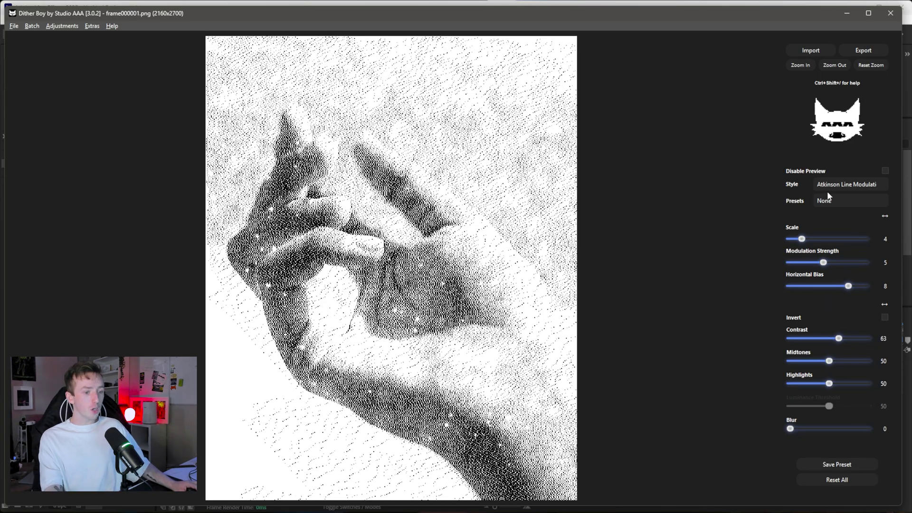
pyautogui.click(13, 26)
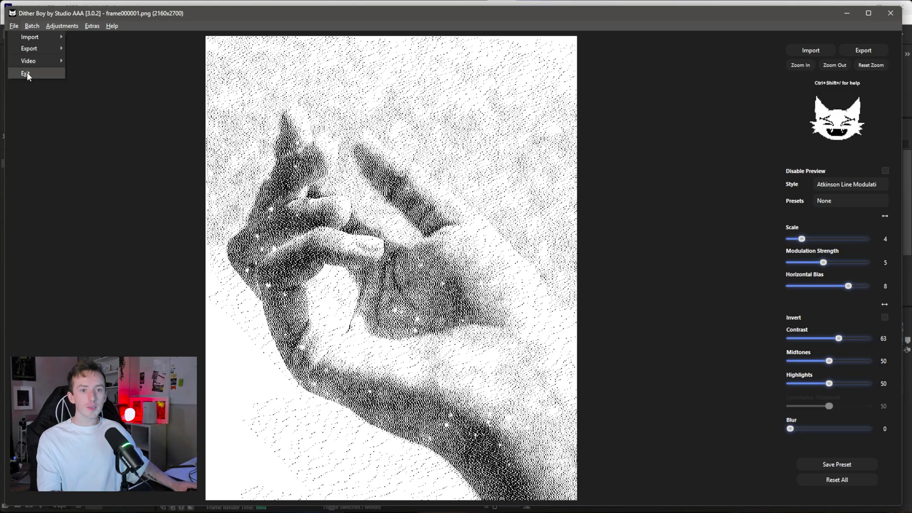
# Step: Import the ribcage video into Dither Boy, shown with Atkinson Line Modulation dithering
pyautogui.moveTo(30, 60)
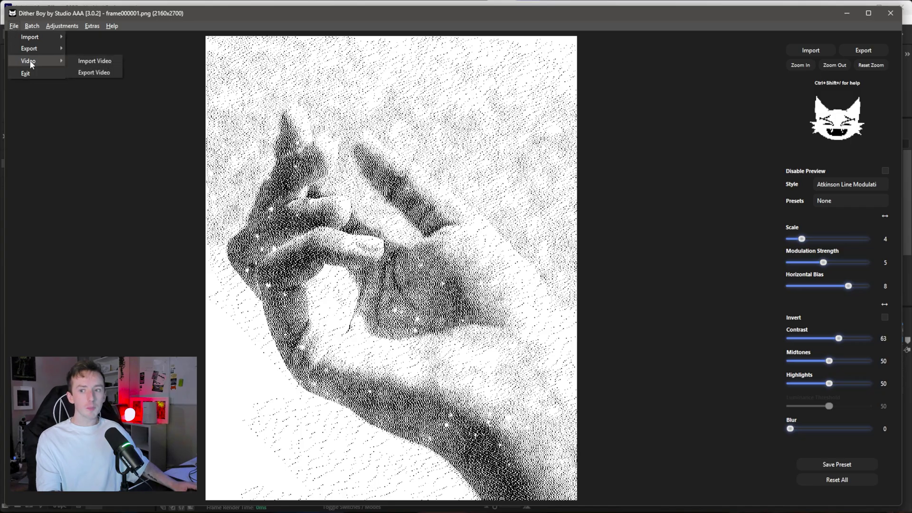
pyautogui.click(95, 61)
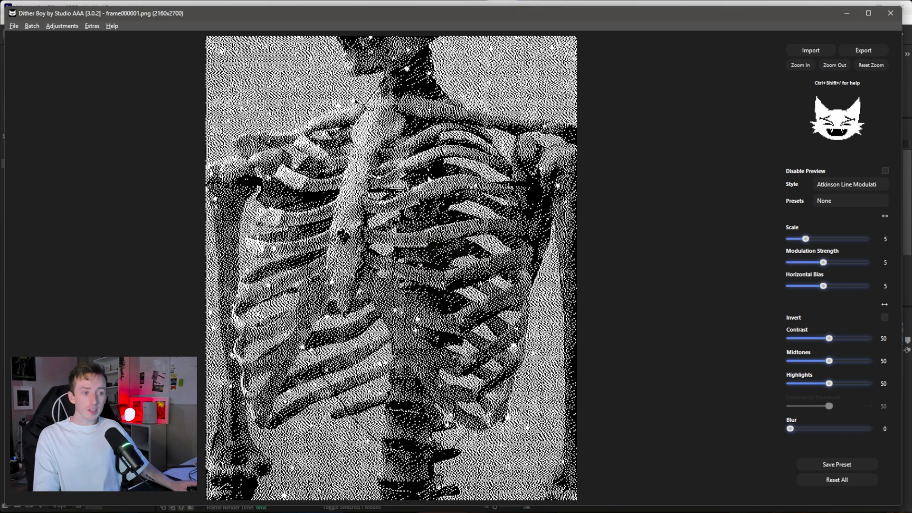
pyautogui.click(841, 190)
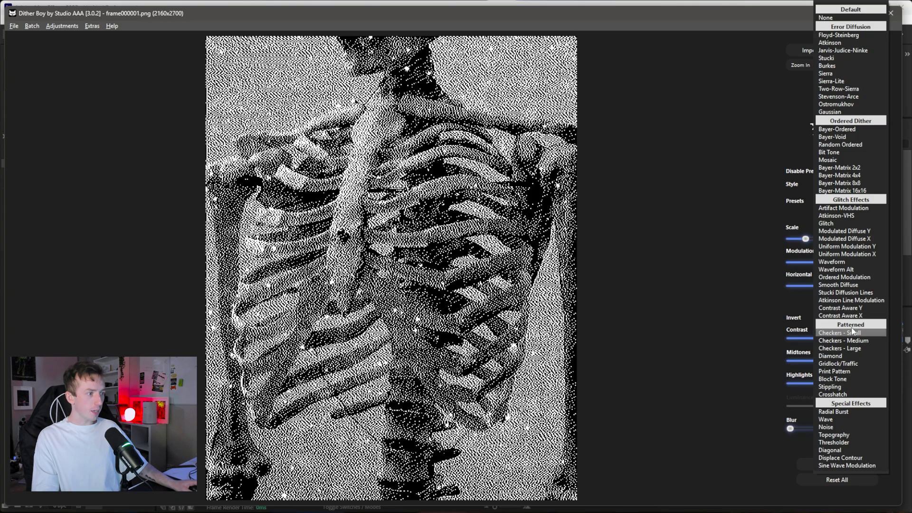
# Step: Switch the ribcage's dither style to Smooth Diffuse
pyautogui.click(856, 232)
pyautogui.click(846, 189)
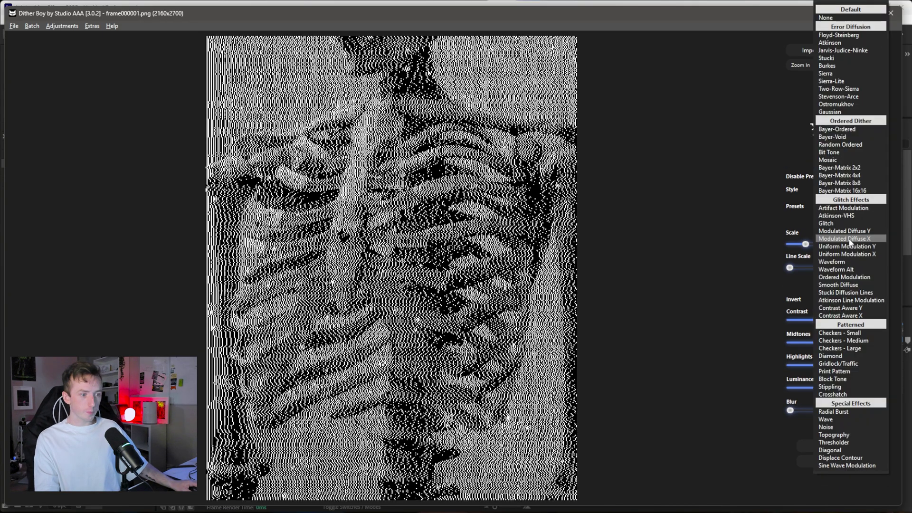
pyautogui.click(840, 284)
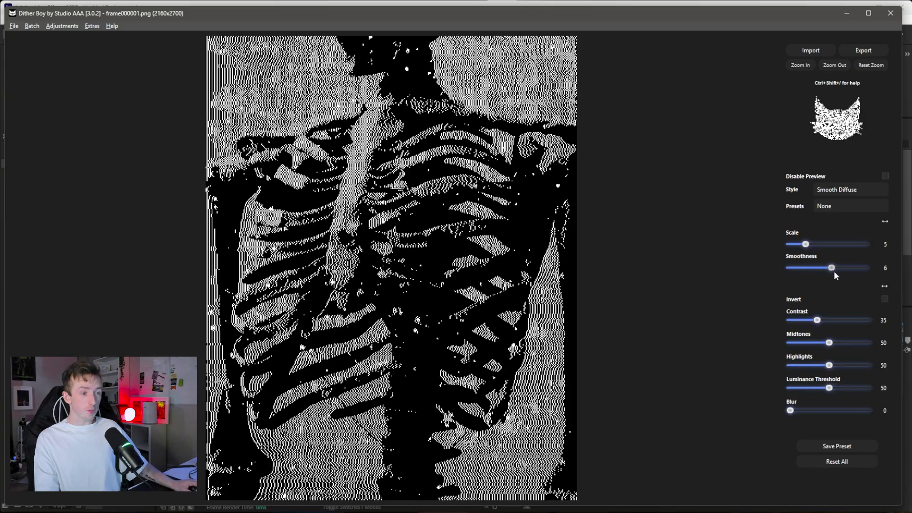
pyautogui.scroll(1, 834, 270)
pyautogui.scroll(-2, 836, 320)
# Step: Set Smoothness 7, Contrast 35, Luminance Threshold 61 and Blur 11
pyautogui.click(836, 388)
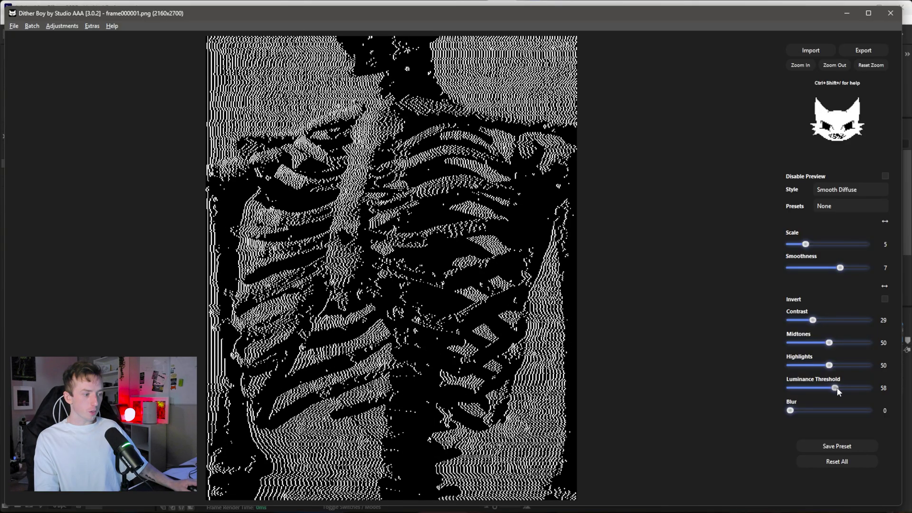
pyautogui.moveTo(837, 389); pyautogui.dragTo(840, 391)
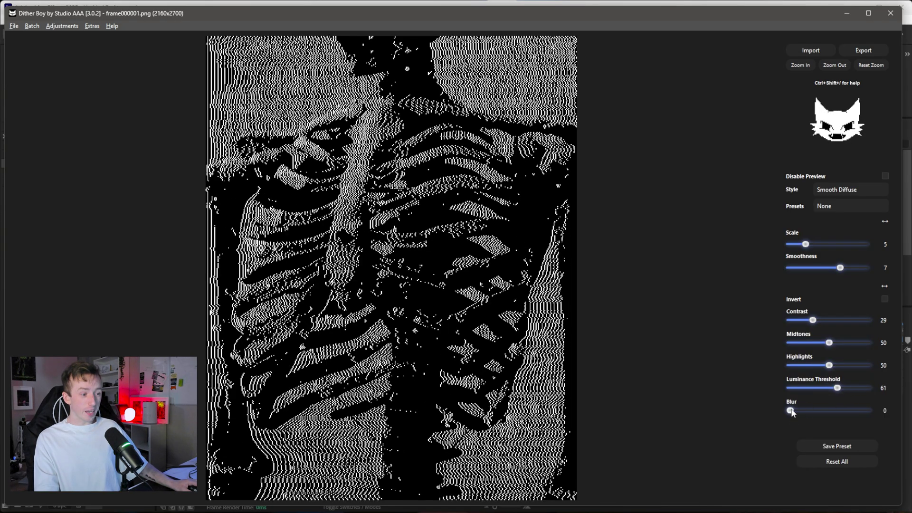
pyautogui.moveTo(791, 411); pyautogui.dragTo(796, 412)
pyautogui.scroll(2, 429, 180)
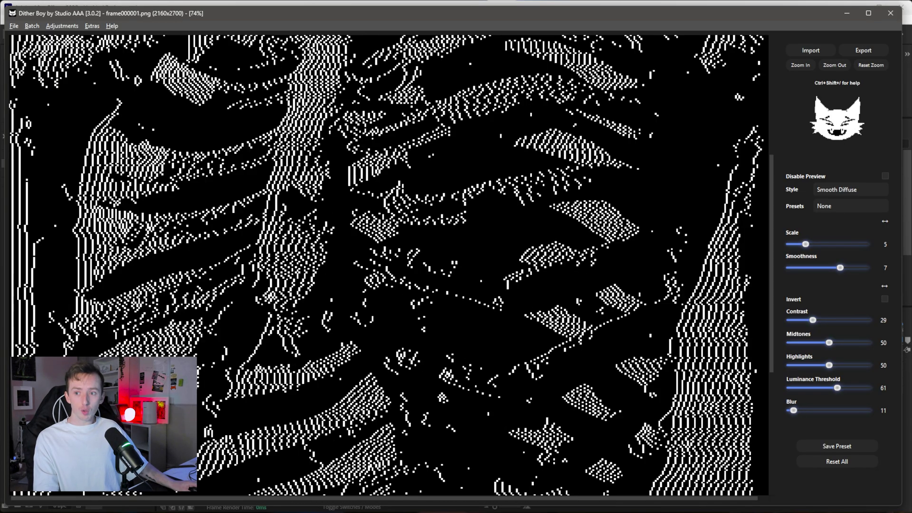
pyautogui.moveTo(813, 320); pyautogui.dragTo(817, 321)
pyautogui.click(831, 66)
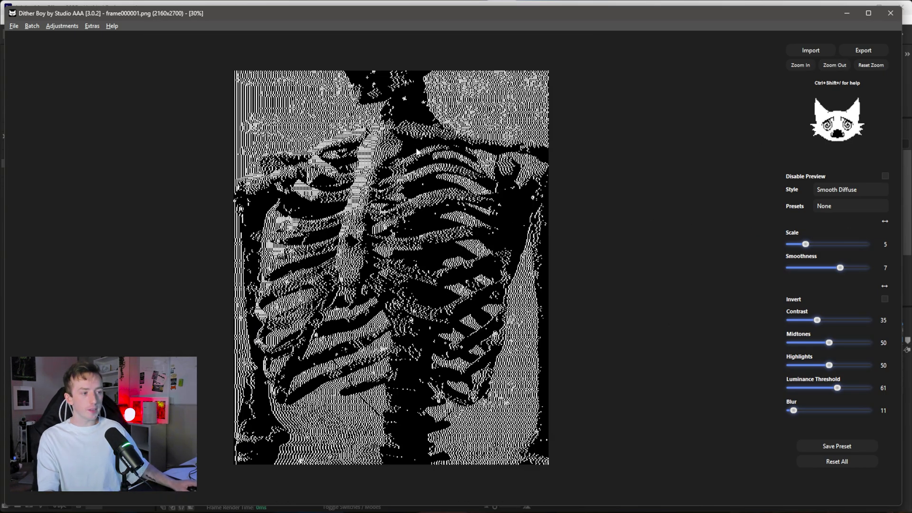
pyautogui.click(14, 26)
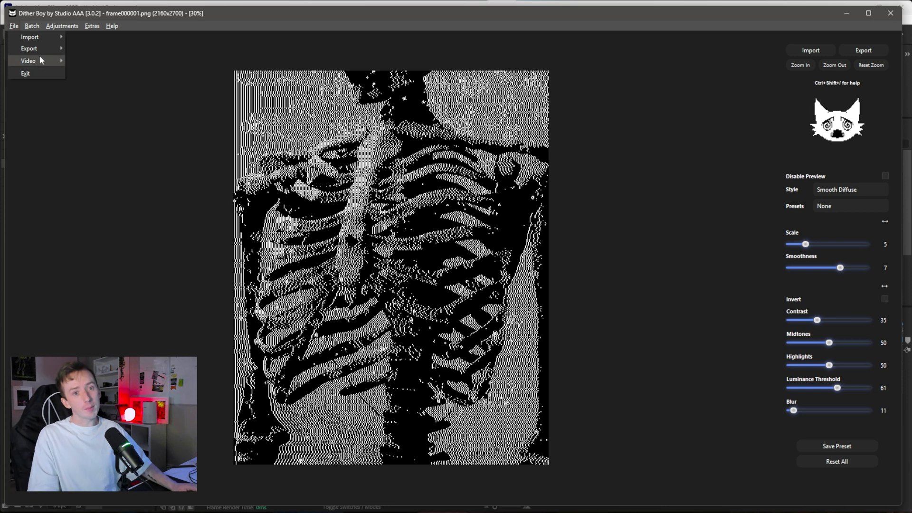
# Step: Export the Smooth Diffuse ribcage video from Dither Boy, then return to After Effects
pyautogui.moveTo(46, 61)
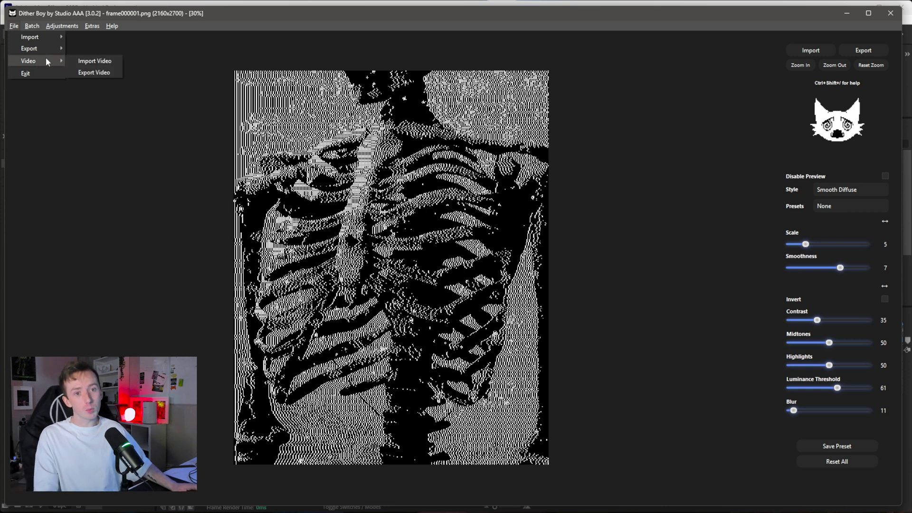
pyautogui.click(94, 72)
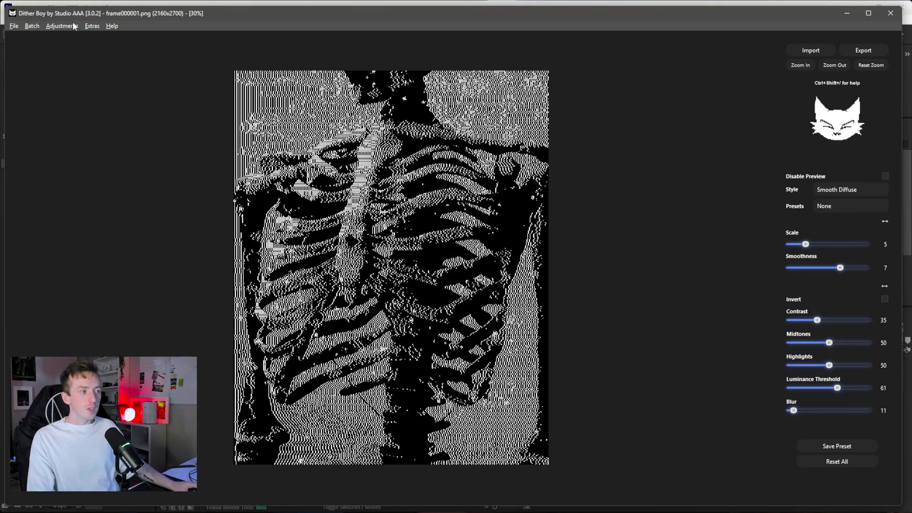
pyautogui.click(62, 26)
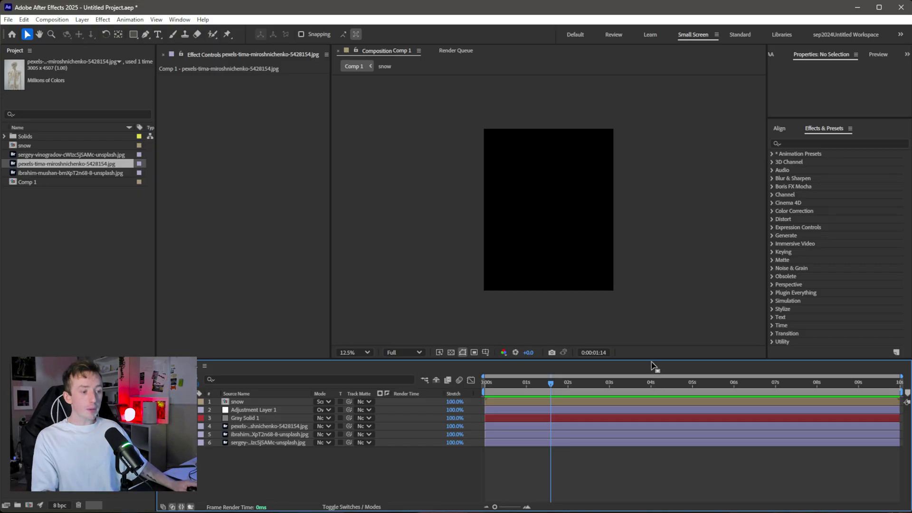
# Step: Make the composition viewer taller and bring up the Project panel
pyautogui.moveTo(651, 361); pyautogui.dragTo(650, 380)
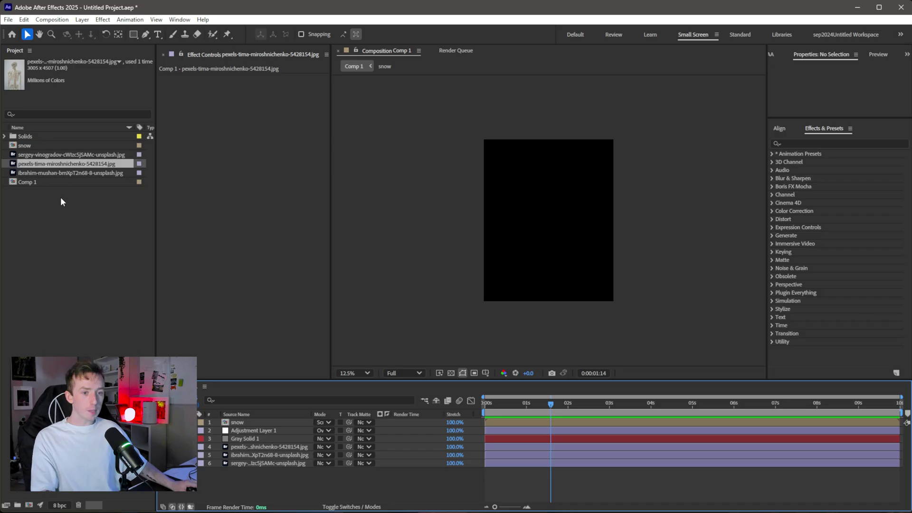
pyautogui.click(42, 59)
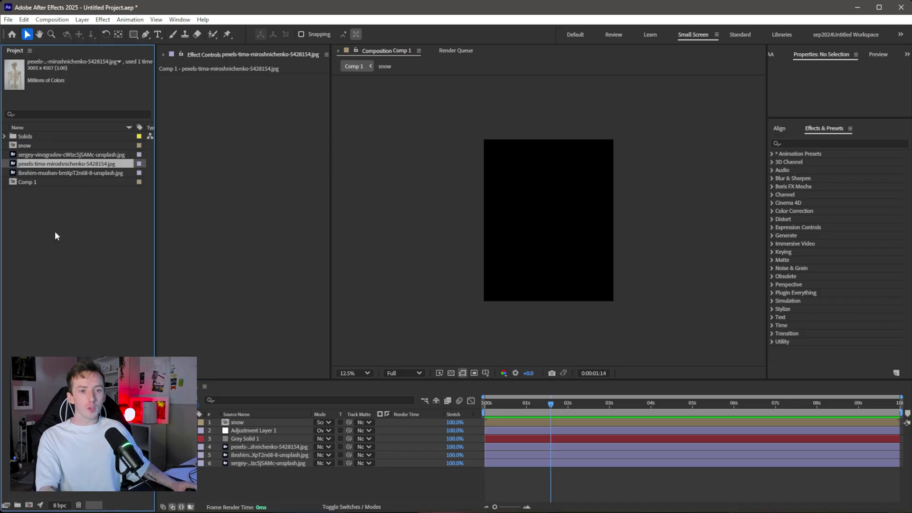
pyautogui.click(180, 20)
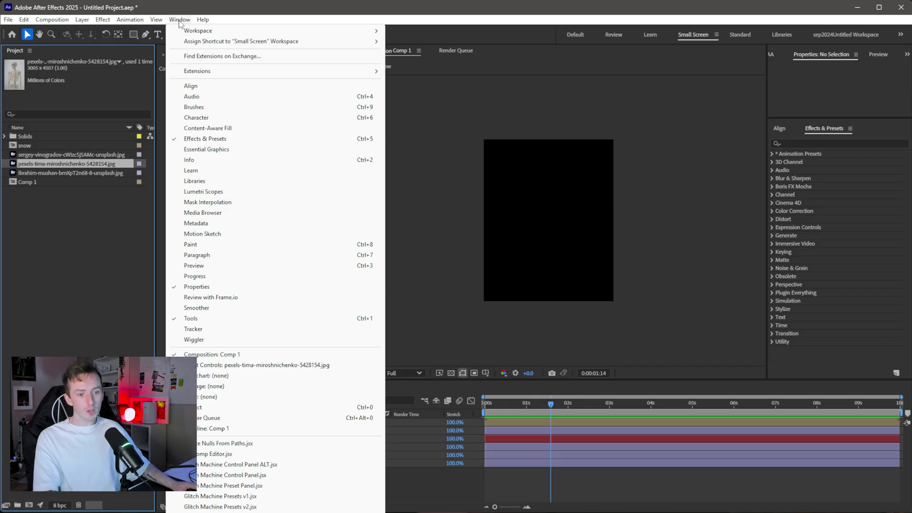
pyautogui.click(201, 408)
# Step: Create a new 2160×2700, 10-second Comp 2 and import the three dithered videos
pyautogui.rightClick(72, 252)
pyautogui.click(100, 257)
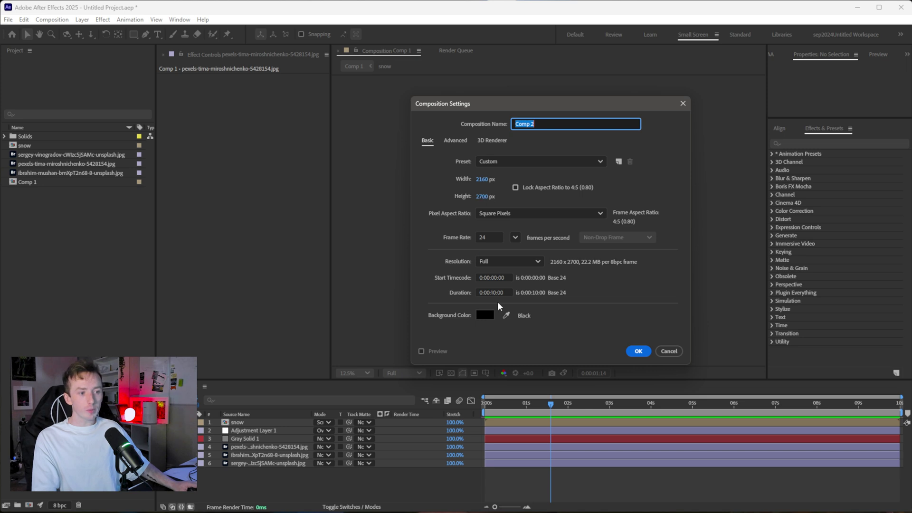
pyautogui.click(645, 353)
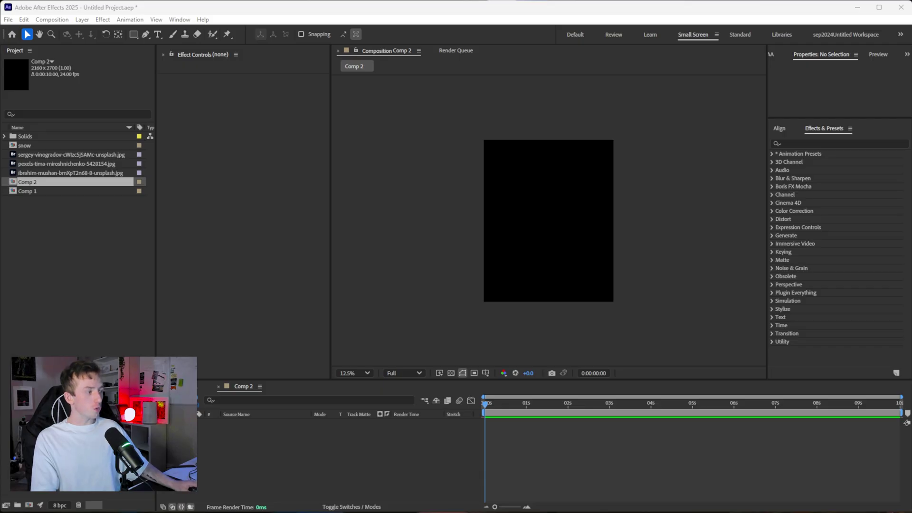
pyautogui.moveTo(225, 295); pyautogui.dragTo(113, 266)
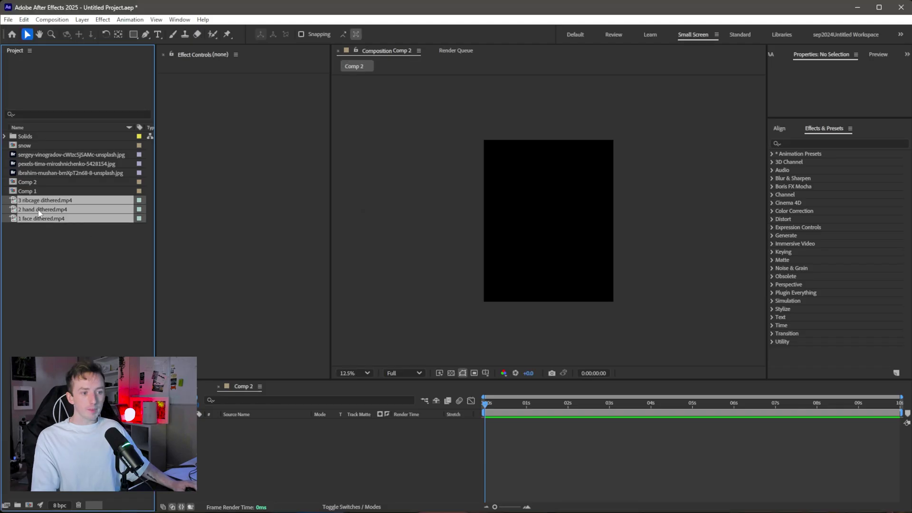
# Step: Place the dithered face, hand and ribcage videos into Comp 2 and enlarge the comp view
pyautogui.moveTo(40, 214); pyautogui.dragTo(290, 462)
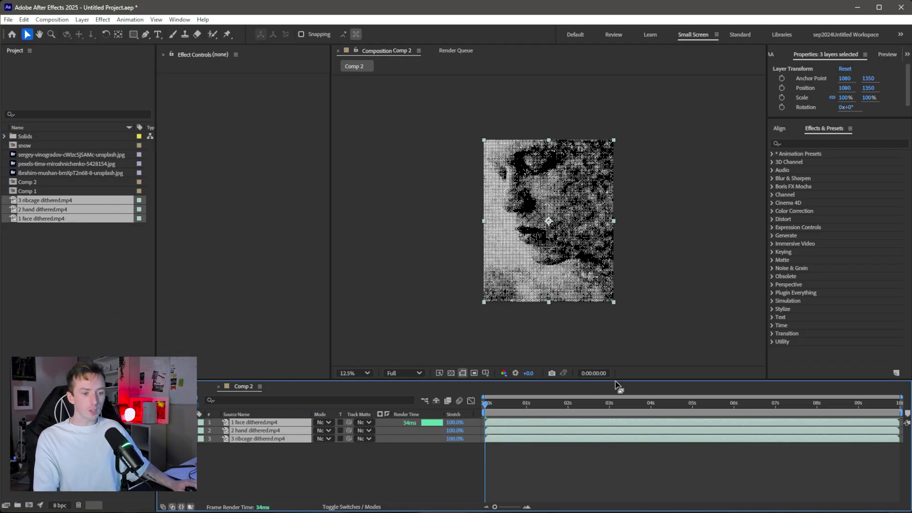
pyautogui.press('.')
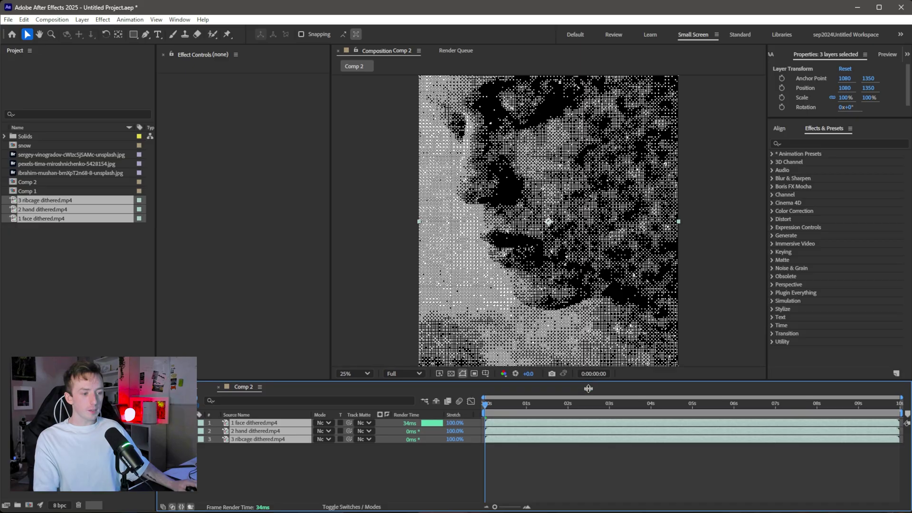
pyautogui.moveTo(588, 379); pyautogui.dragTo(588, 443)
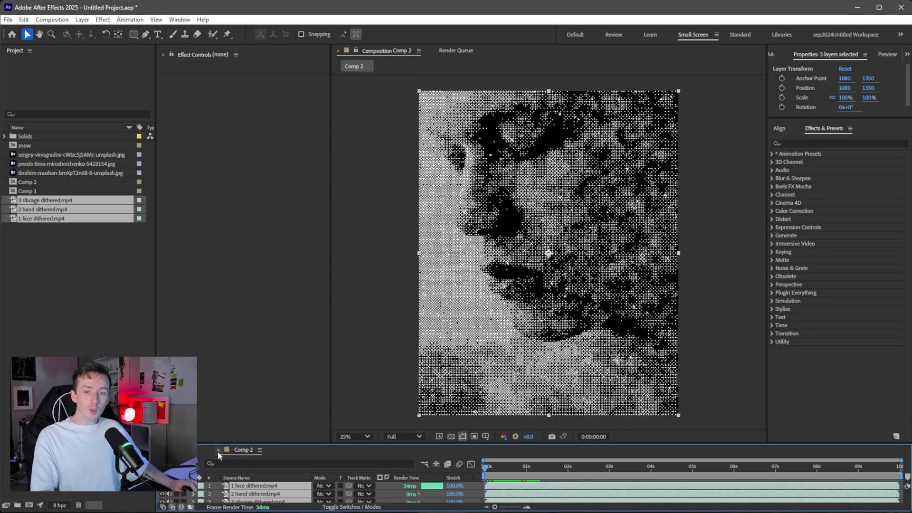
pyautogui.press(',')
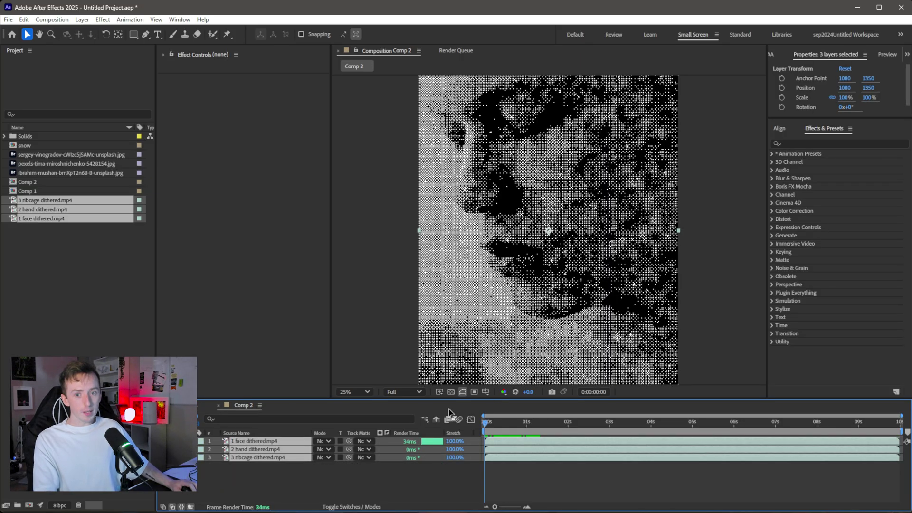
pyautogui.moveTo(496, 423)
pyautogui.mouseDown()
pyautogui.moveTo(522, 435)
pyautogui.moveTo(499, 438)
pyautogui.mouseUp()
pyautogui.rightClick(281, 479)
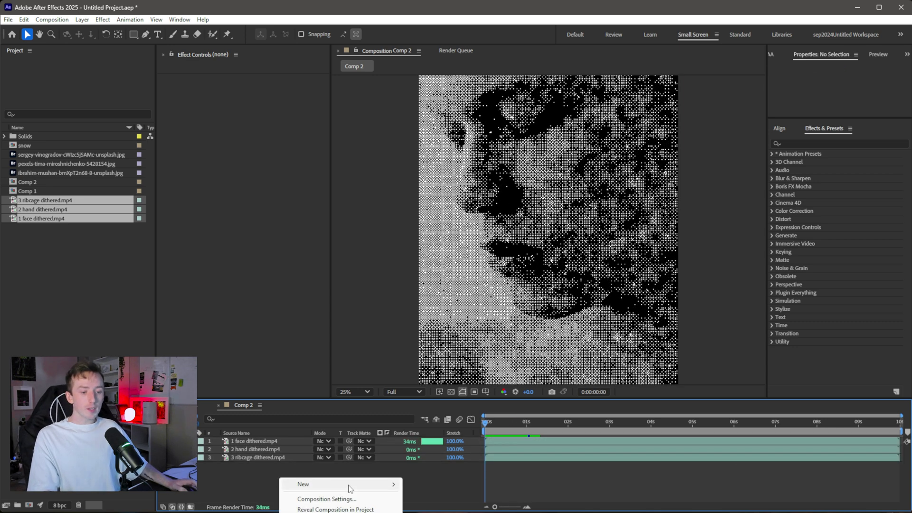
# Step: Add an adjustment layer above the videos and apply Glow to it
pyautogui.hotkey('ctrl', 'alt', 'y')
pyautogui.click(808, 144)
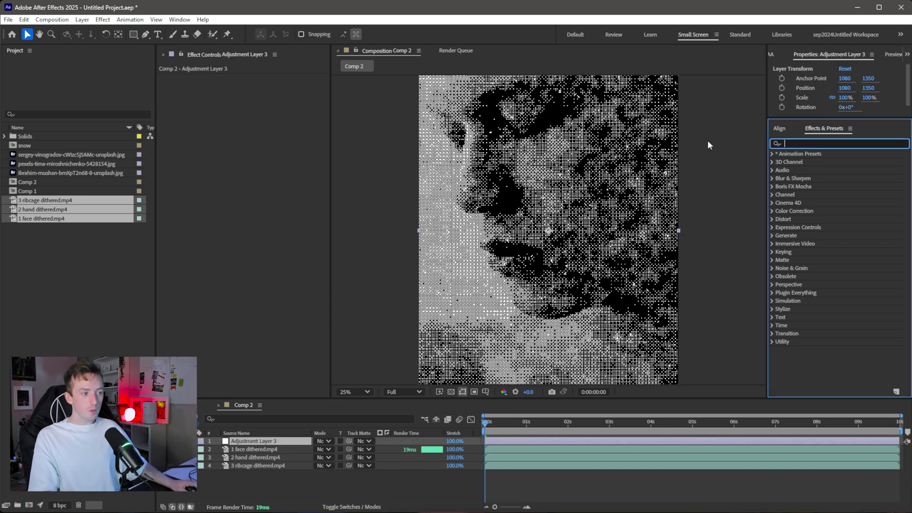
pyautogui.write('glow')
pyautogui.moveTo(807, 219); pyautogui.dragTo(546, 228)
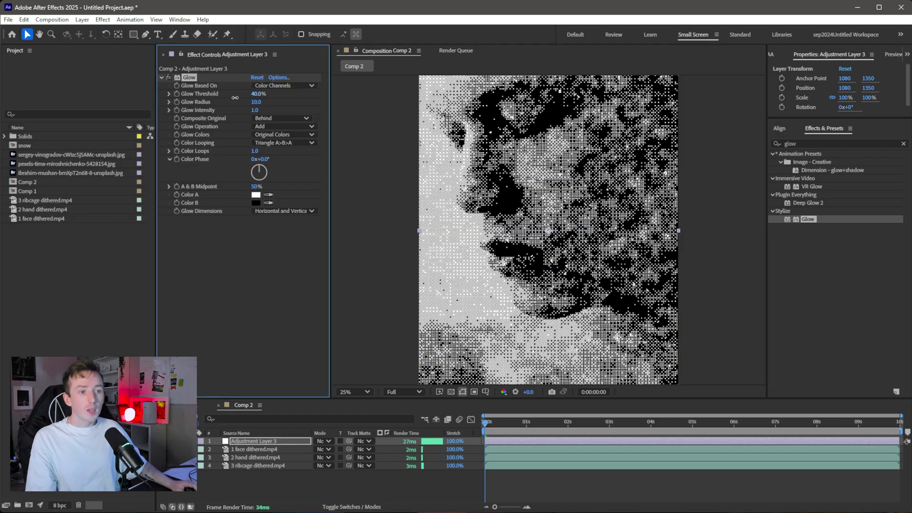
# Step: Set Glow to 0% threshold, radius 14 and intensity 1.5, then duplicate it as Glow 2
pyautogui.moveTo(257, 94); pyautogui.dragTo(102, 106)
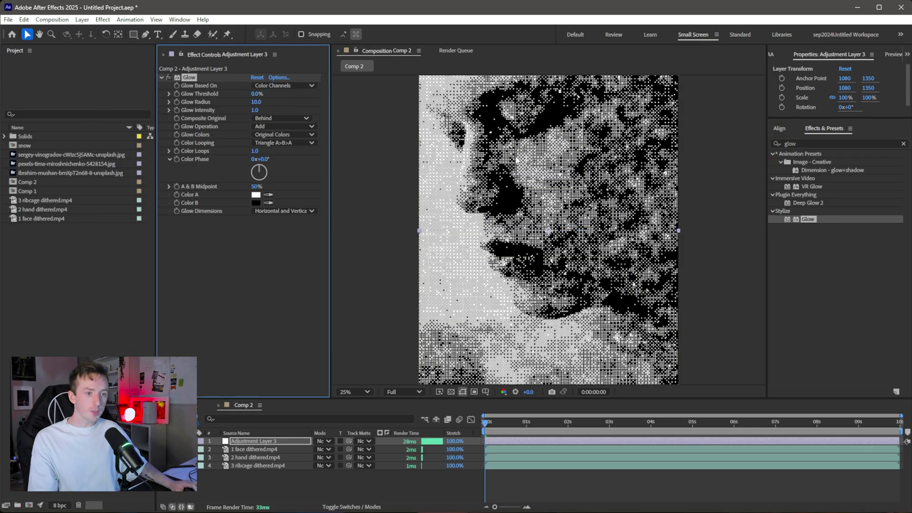
pyautogui.moveTo(256, 103); pyautogui.dragTo(349, 119)
pyautogui.click(255, 110)
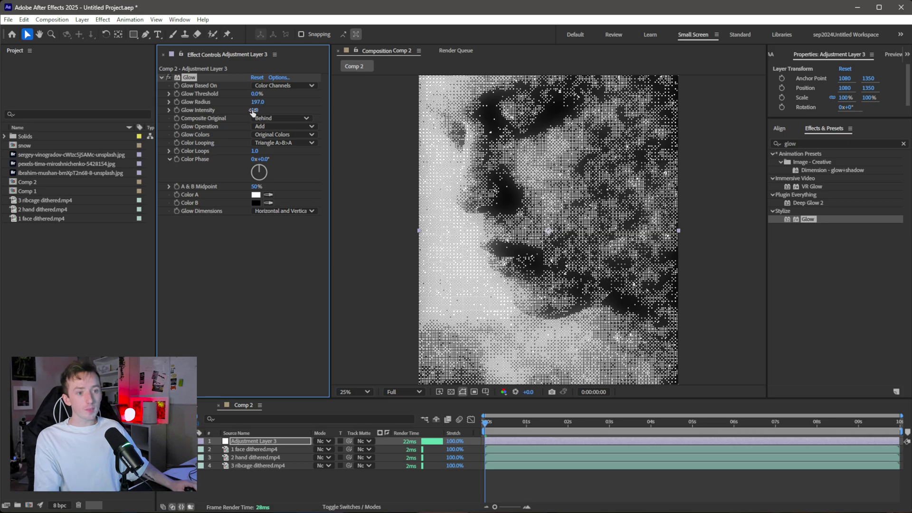
pyautogui.click(236, 242)
pyautogui.click(256, 102)
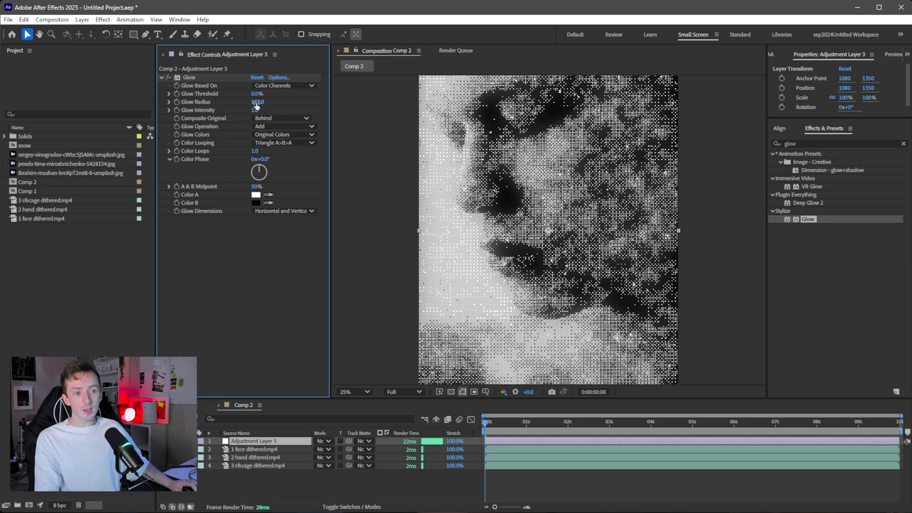
pyautogui.write('11')
pyautogui.press('Return')
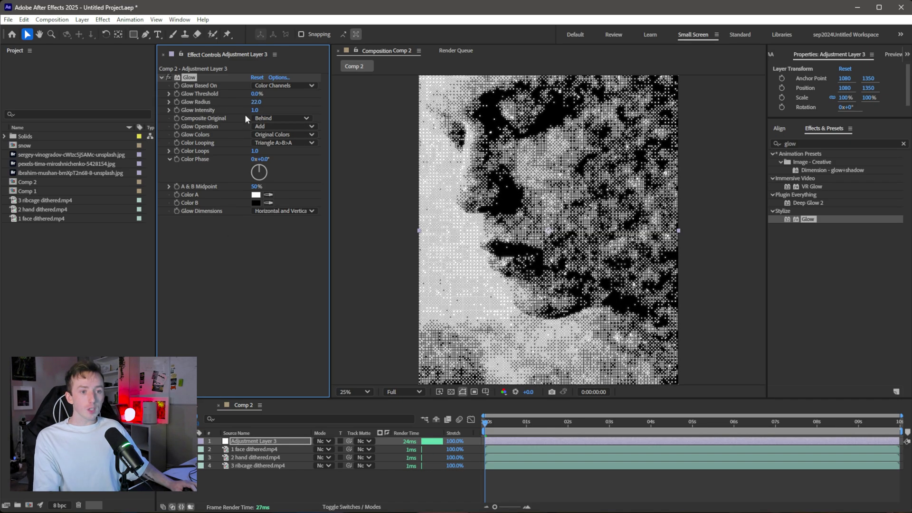
pyautogui.moveTo(255, 110)
pyautogui.mouseDown()
pyautogui.moveTo(317, 119)
pyautogui.moveTo(291, 122)
pyautogui.moveTo(252, 107)
pyautogui.mouseUp()
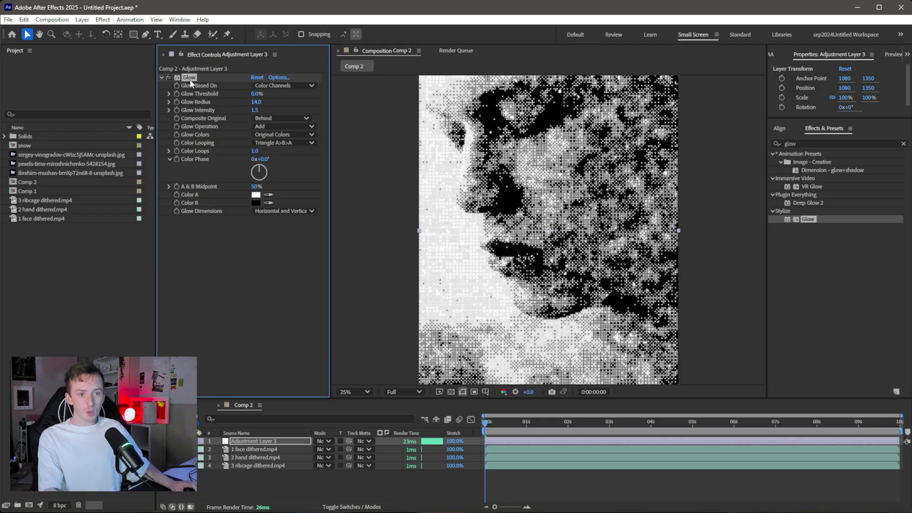
pyautogui.hotkey('ctrl', 'd')
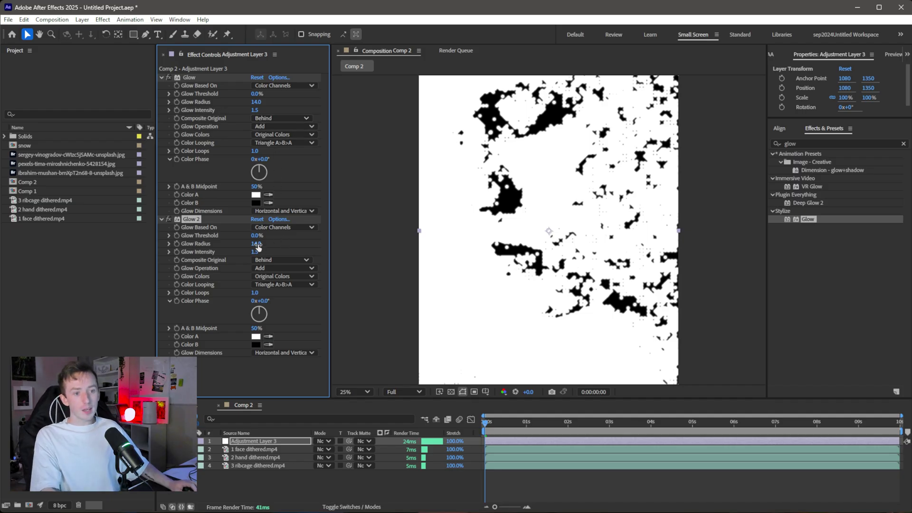
# Step: Give the first Glow 95.7% threshold, radius 2.0 and intensity 0.8, keeping Original Colors
pyautogui.moveTo(258, 94); pyautogui.dragTo(328, 100)
pyautogui.moveTo(256, 102); pyautogui.dragTo(228, 109)
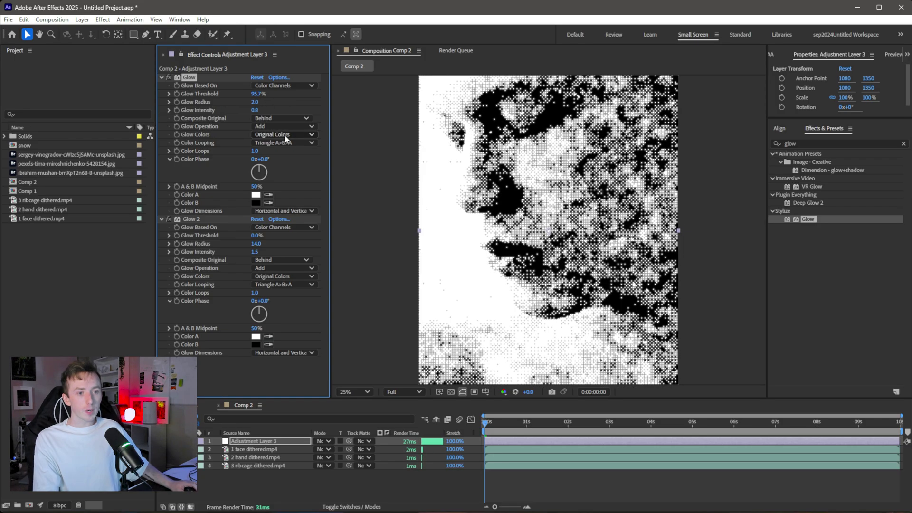
pyautogui.click(285, 135)
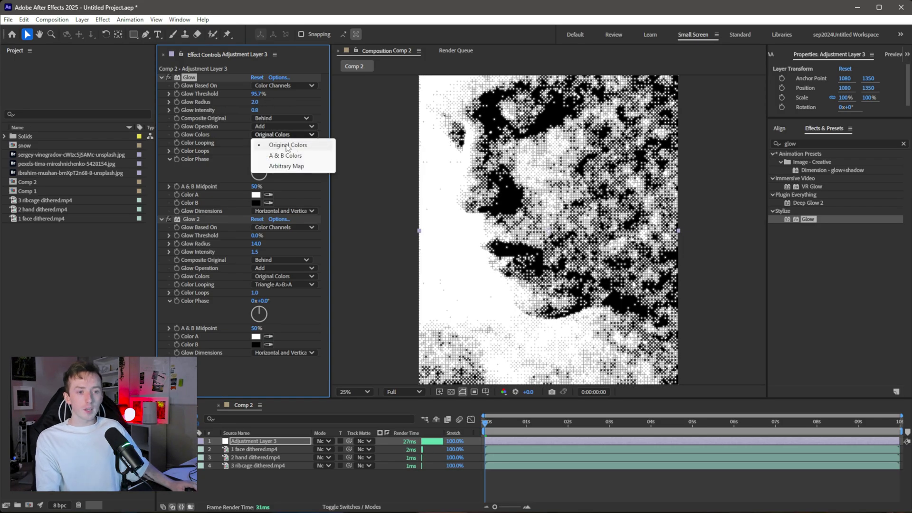
pyautogui.click(285, 156)
pyautogui.click(256, 195)
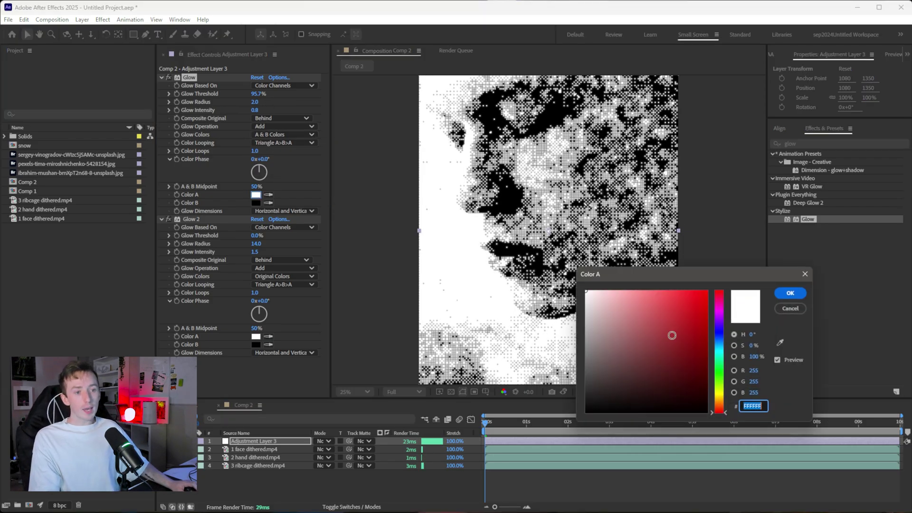
pyautogui.moveTo(696, 313); pyautogui.dragTo(761, 303)
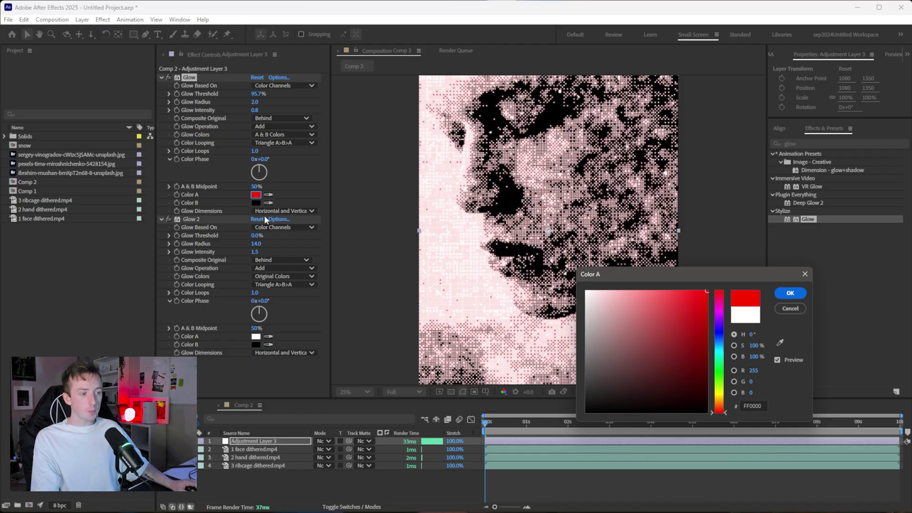
pyautogui.click(790, 293)
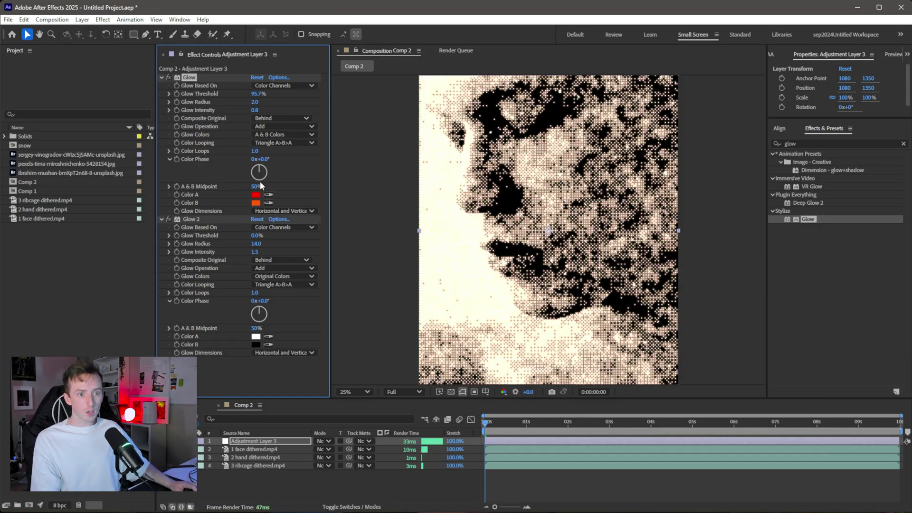
pyautogui.click(284, 134)
pyautogui.click(266, 142)
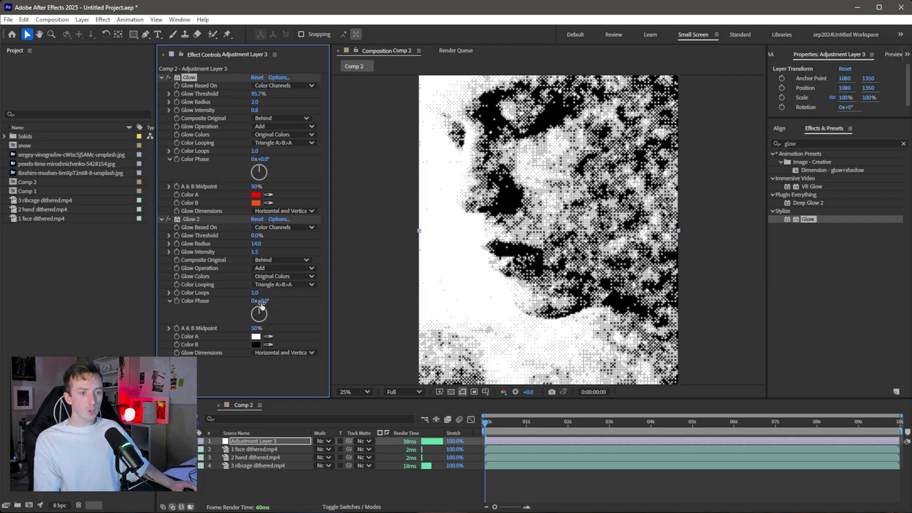
# Step: Switch Glow 2 to A & B Colors with pure red (FF0000) as Color A
pyautogui.click(284, 276)
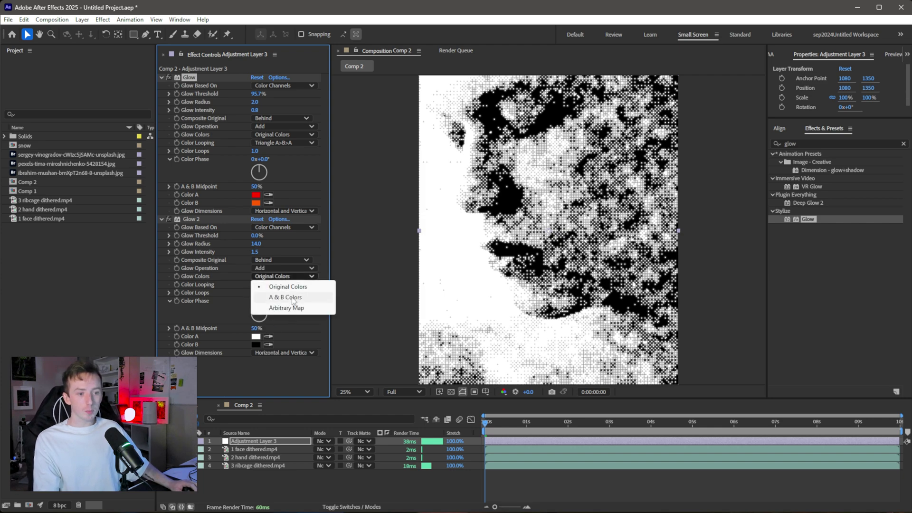
pyautogui.click(292, 300)
pyautogui.click(256, 337)
pyautogui.moveTo(657, 316); pyautogui.dragTo(707, 291)
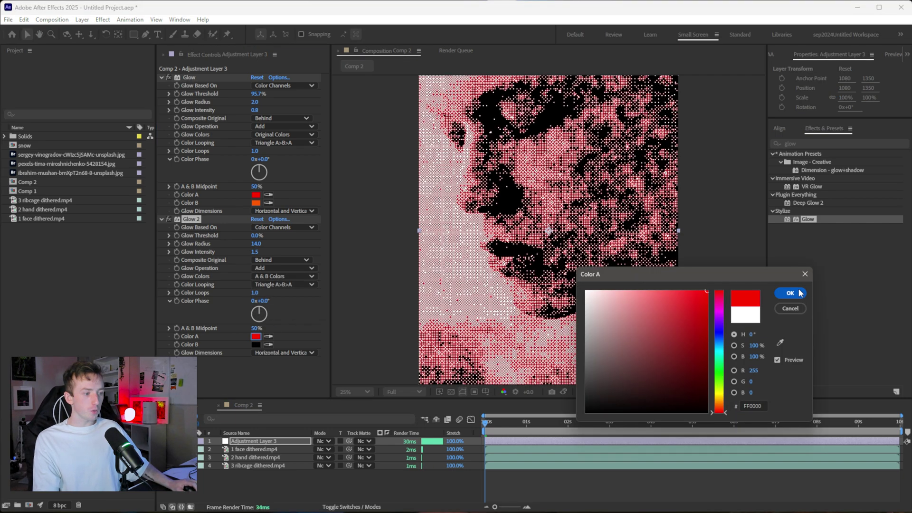
pyautogui.click(790, 293)
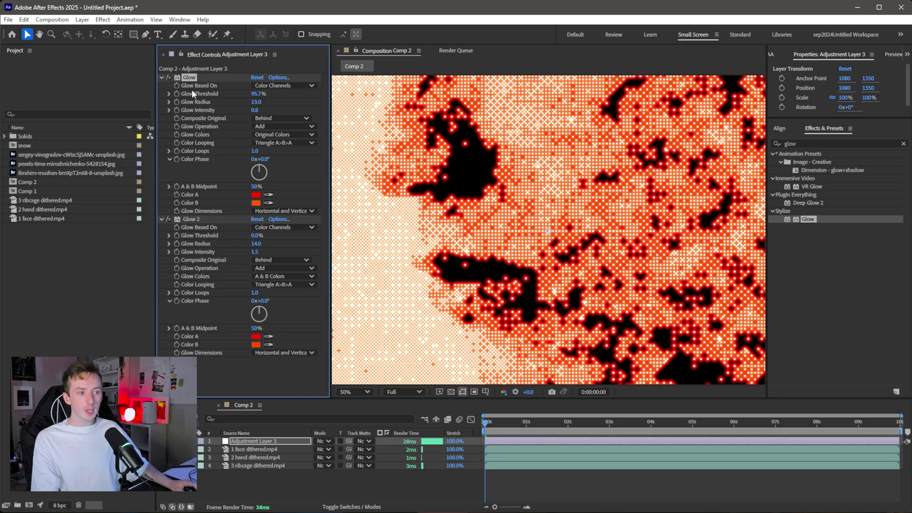
# Step: Set the first Glow to 60% threshold and radius 9, and Glow 2's radius to 64
pyautogui.moveTo(256, 102); pyautogui.dragTo(311, 126)
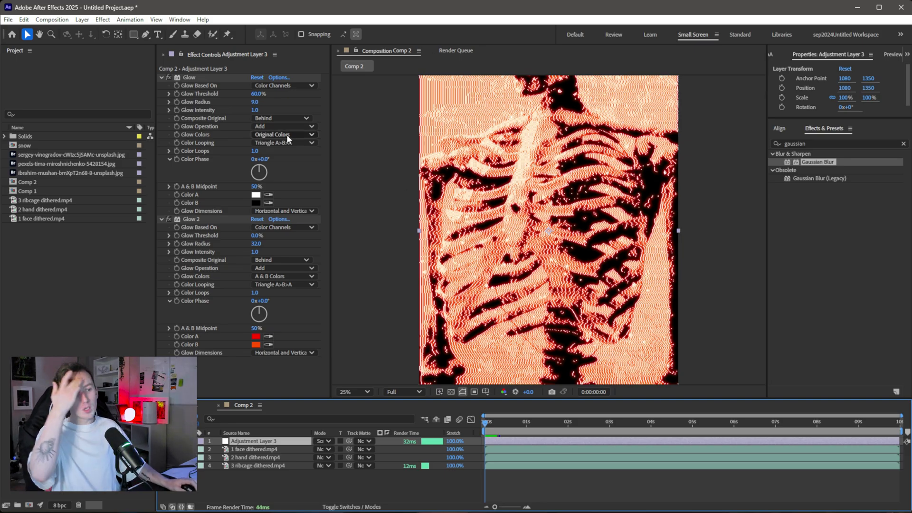
pyautogui.moveTo(256, 243); pyautogui.dragTo(229, 238)
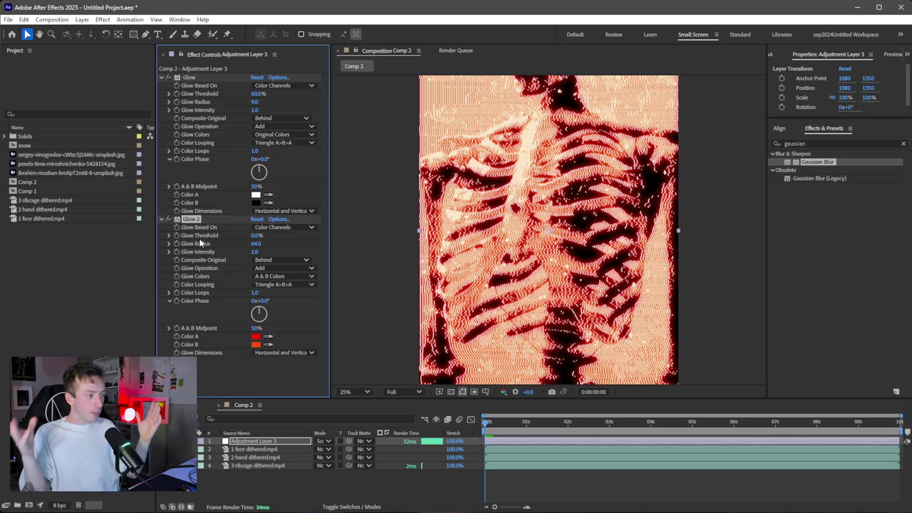
pyautogui.hotkey('alt', 'Tab')
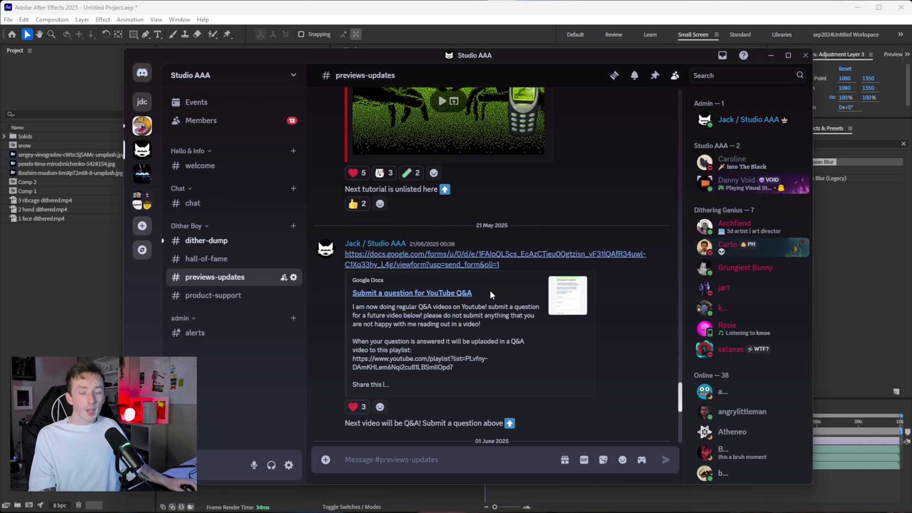
pyautogui.scroll(-10, 490, 290)
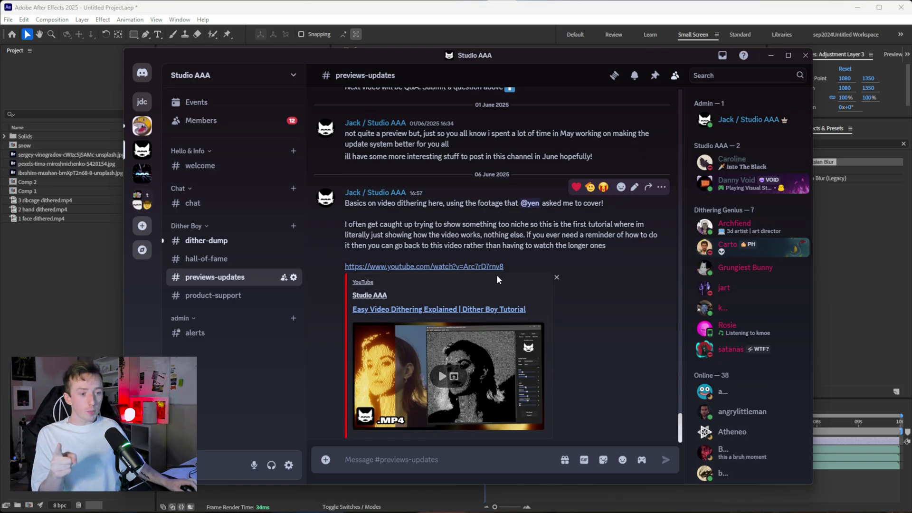
pyautogui.click(770, 55)
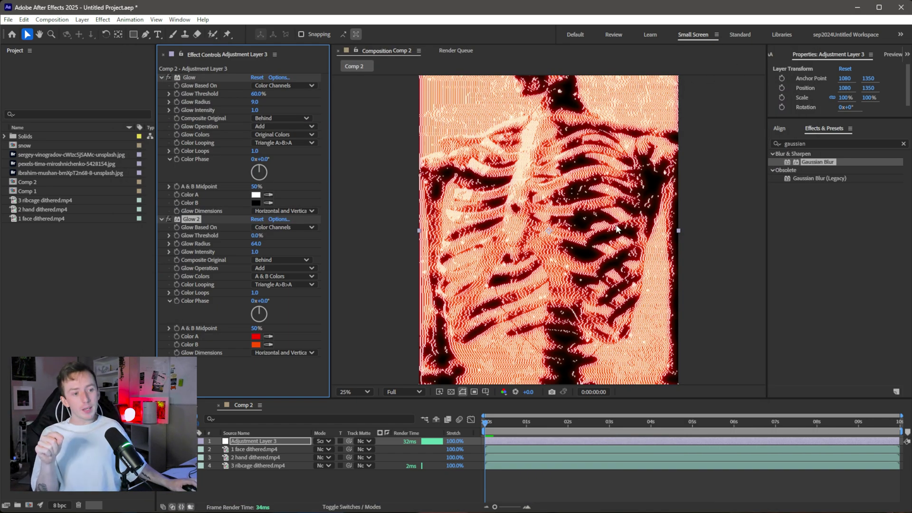